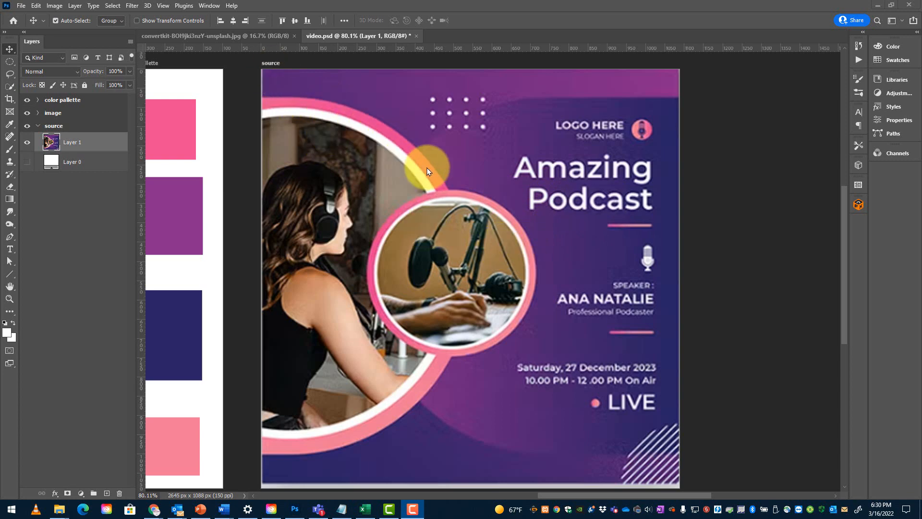
# - Examine the source podcast design, the color palette artboard and the stock images to use in the recreation
pyautogui.moveTo(441, 195); pyautogui.dragTo(564, 190)
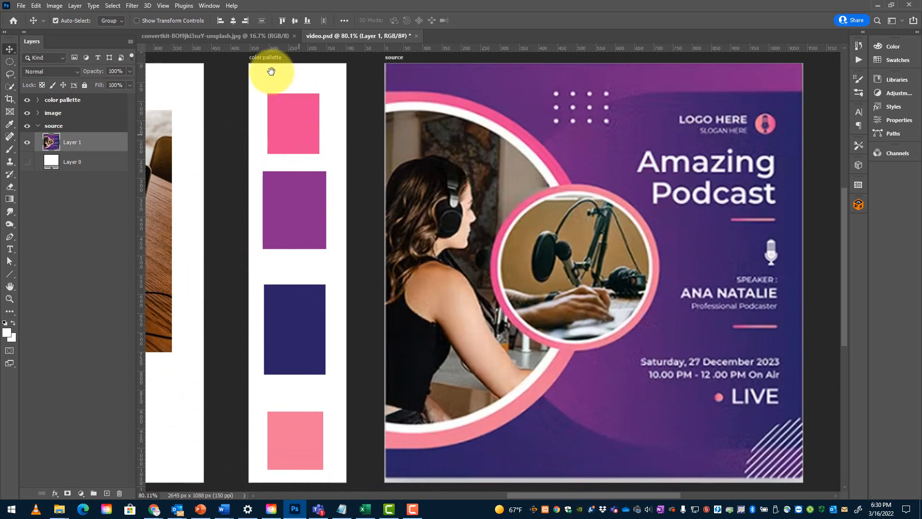
pyautogui.moveTo(509, 202); pyautogui.dragTo(735, 206)
pyautogui.moveTo(451, 239); pyautogui.dragTo(504, 239)
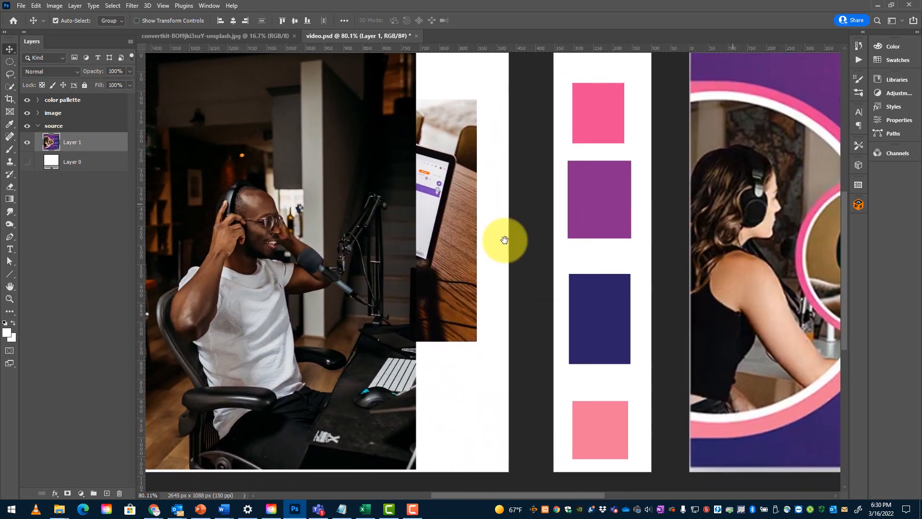
pyautogui.moveTo(289, 235); pyautogui.dragTo(376, 241)
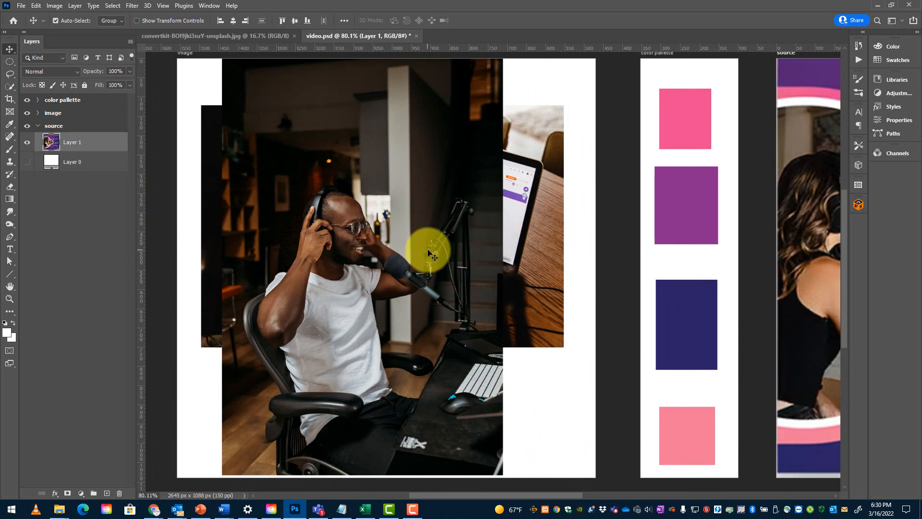
pyautogui.moveTo(483, 249); pyautogui.dragTo(449, 247)
pyautogui.moveTo(668, 252); pyautogui.dragTo(537, 259)
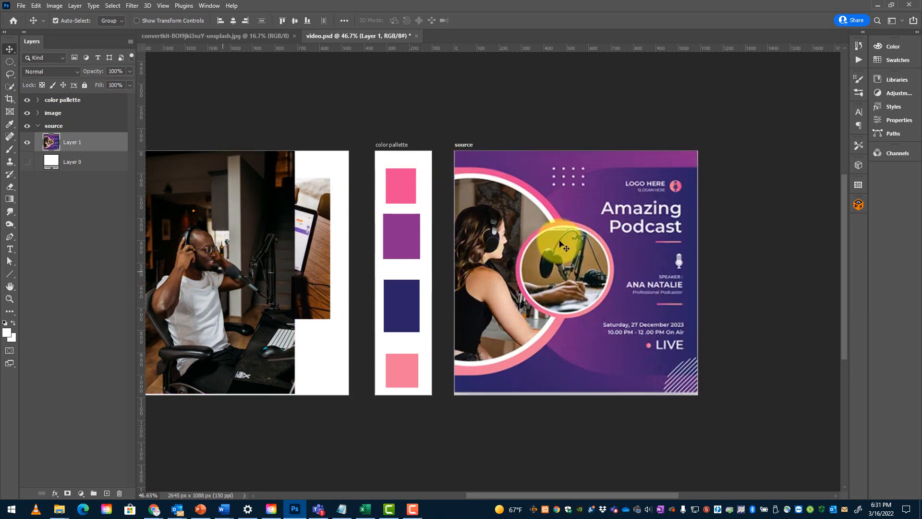
pyautogui.moveTo(624, 252)
pyautogui.mouseDown()
pyautogui.moveTo(562, 258)
pyautogui.moveTo(620, 259)
pyautogui.mouseUp()
# - Add a blank artboard of the same size to the right of the source artboard
pyautogui.click(456, 143)
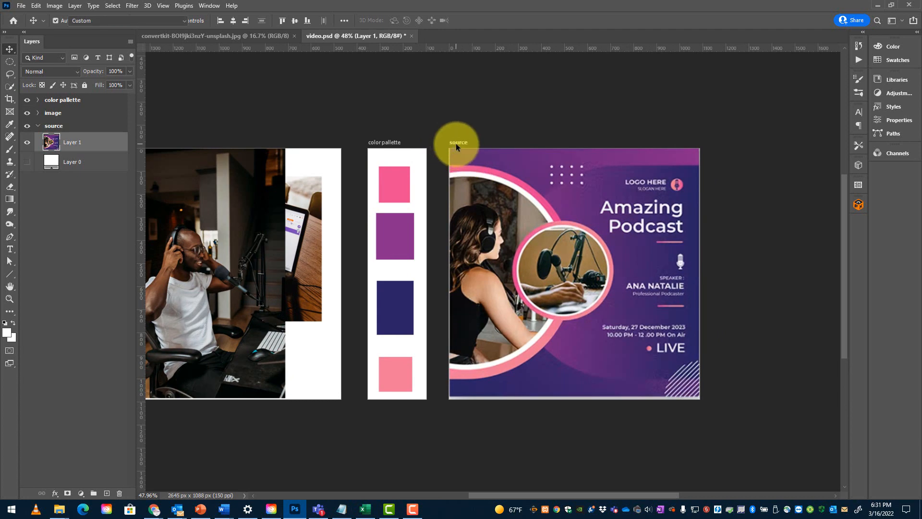
pyautogui.click(722, 274)
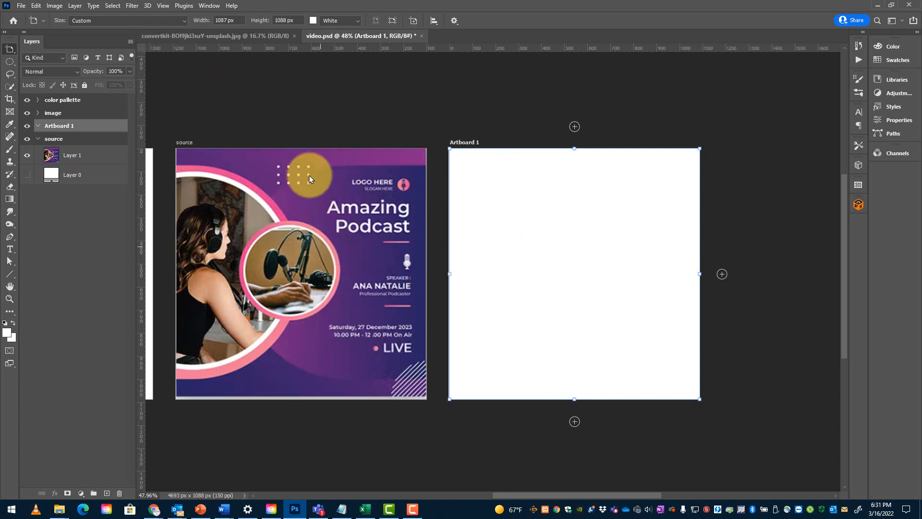
pyautogui.moveTo(331, 239); pyautogui.dragTo(421, 235)
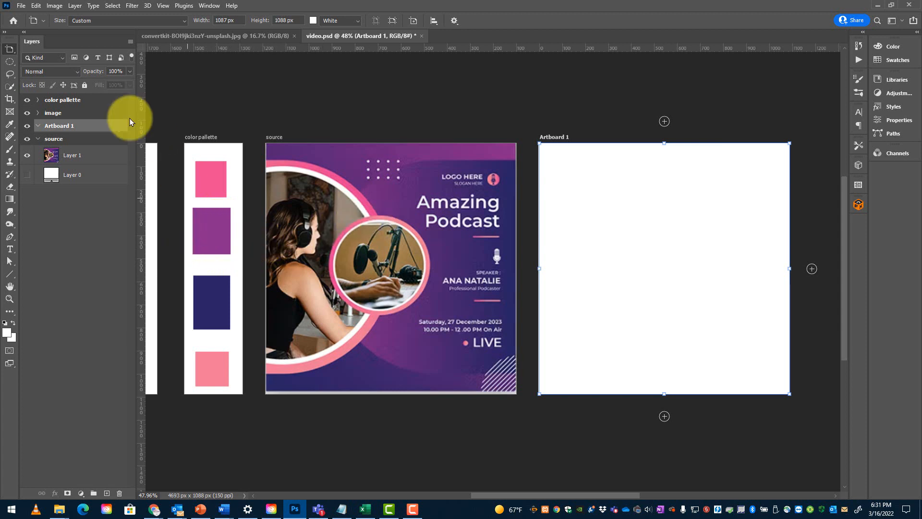
# - Rename the new artboard to "Project" and move it below the source artboard in the layer stack
pyautogui.doubleClick(68, 127)
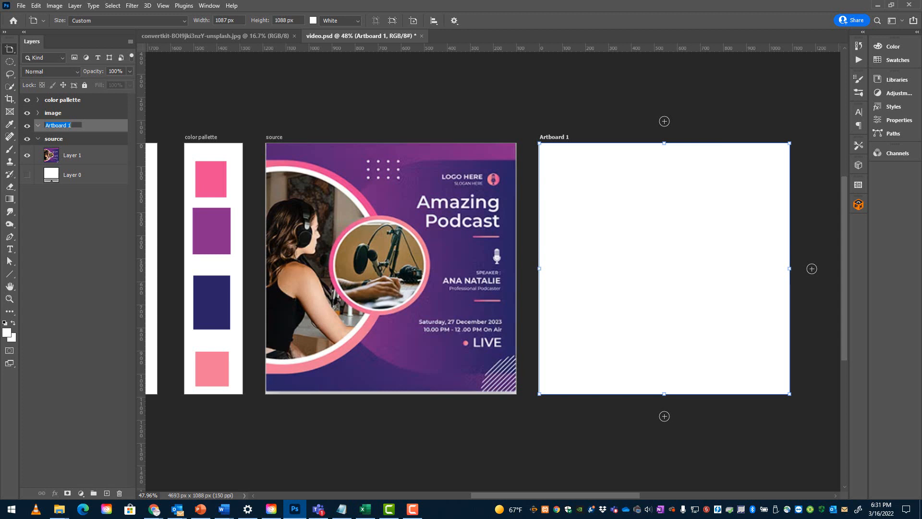
pyautogui.write('M')
pyautogui.press('BackSpace')
pyautogui.write('Project')
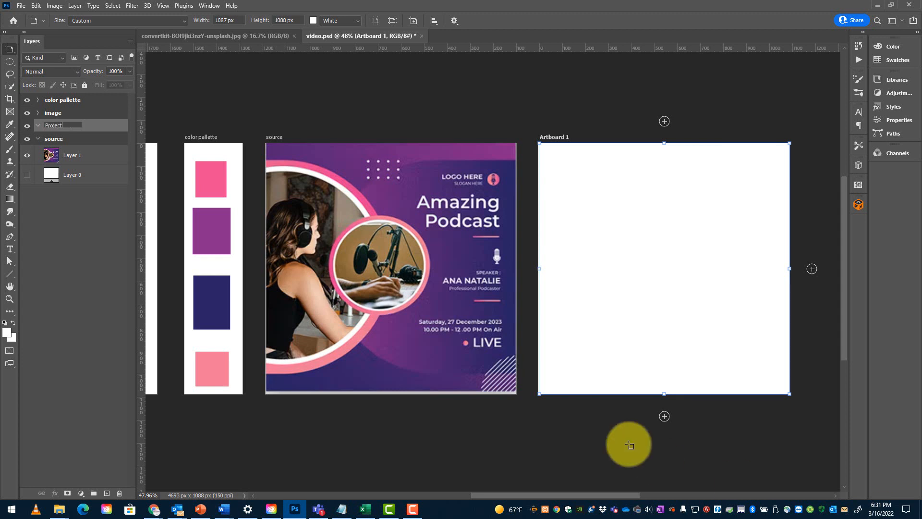
pyautogui.click(64, 130)
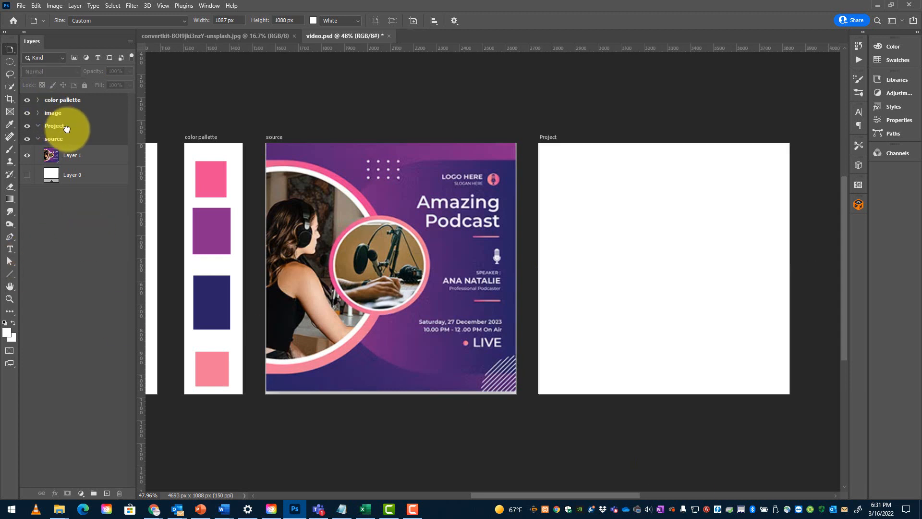
pyautogui.moveTo(68, 200); pyautogui.dragTo(58, 186)
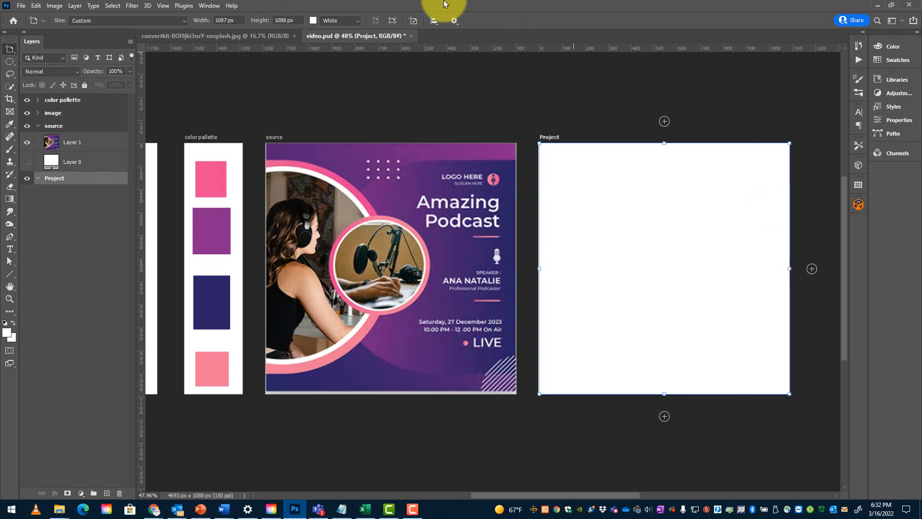
# - Switch the workspace to Essentials (Default) and return it to My Workspace
pyautogui.click(209, 7)
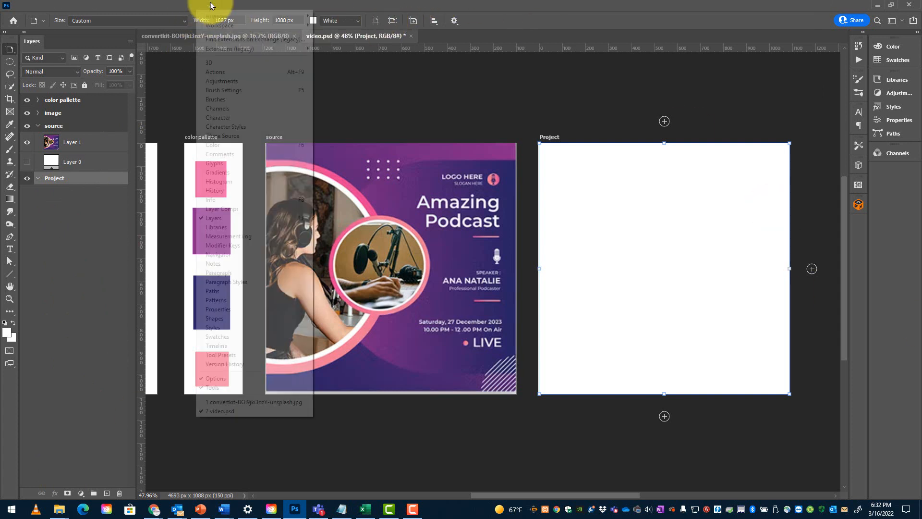
pyautogui.moveTo(217, 25)
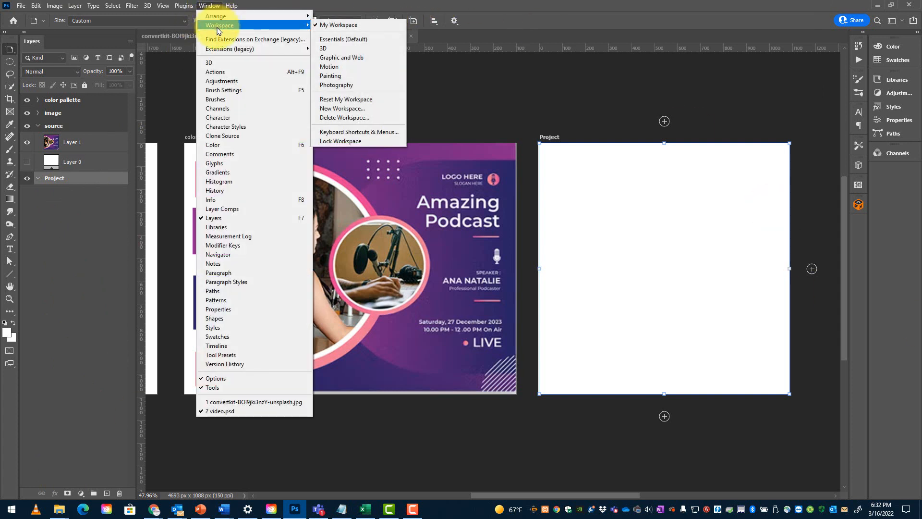
pyautogui.click(358, 39)
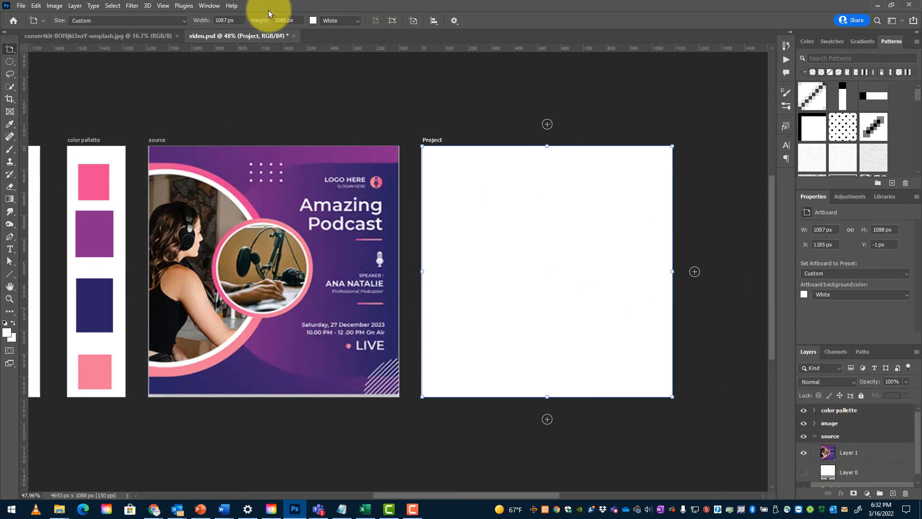
pyautogui.click(214, 6)
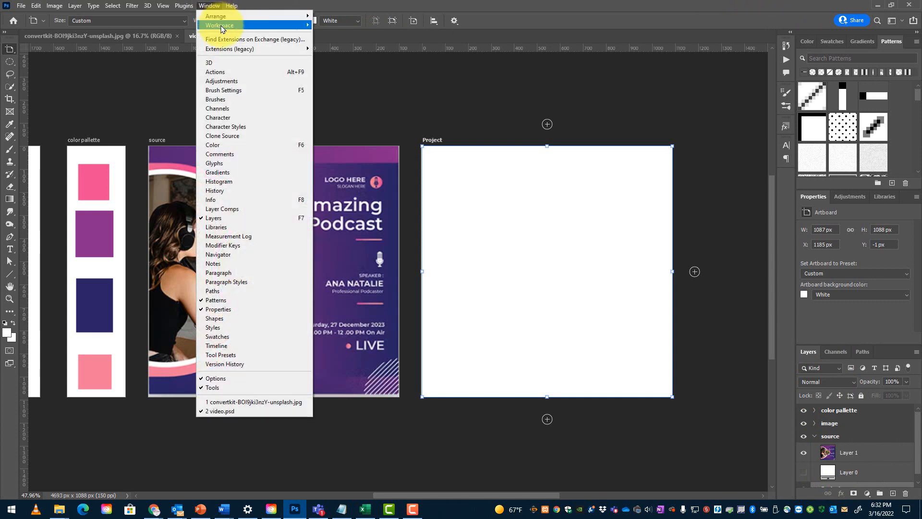
pyautogui.moveTo(305, 25)
pyautogui.click(344, 25)
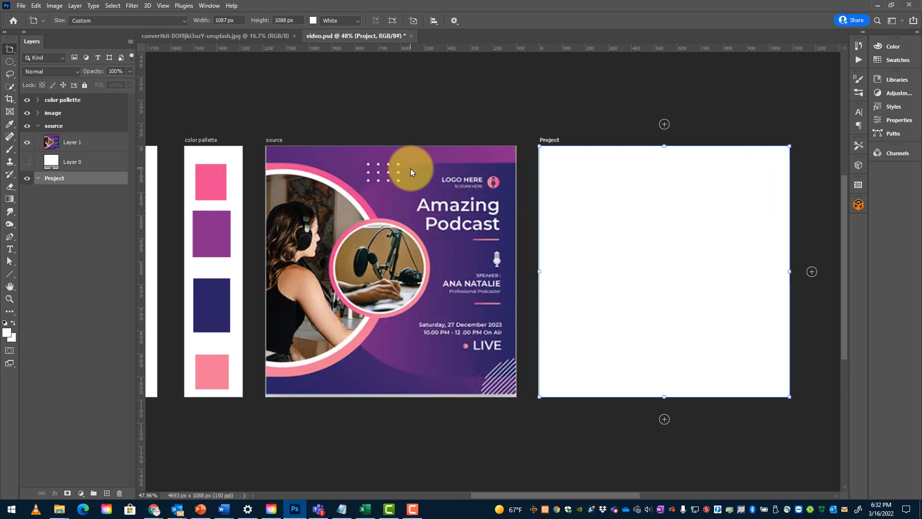
pyautogui.click(77, 192)
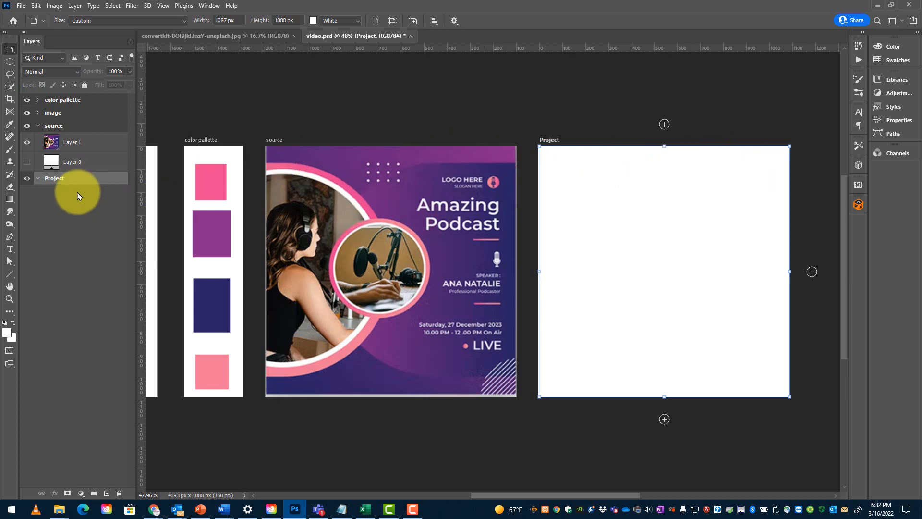
pyautogui.click(77, 192)
pyautogui.click(69, 183)
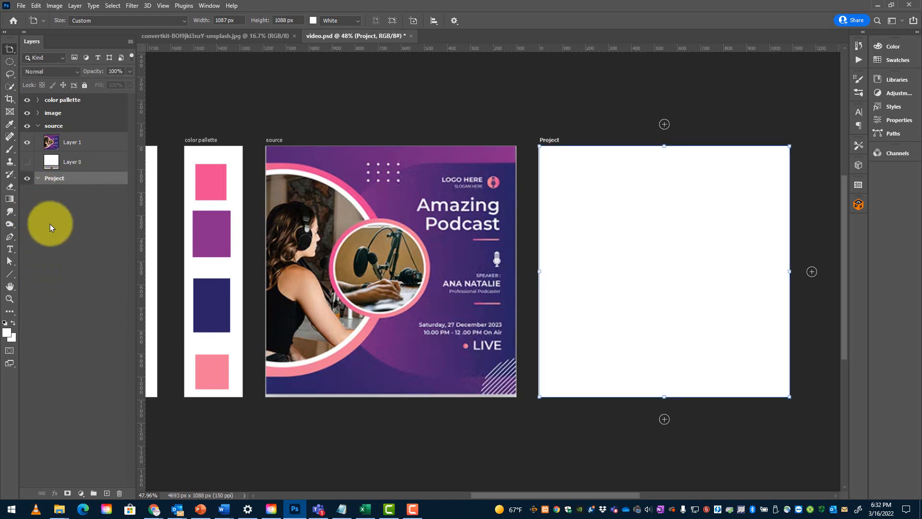
pyautogui.click(72, 225)
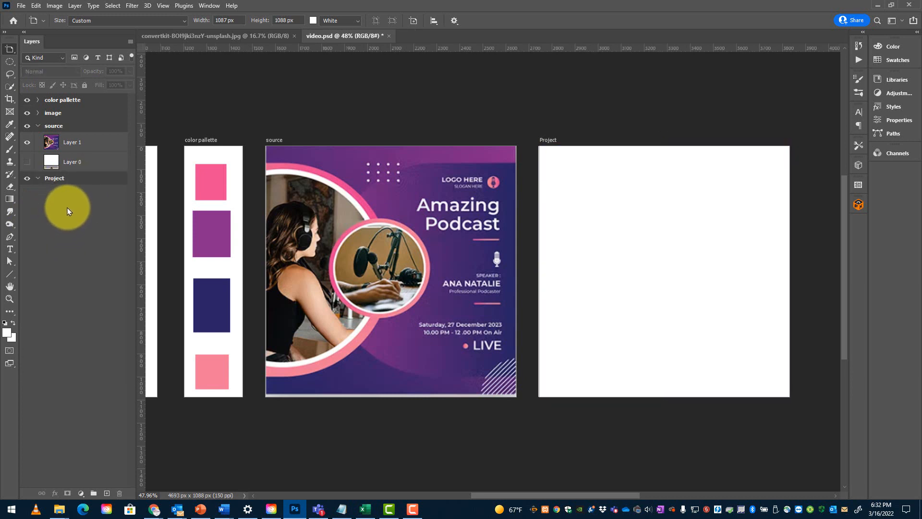
pyautogui.click(63, 180)
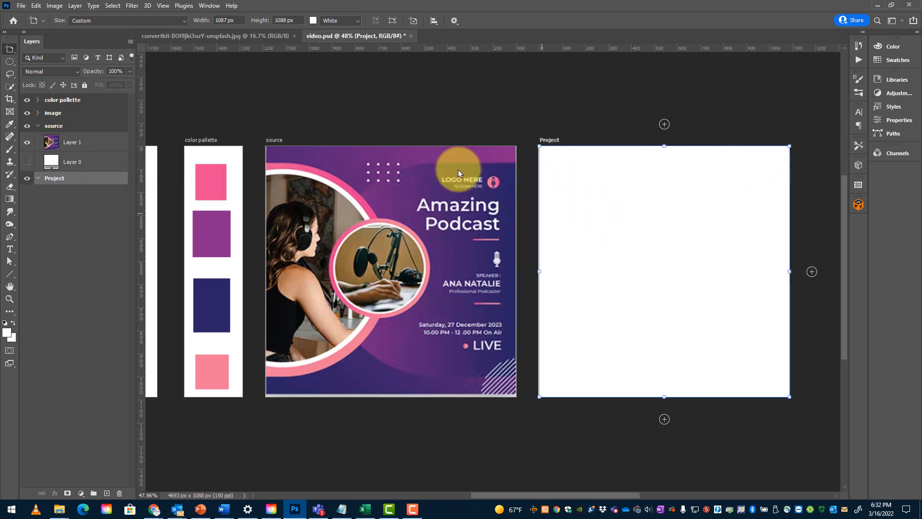
# - Try to add a Solid Color fill layer with no artboard selected
pyautogui.click(89, 237)
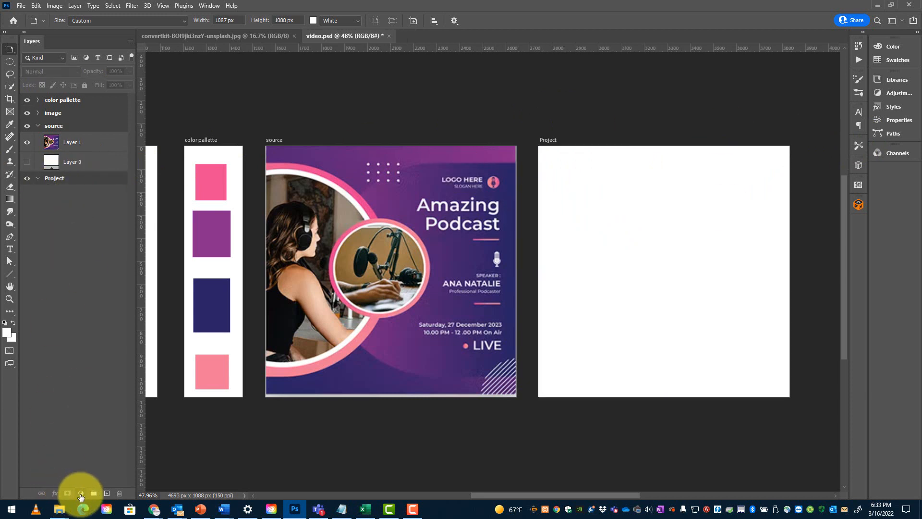
pyautogui.click(81, 493)
pyautogui.click(103, 327)
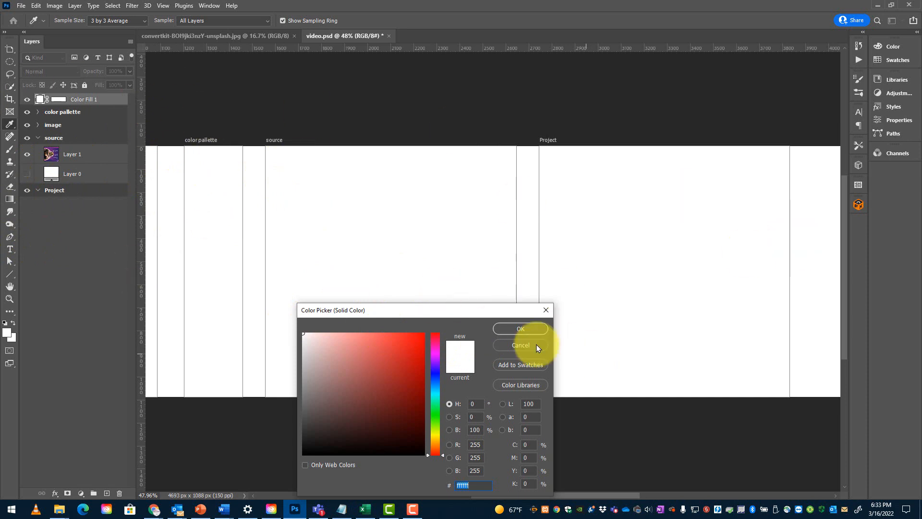
pyautogui.click(519, 345)
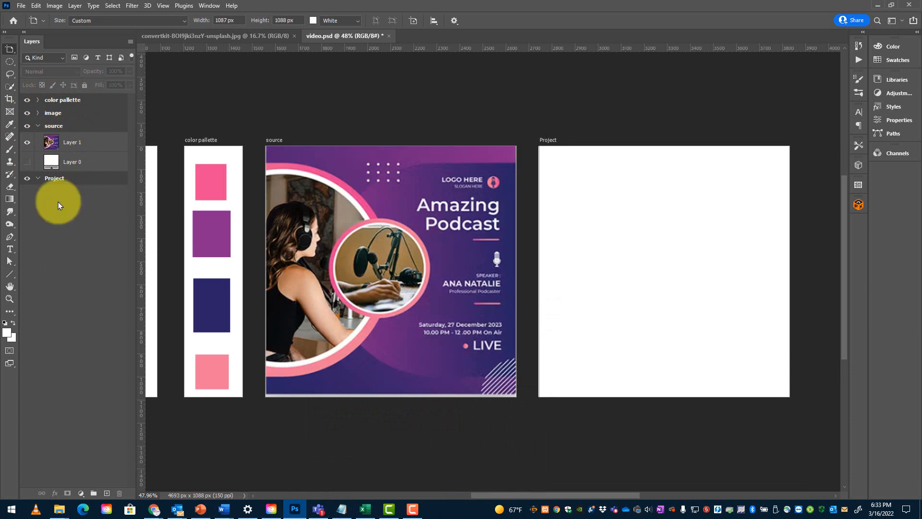
# - Add a Gradient Fill layer inside the Project artboard, keeping the source design's upper area less covered by its dialog
pyautogui.click(71, 179)
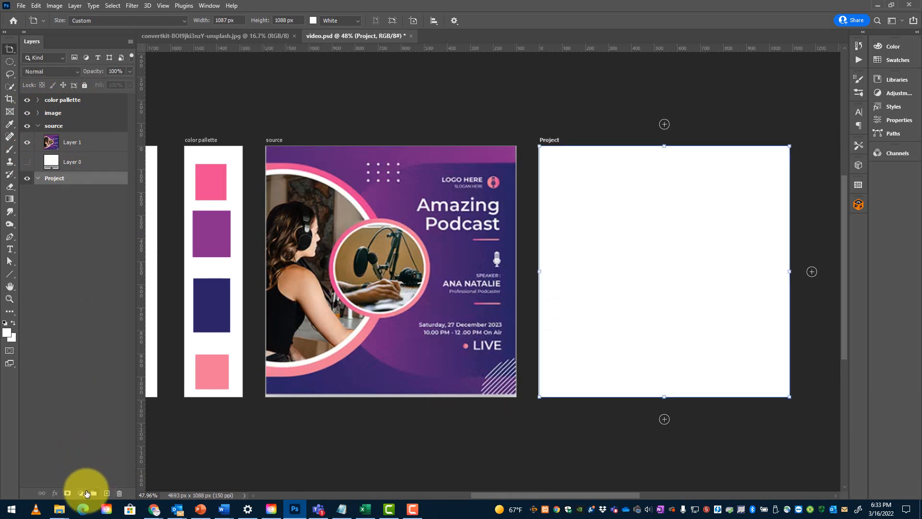
pyautogui.click(80, 494)
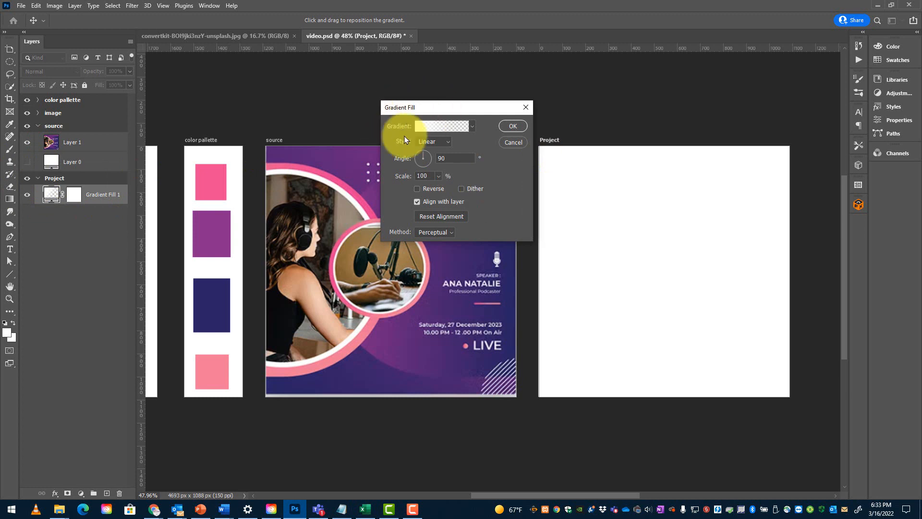
pyautogui.moveTo(447, 107); pyautogui.dragTo(344, 88)
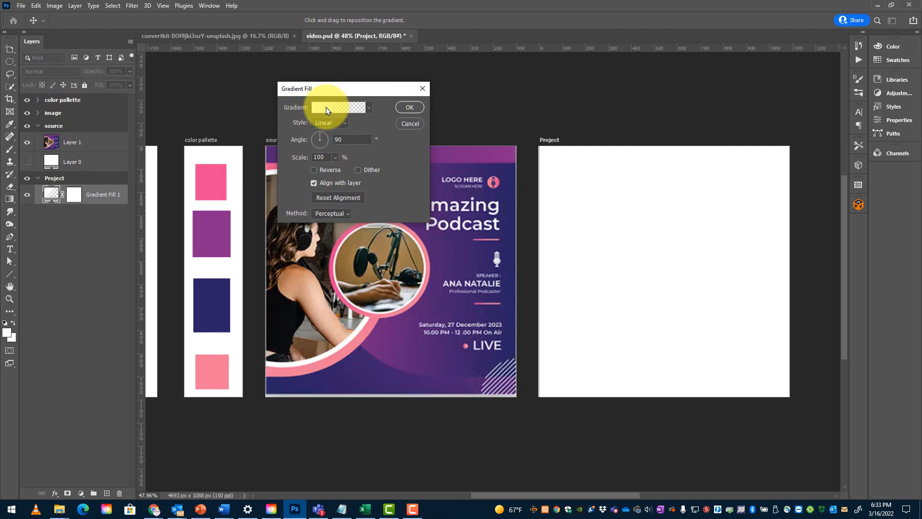
# - Open the fill's gradient for editing and apply the "moonlight left" preset, keeping the color palette artboard uncovered
pyautogui.click(326, 110)
pyautogui.moveTo(303, 76); pyautogui.dragTo(586, 79)
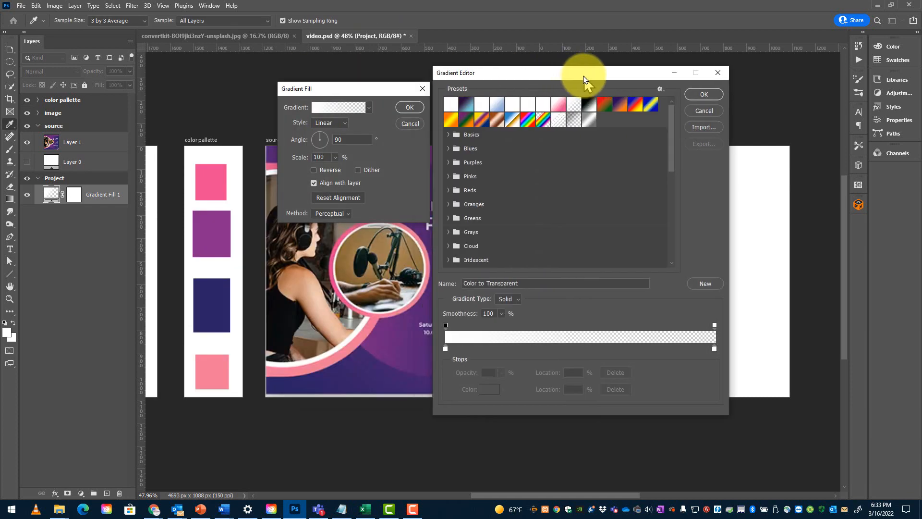
pyautogui.click(445, 348)
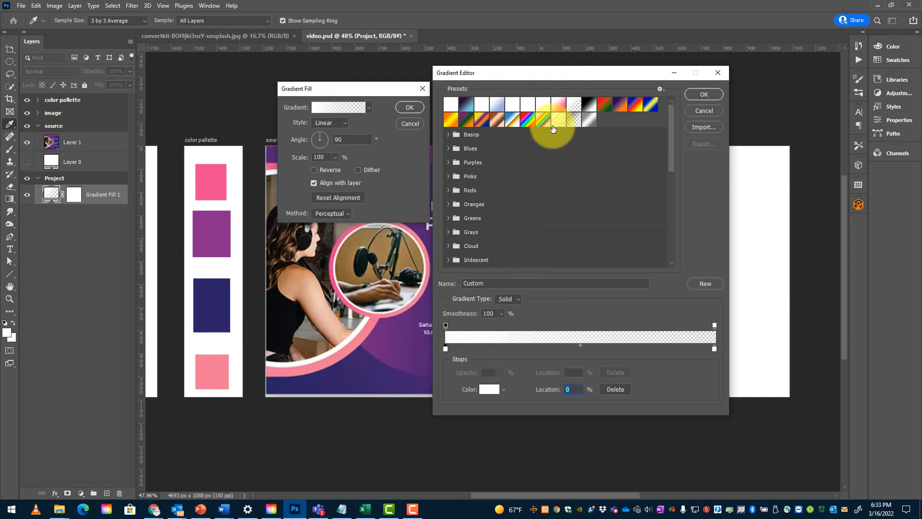
pyautogui.click(465, 104)
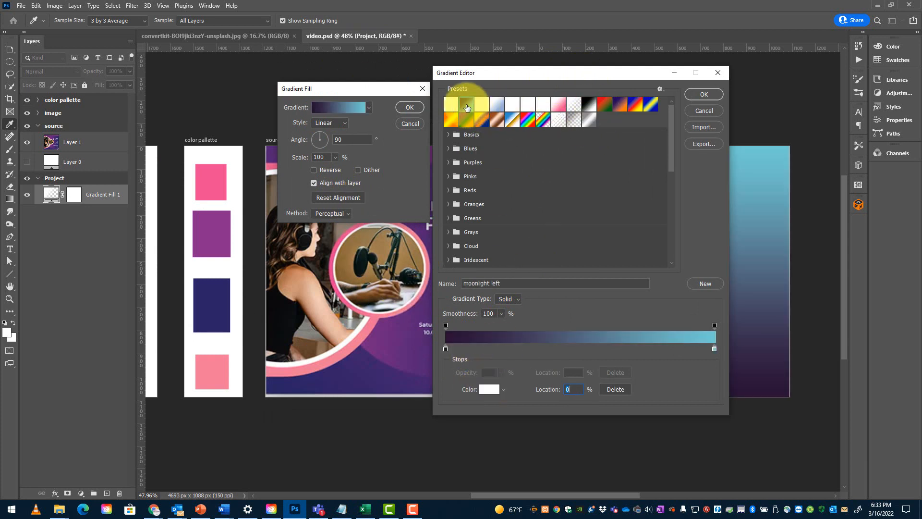
pyautogui.moveTo(531, 73); pyautogui.dragTo(392, 77)
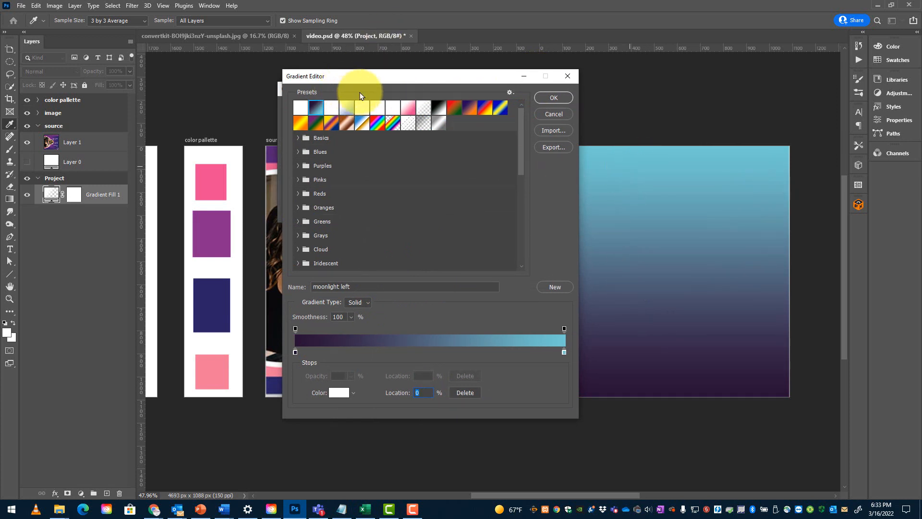
pyautogui.moveTo(384, 80); pyautogui.dragTo(533, 75)
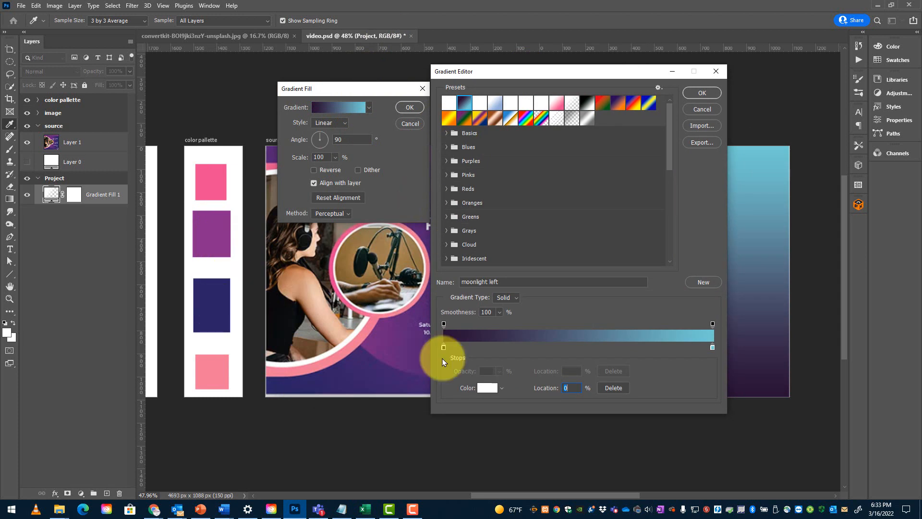
# - Set the gradient's end color stop at 100% to purple 882a8a, sampled from the color palette artboard
pyautogui.click(712, 347)
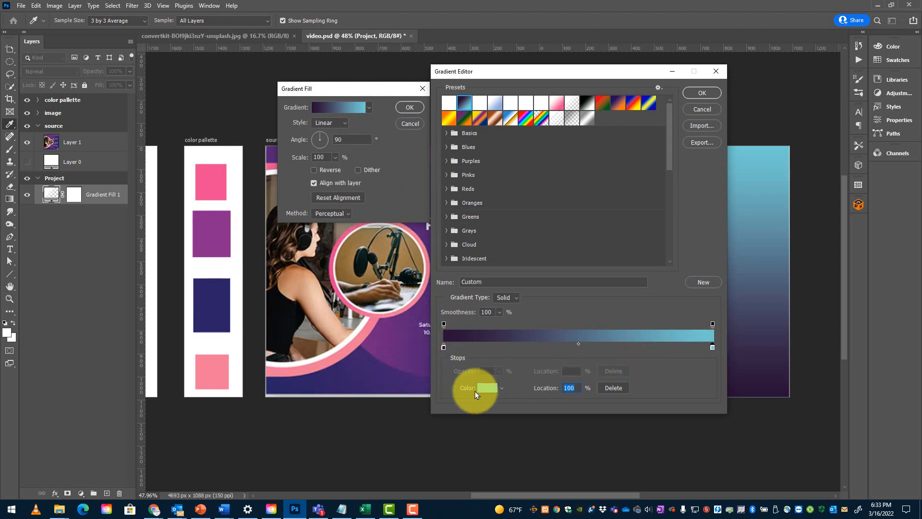
pyautogui.click(488, 389)
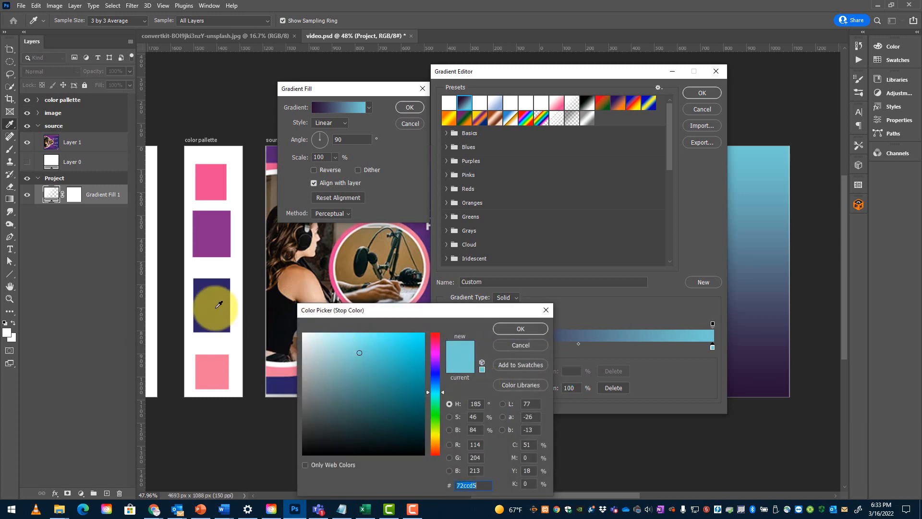
pyautogui.click(211, 234)
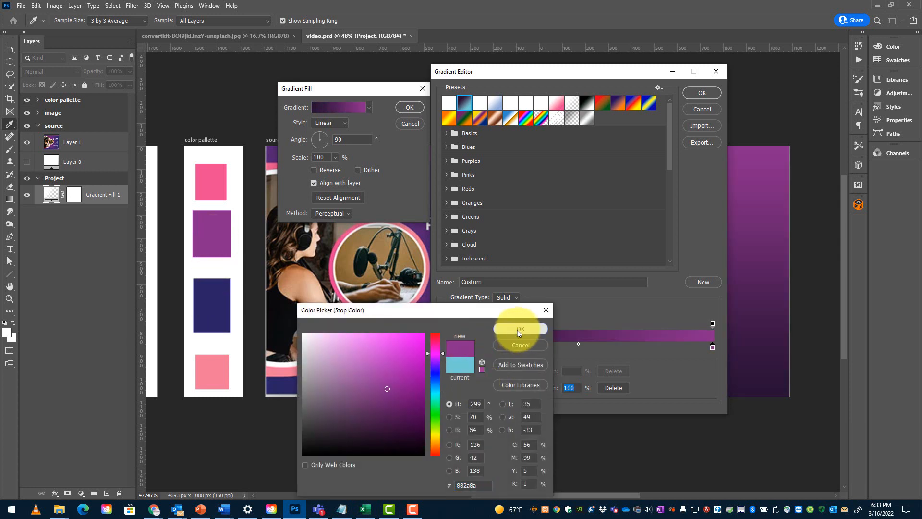
pyautogui.click(518, 330)
# - Set the gradient's start color stop at 0% to navy 2a2264, sampled from the color palette artboard
pyautogui.click(443, 348)
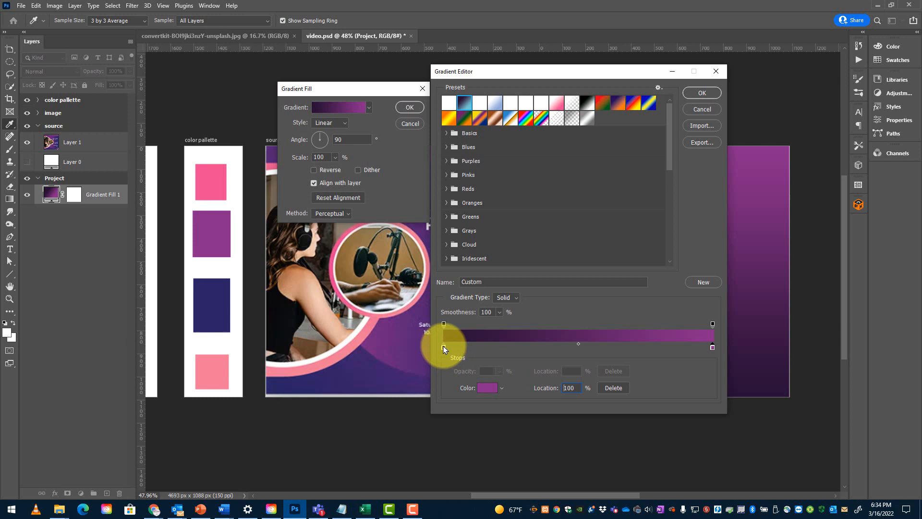
pyautogui.click(487, 387)
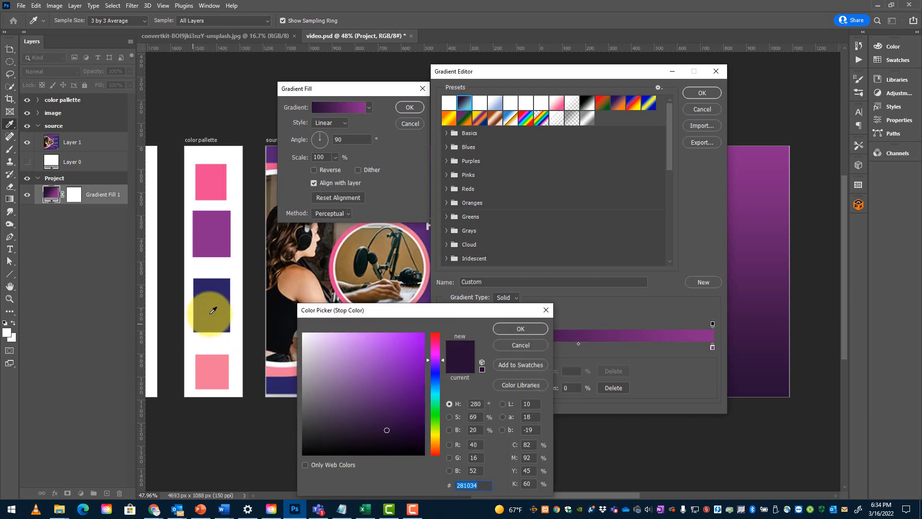
pyautogui.click(213, 311)
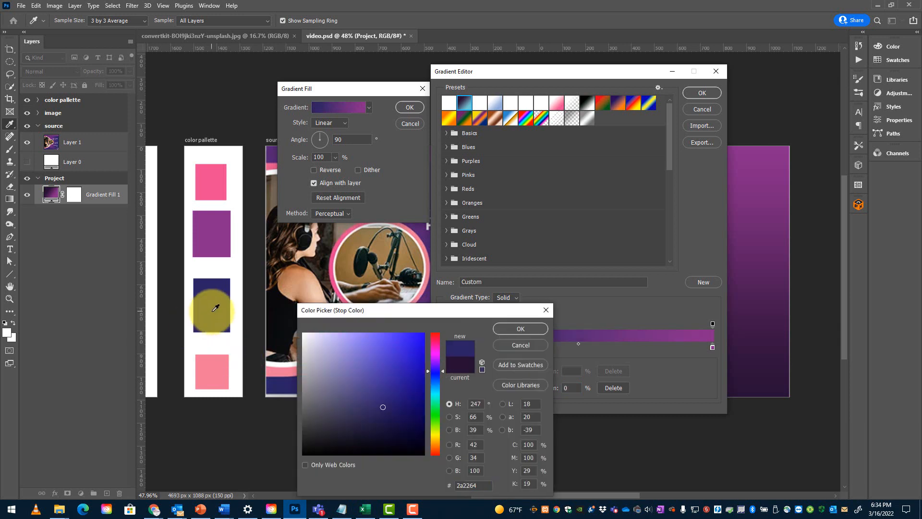
pyautogui.click(511, 333)
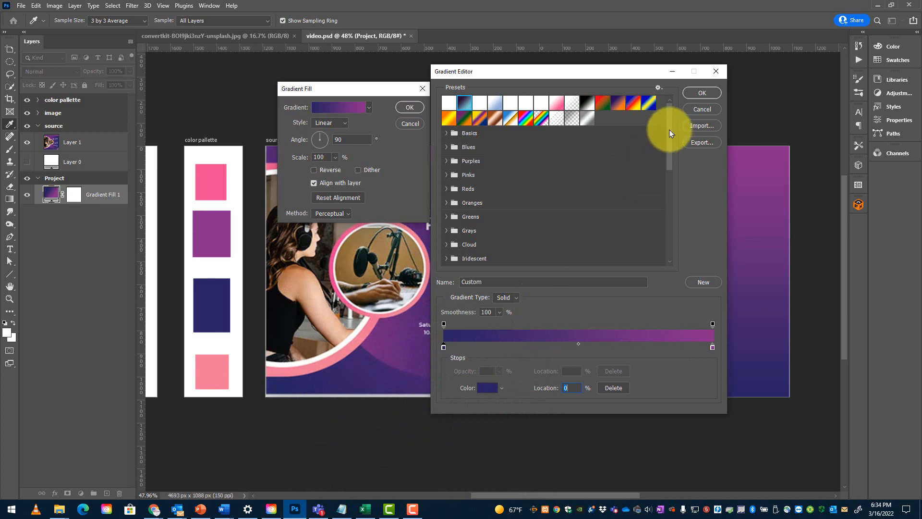
# - Name the gradient "podcast gradient", save it as a new preset, and apply it to the fill layer
pyautogui.doubleClick(492, 283)
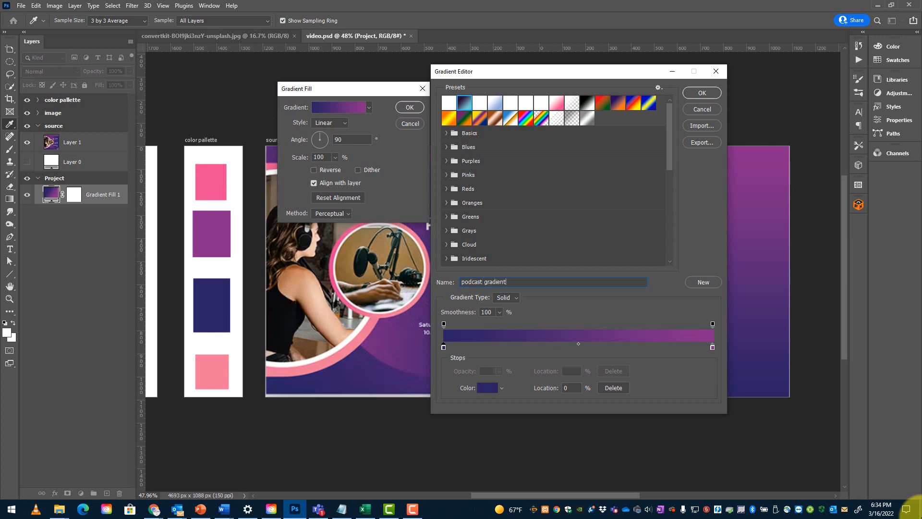
pyautogui.click(703, 281)
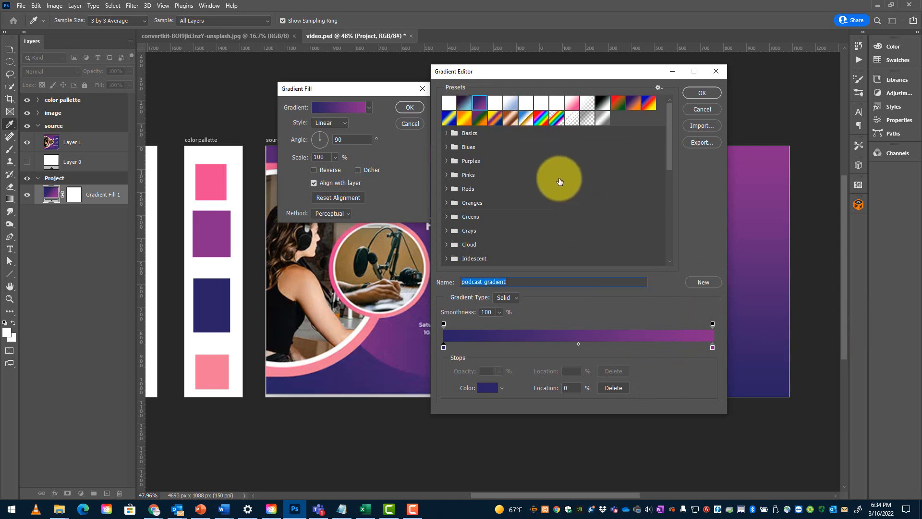
pyautogui.click(704, 93)
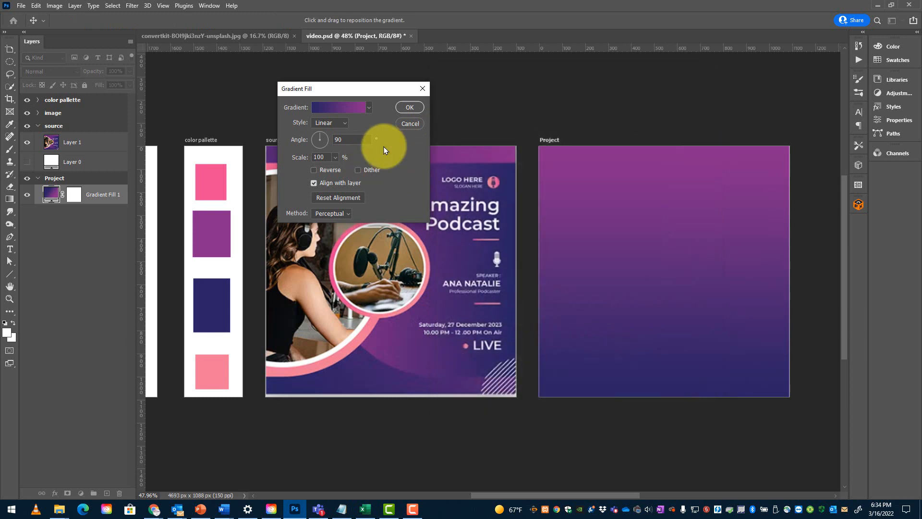
pyautogui.click(408, 107)
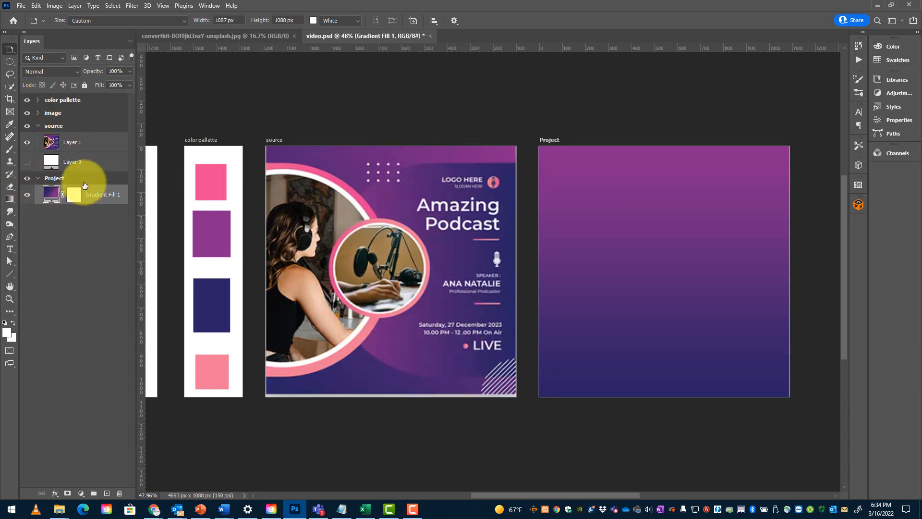
# - Add an empty layer in the Project artboard and place horizontal guides at the upper (about 66 px) and lower edges of the source's rounded background shape
pyautogui.click(84, 181)
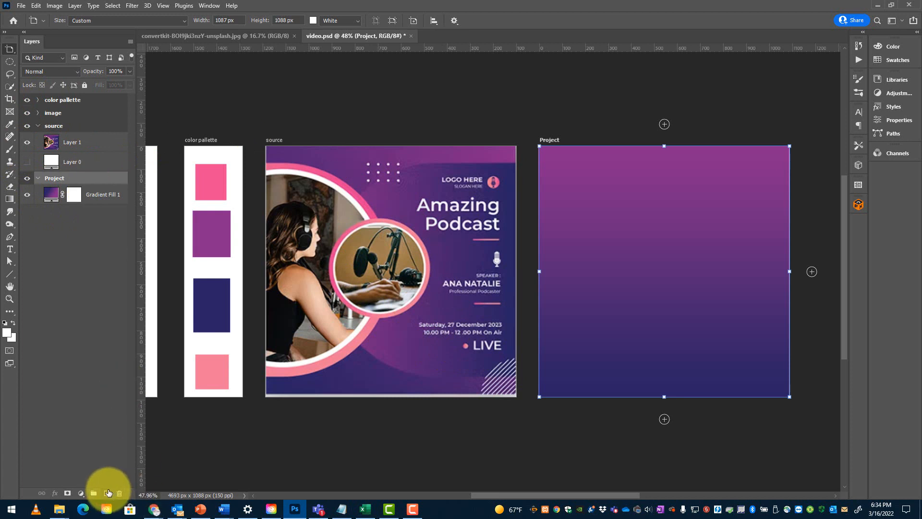
pyautogui.click(107, 491)
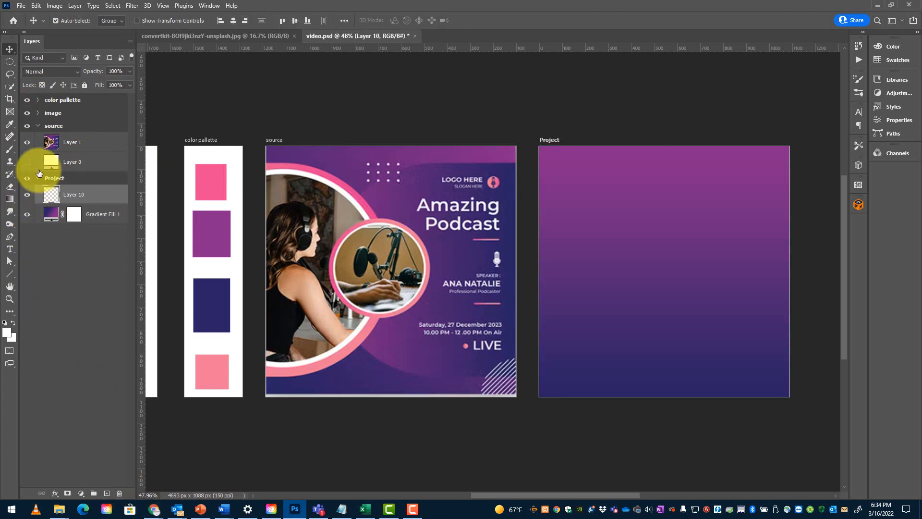
pyautogui.click(9, 63)
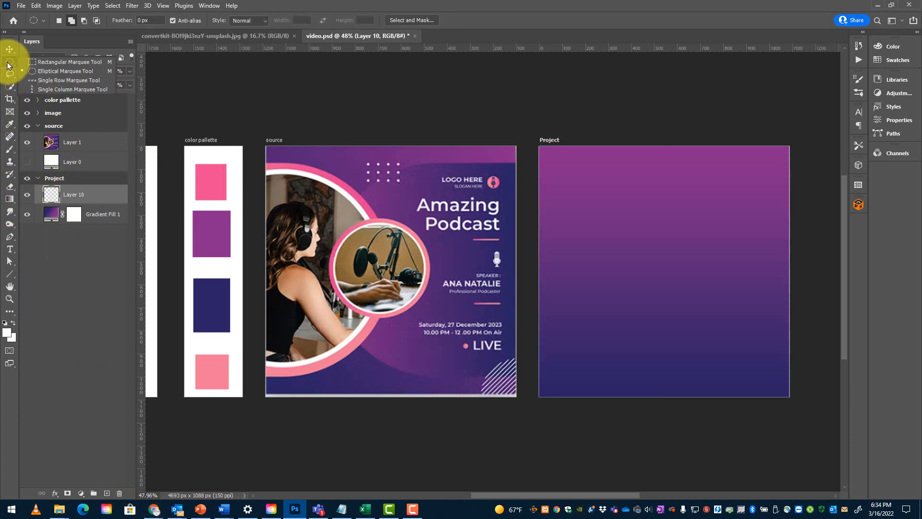
pyautogui.click(42, 71)
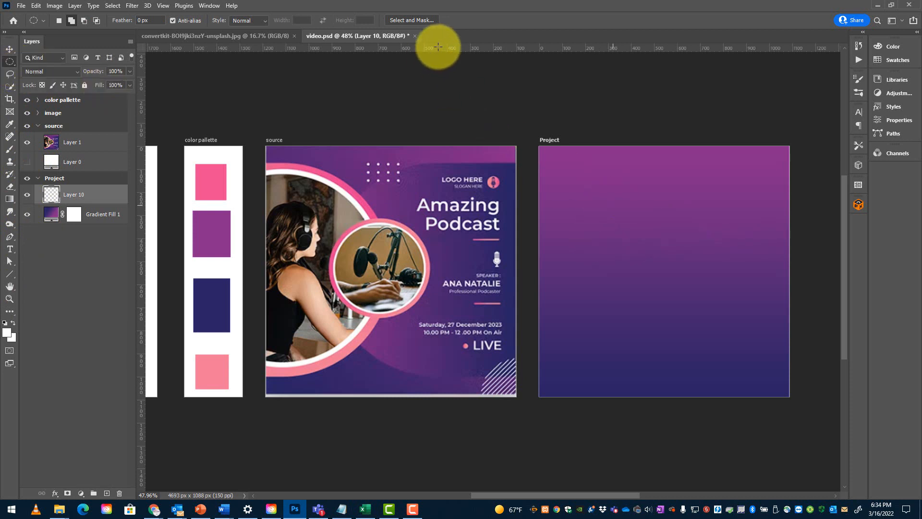
pyautogui.moveTo(439, 48); pyautogui.dragTo(456, 155)
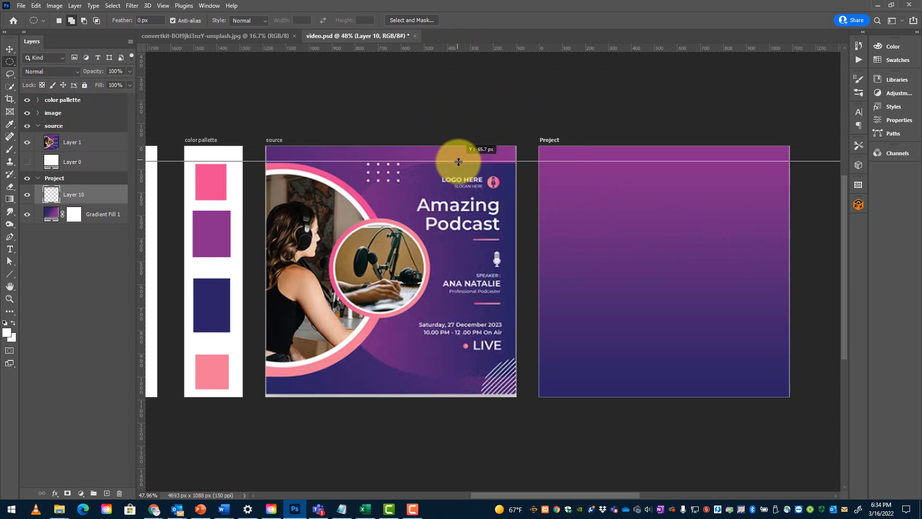
pyautogui.moveTo(447, 49); pyautogui.dragTo(455, 373)
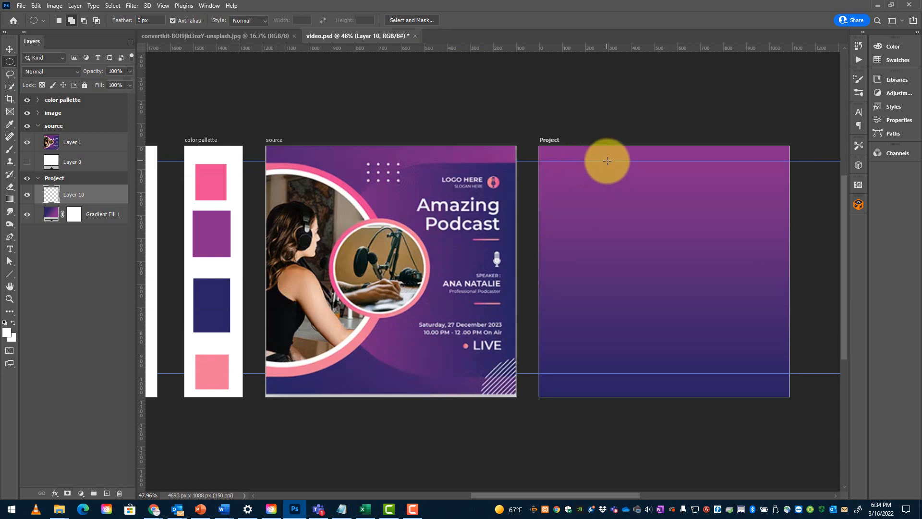
# - Select a circle spanning the two guides, extending past the Project artboard's right edge, and fill it with white
pyautogui.moveTo(610, 163); pyautogui.dragTo(819, 418)
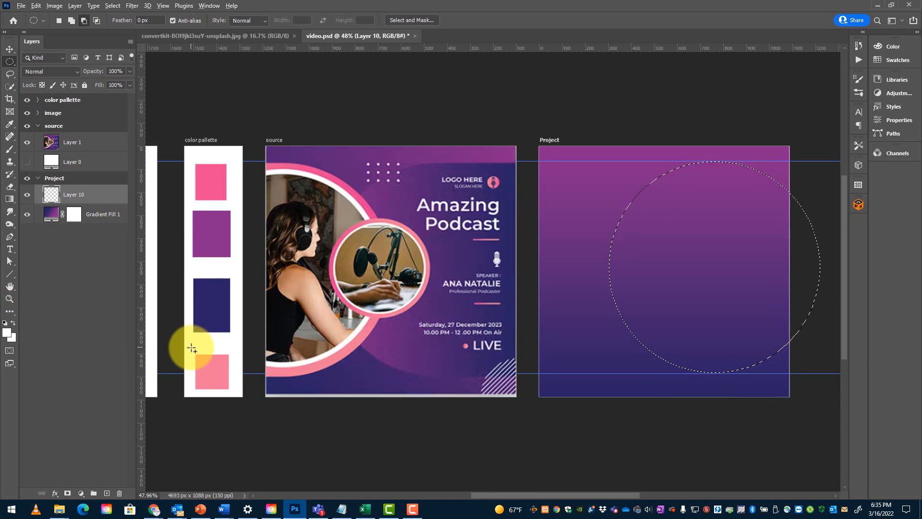
pyautogui.hotkey('alt', 'BackSpace')
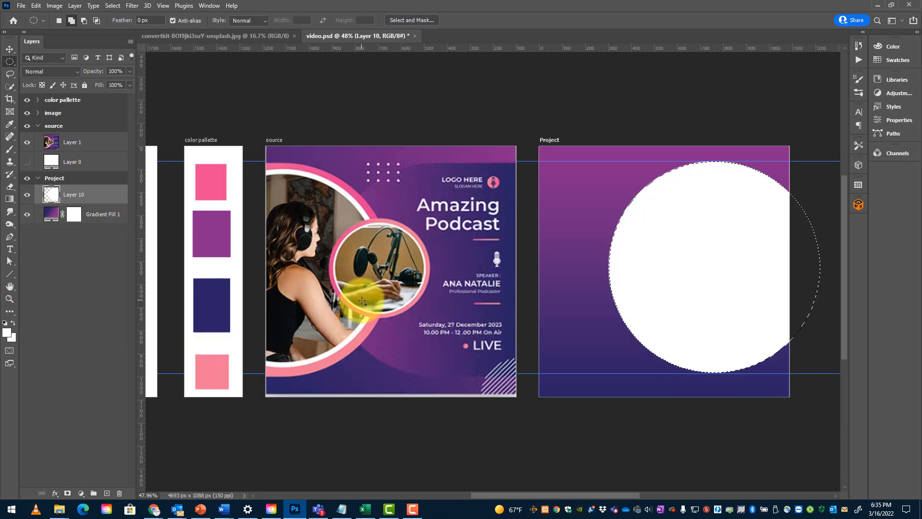
pyautogui.click(595, 260)
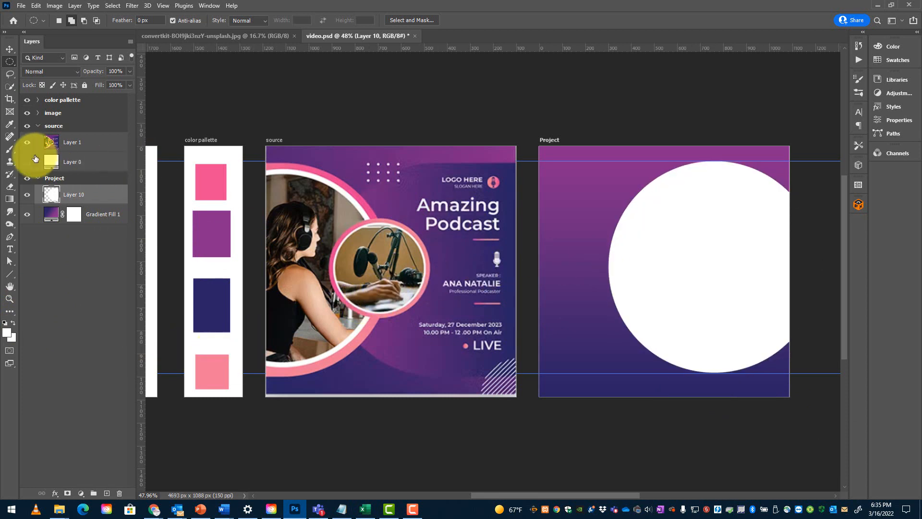
# - On a new layer in the Project artboard, fill a full-width rectangle between the two guides with white
pyautogui.click(78, 180)
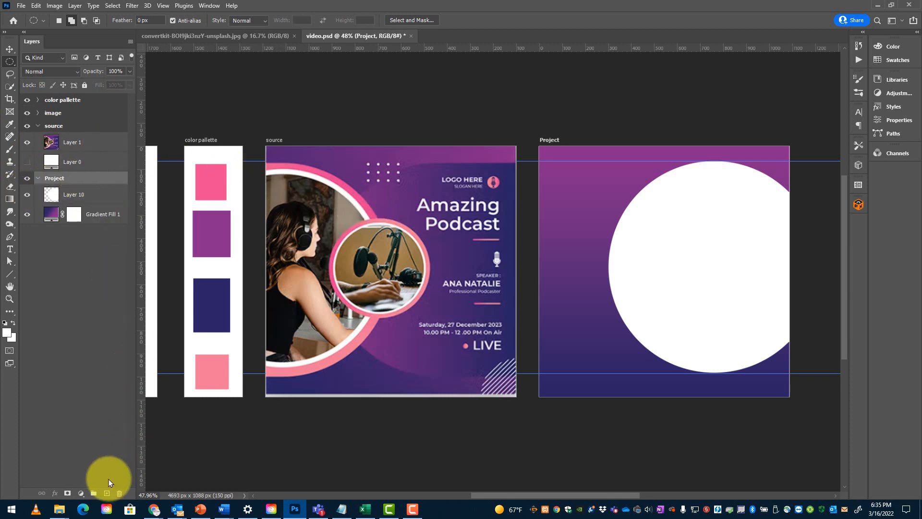
pyautogui.click(106, 492)
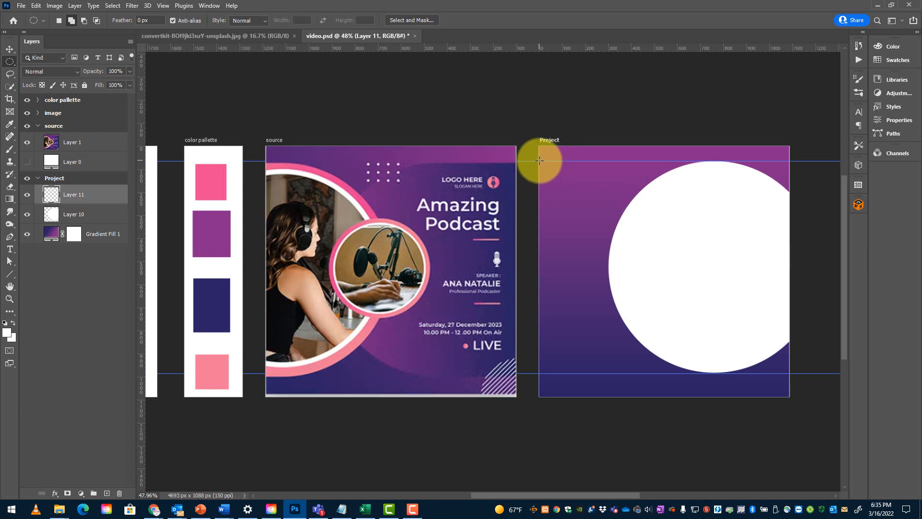
pyautogui.moveTo(539, 161); pyautogui.dragTo(590, 276)
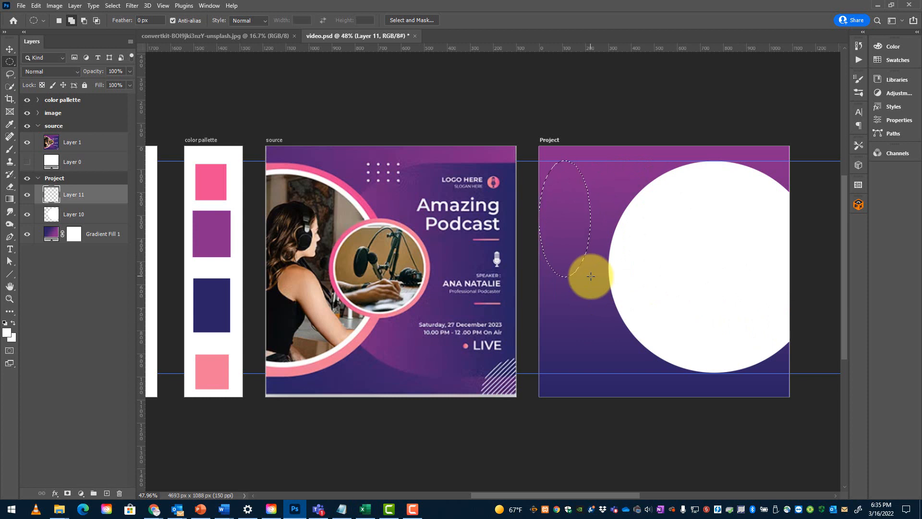
pyautogui.hotkey('ctrl', 'd')
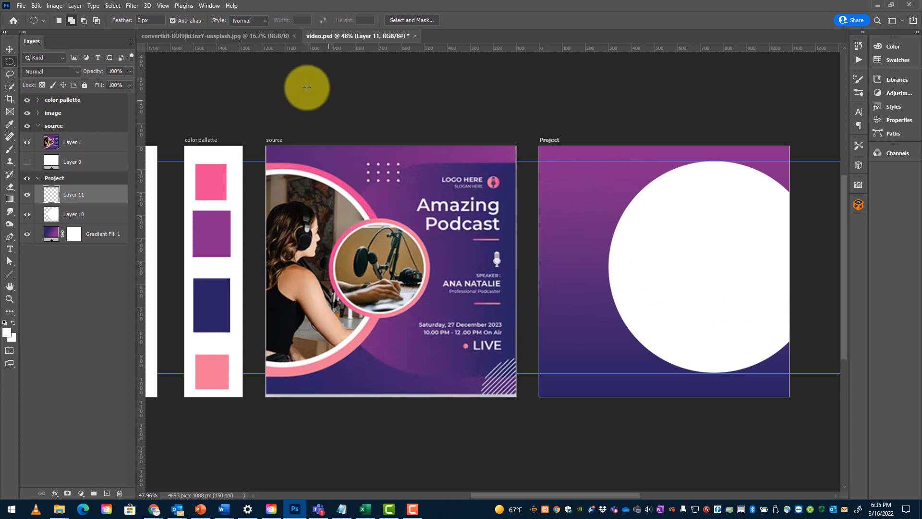
pyautogui.rightClick(9, 63)
pyautogui.click(28, 62)
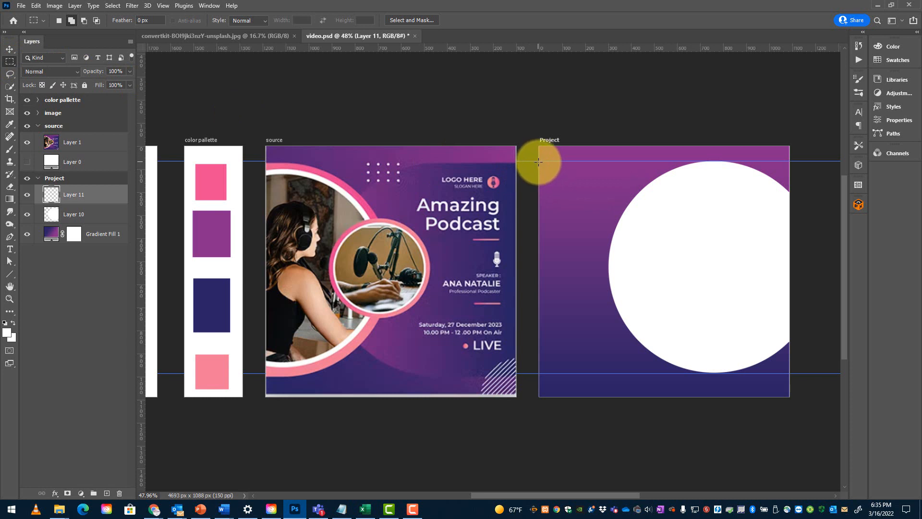
pyautogui.moveTo(539, 162); pyautogui.dragTo(794, 373)
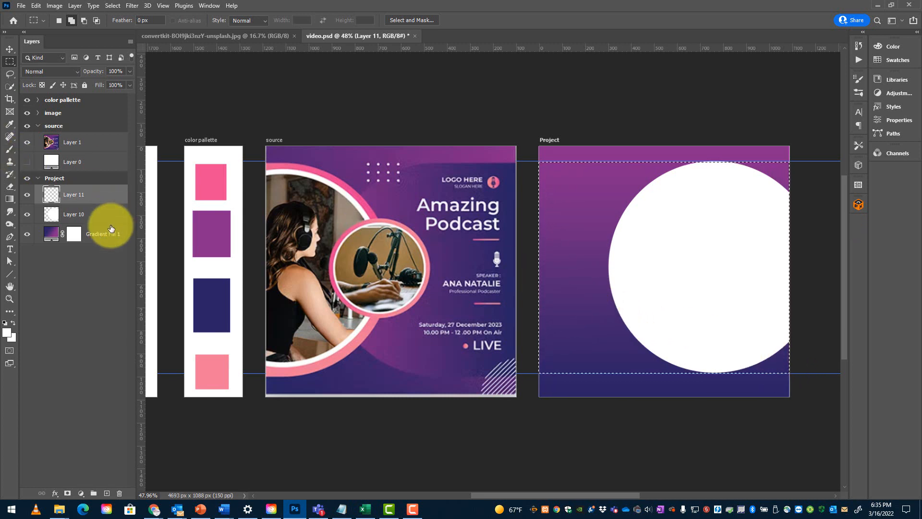
pyautogui.hotkey('alt', 'BackSpace')
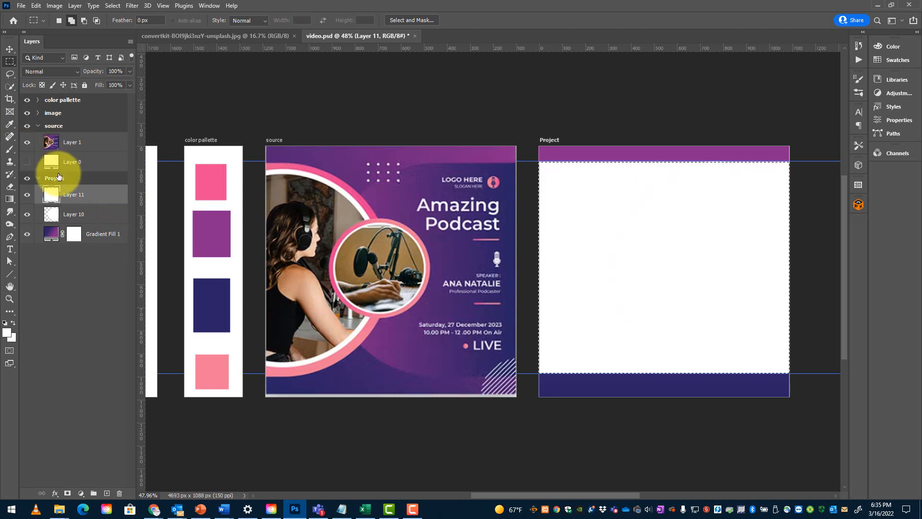
pyautogui.hotkey('ctrl', 'd')
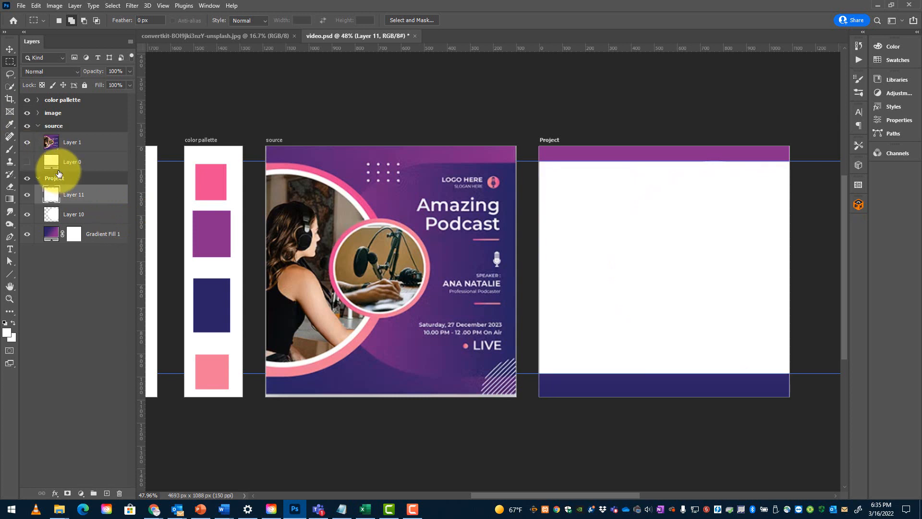
# - Move the white rectangle right to start near the circle's center, and shift the circle slightly left to form one rounded shape
pyautogui.click(9, 49)
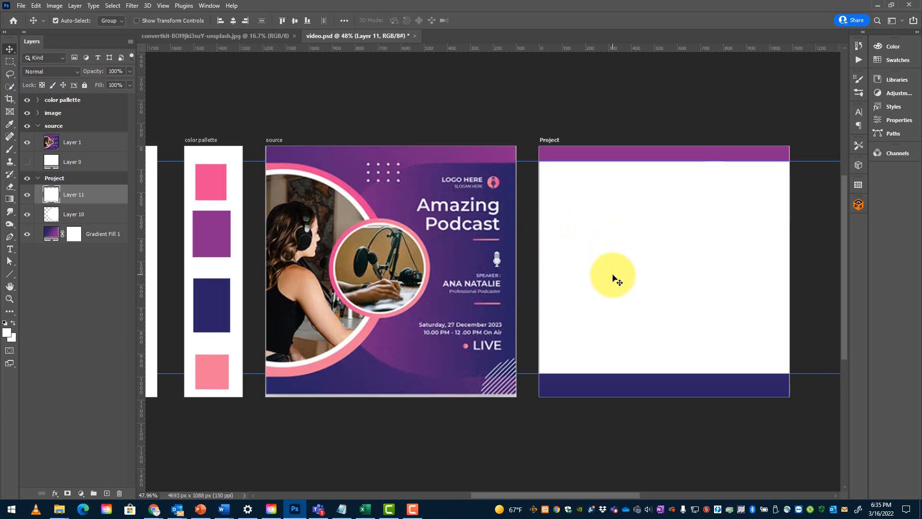
pyautogui.moveTo(613, 278); pyautogui.dragTo(773, 290)
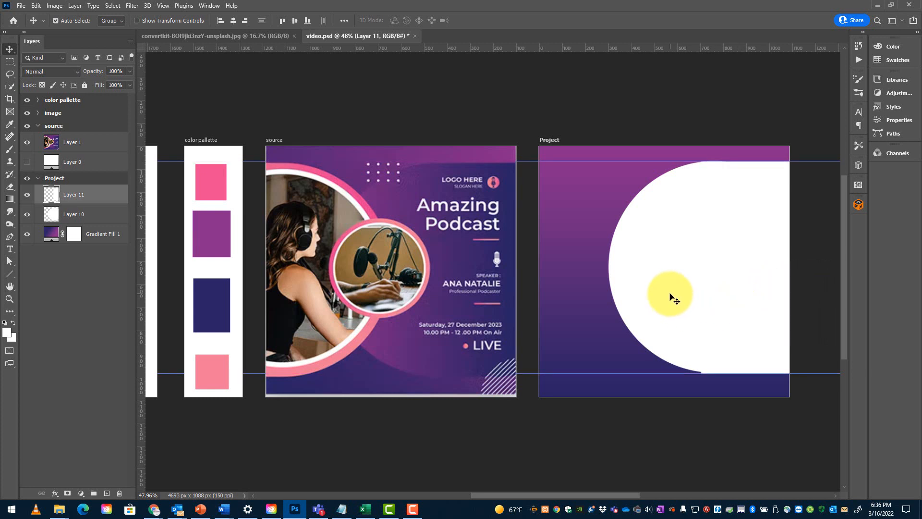
pyautogui.moveTo(673, 298)
pyautogui.mouseDown()
pyautogui.moveTo(650, 298)
pyautogui.moveTo(666, 297)
pyautogui.mouseUp()
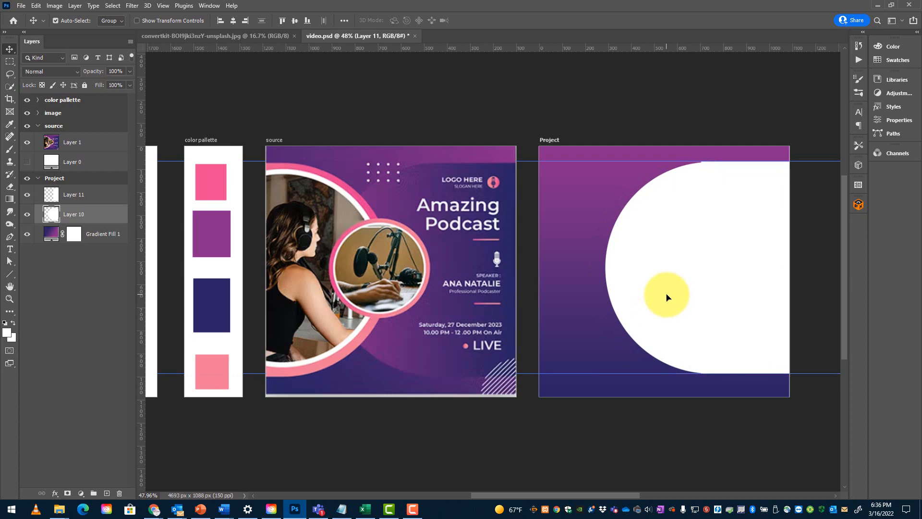
# - Stretch the white circle's height to 100.76% by raising its upper edge to the upper guide
pyautogui.moveTo(659, 259); pyautogui.dragTo(501, 285)
pyautogui.moveTo(558, 272); pyautogui.dragTo(599, 245)
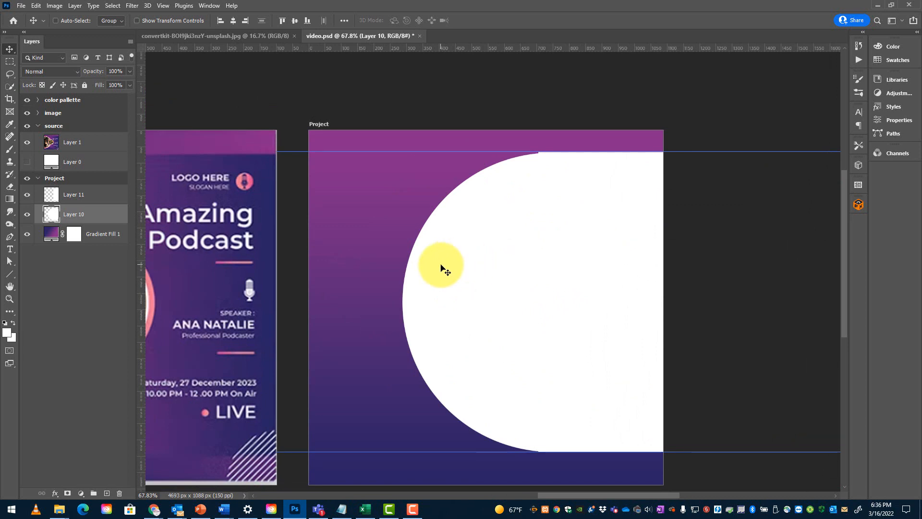
pyautogui.hotkey('ctrl', 't')
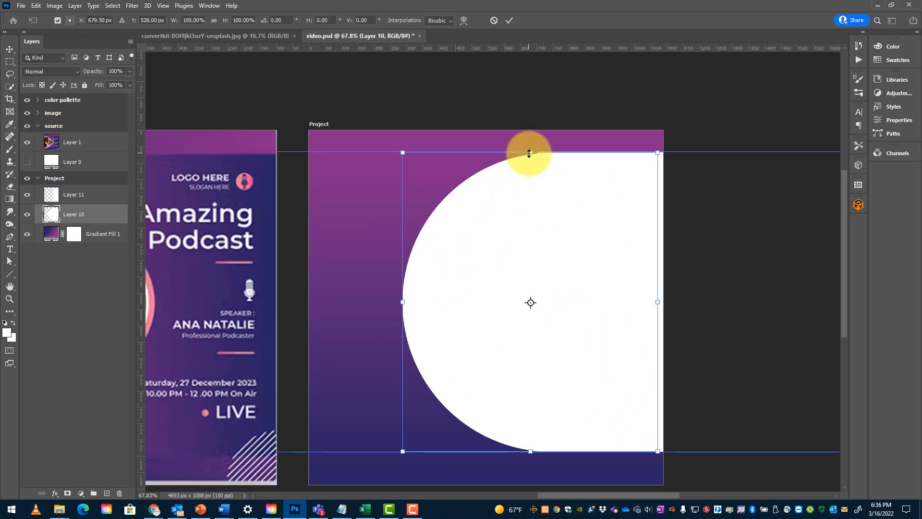
pyautogui.moveTo(529, 153); pyautogui.dragTo(530, 151)
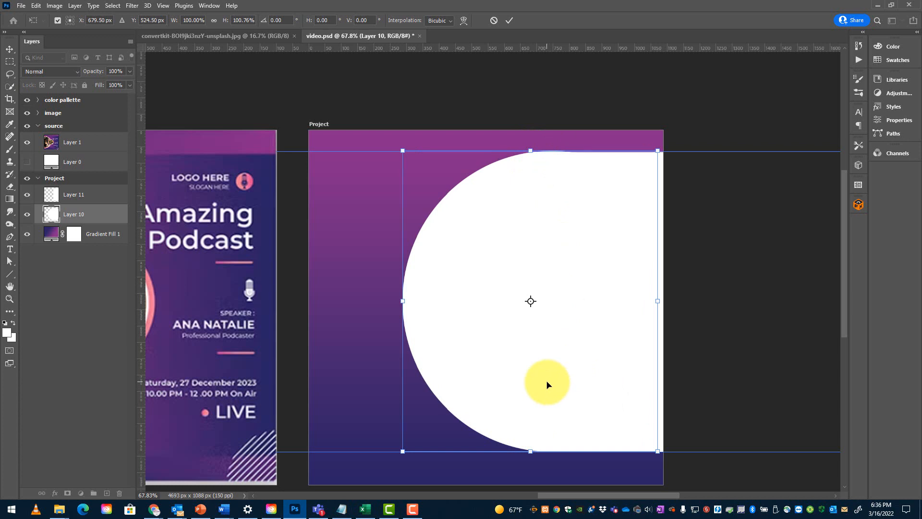
pyautogui.press('Return')
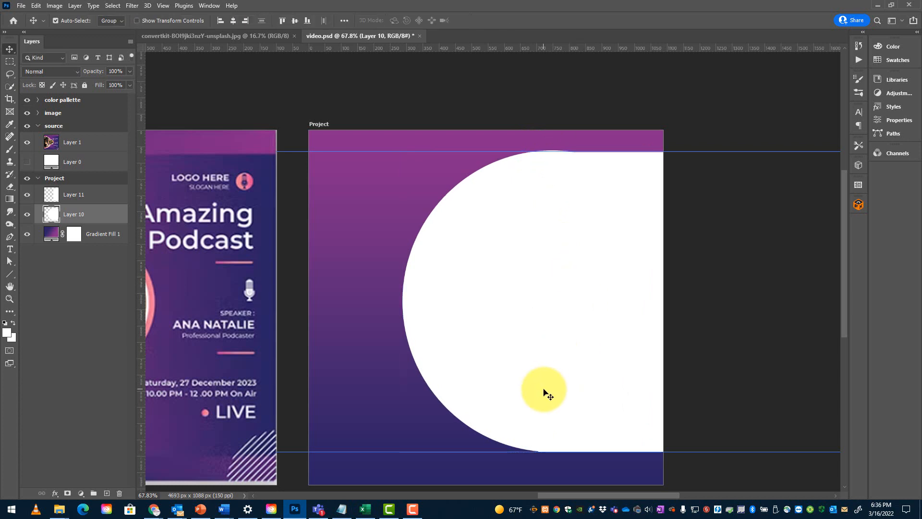
# - Move the white circle left to X 661.50 px so its curve blends with the rectangle's edges
pyautogui.press('ctrl')
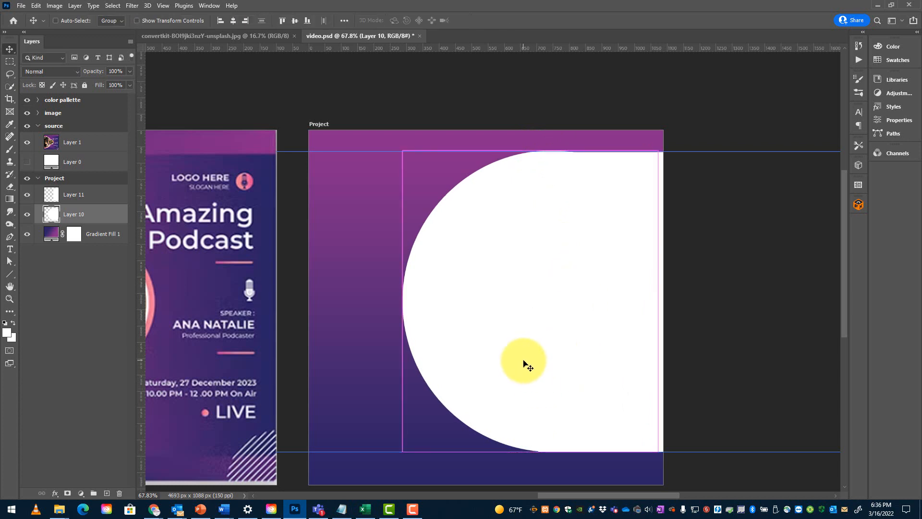
pyautogui.hotkey('ctrl', 't')
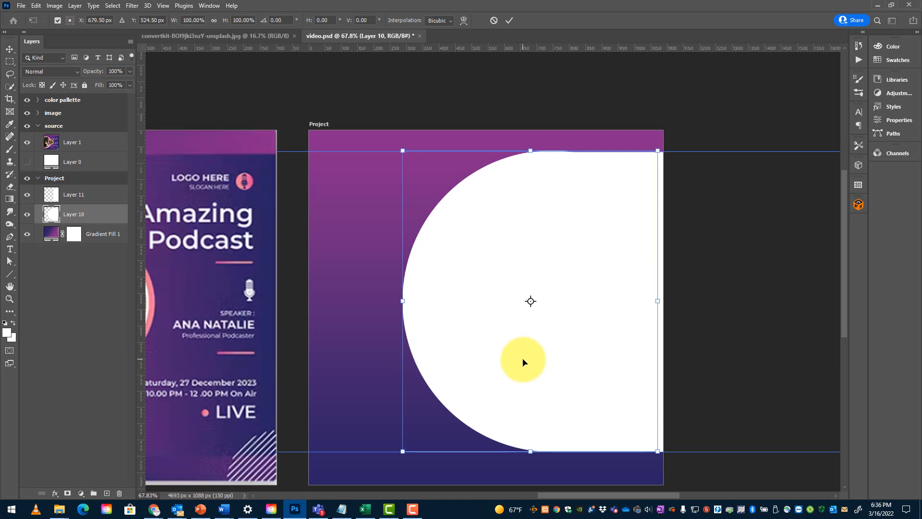
pyautogui.press('Left')
pyautogui.press('Left')
pyautogui.press('Left')
pyautogui.press('Left')
pyautogui.press('Left')
pyautogui.press('Left')
pyautogui.press('Left')
pyautogui.press('Left')
pyautogui.press('Left')
pyautogui.press('Left')
pyautogui.press('Left')
pyautogui.press('Left')
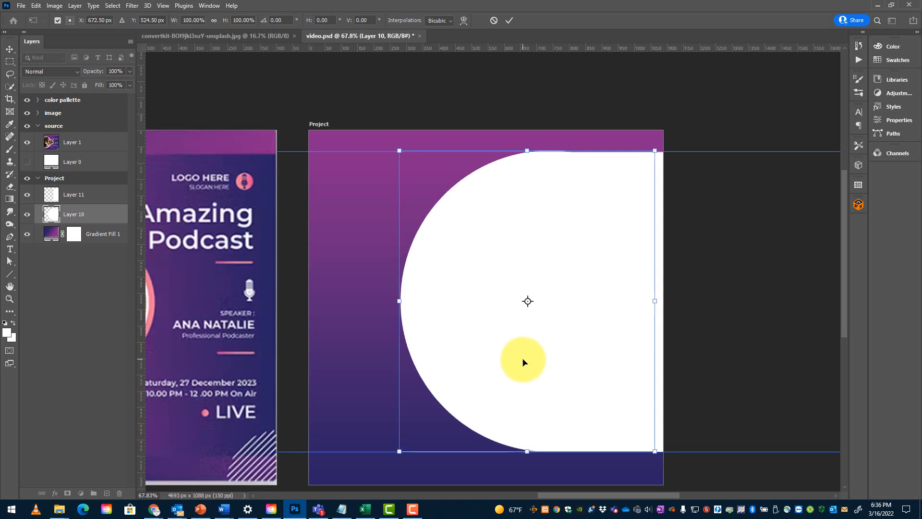
pyautogui.press('Left')
pyautogui.press('Left')
pyautogui.press('Left')
pyautogui.press('Left')
pyautogui.press('Left')
pyautogui.press('Left')
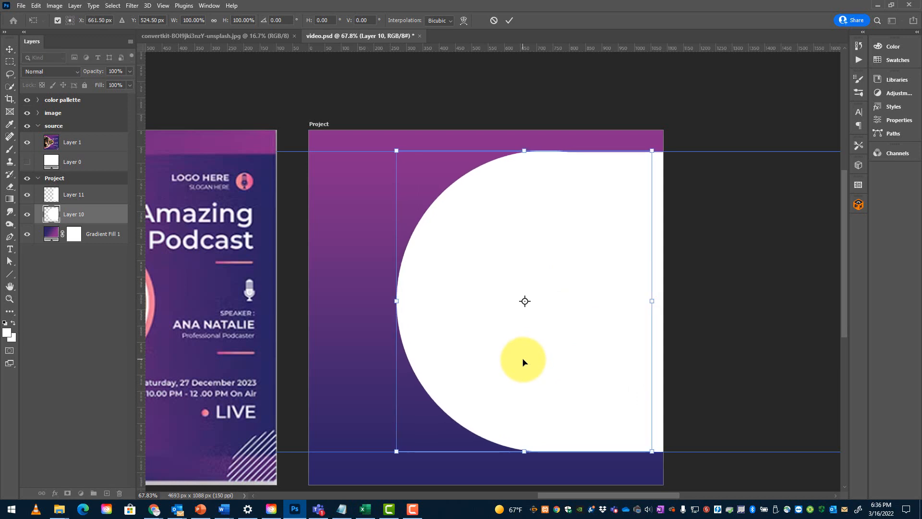
pyautogui.press('Return')
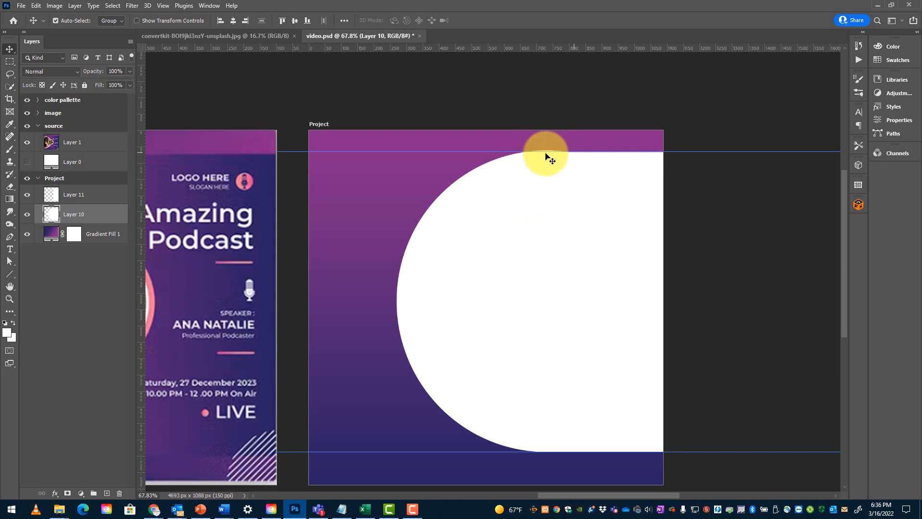
# - Shift the white circle and rectangle together slightly left and about 5 px up, and merge their two layers
pyautogui.moveTo(563, 295); pyautogui.dragTo(537, 296)
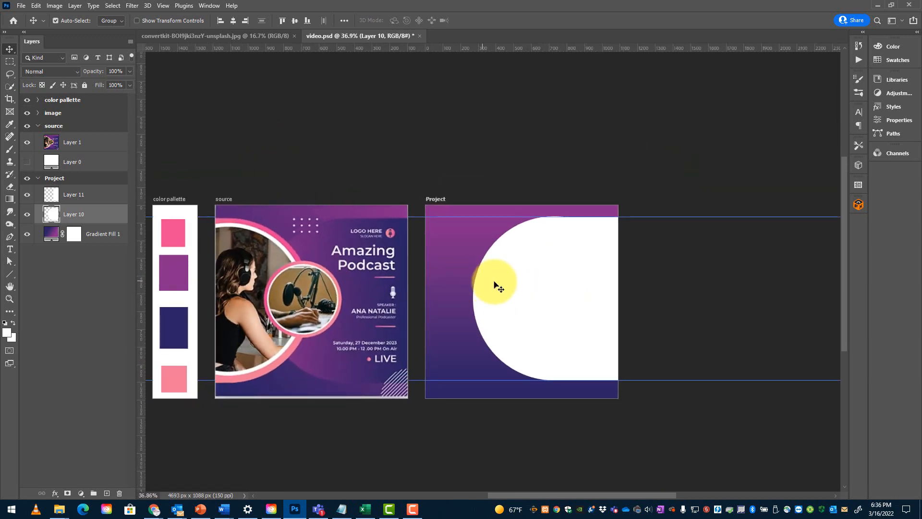
pyautogui.keyDown('ctrl'); pyautogui.click(92, 194); pyautogui.keyUp('ctrl')
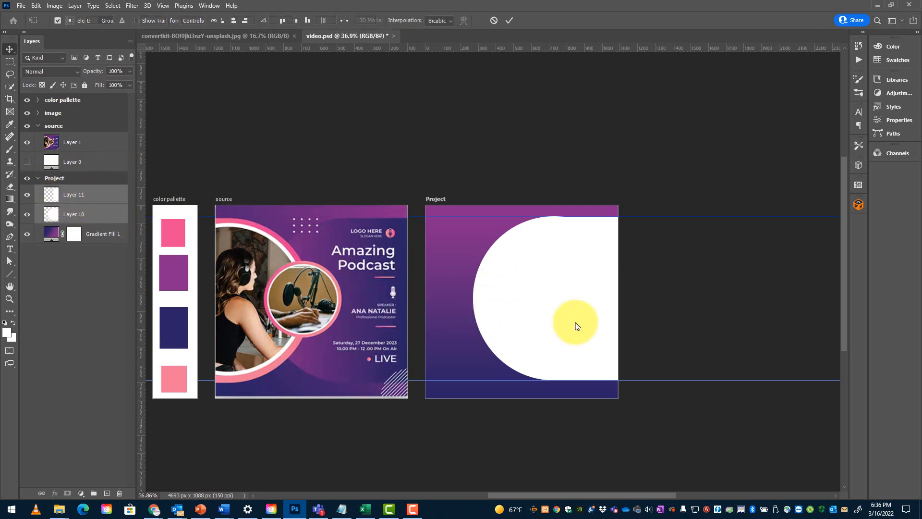
pyautogui.hotkey('ctrl', 't')
pyautogui.moveTo(588, 305); pyautogui.dragTo(587, 306)
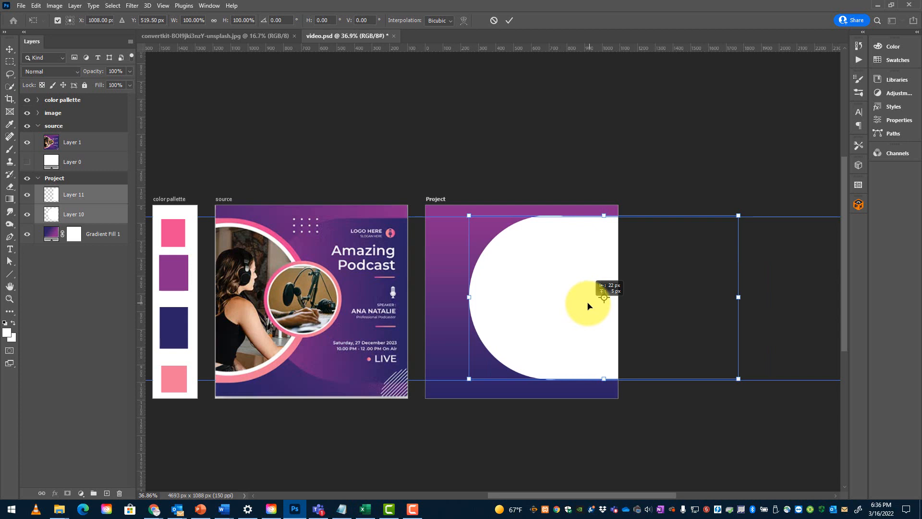
pyautogui.moveTo(588, 306); pyautogui.dragTo(590, 306)
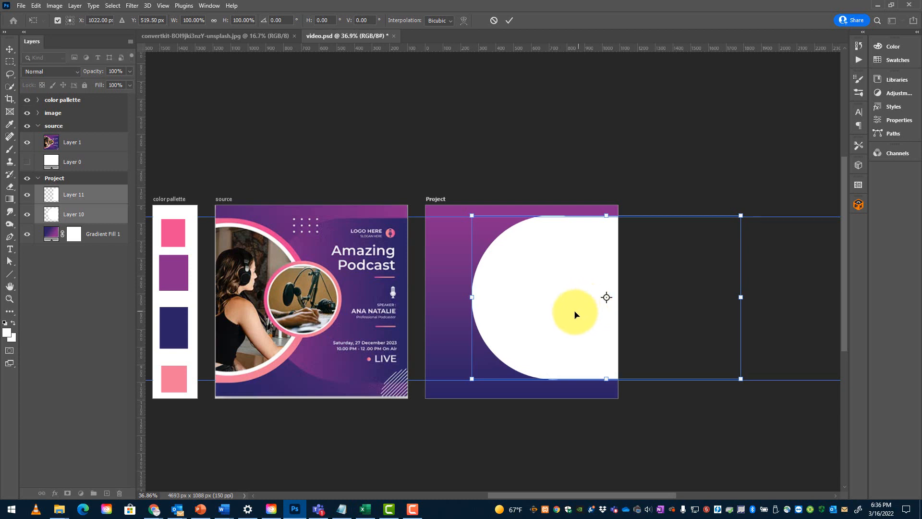
pyautogui.press('Return')
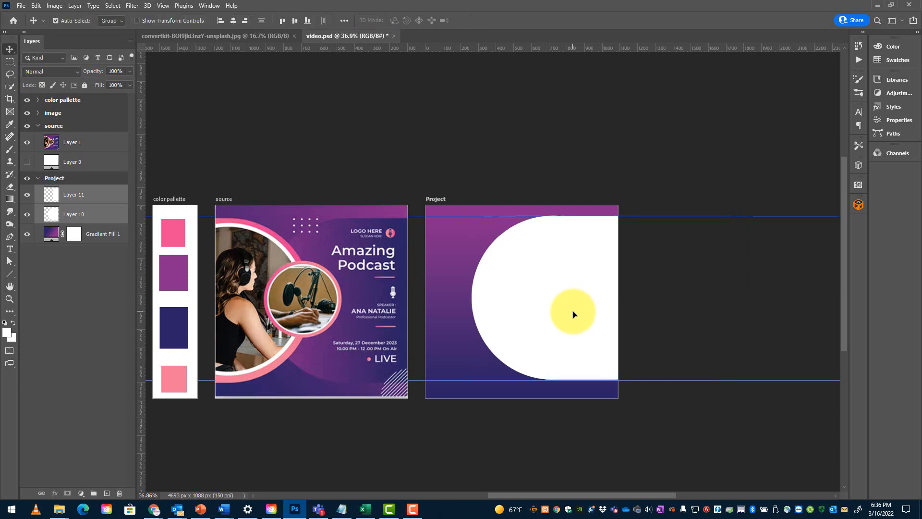
pyautogui.rightClick(94, 214)
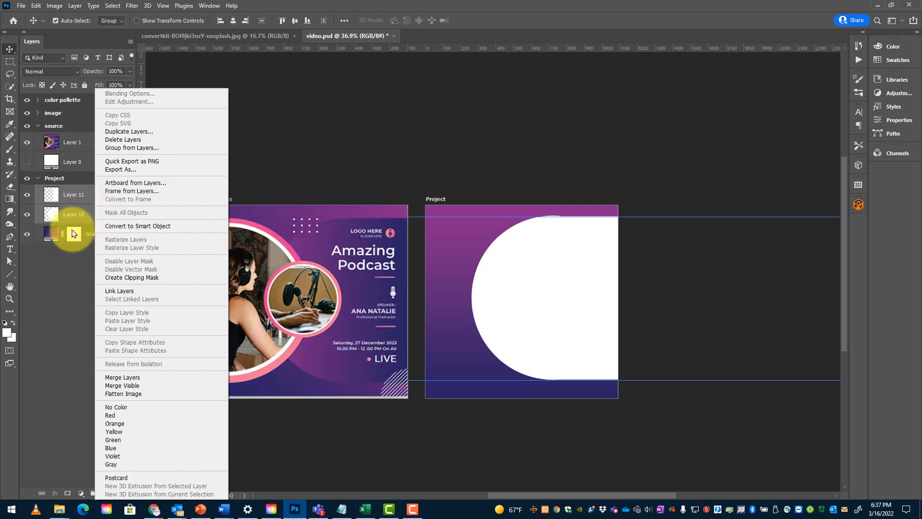
pyautogui.click(134, 382)
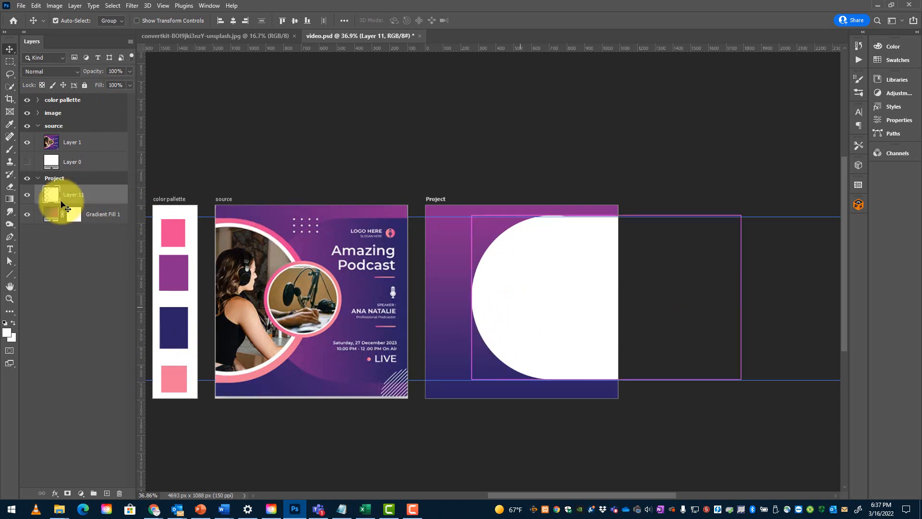
# - Fill the merged shape with a horizontal gradient from purple at its curved side to dark blue at the artboard's edge, and deselect
pyautogui.keyDown('ctrl'); pyautogui.click(47, 198); pyautogui.keyUp('ctrl')
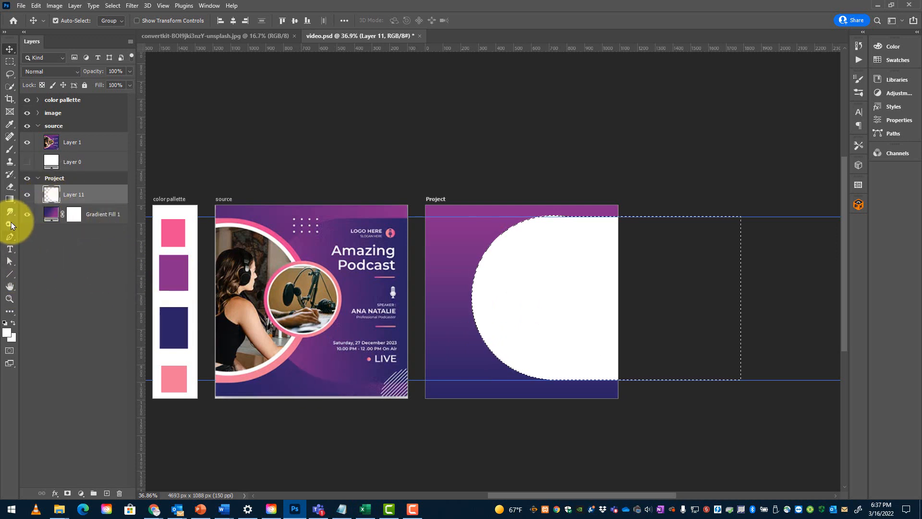
pyautogui.click(9, 199)
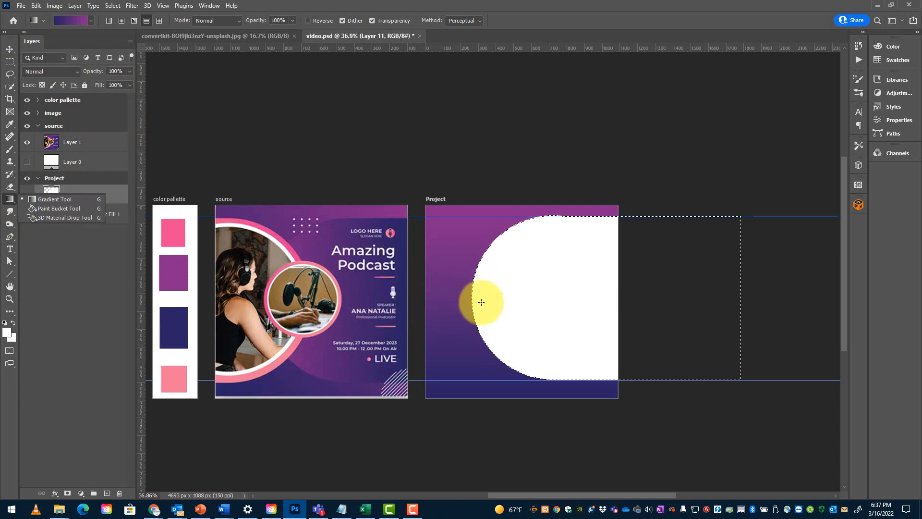
pyautogui.moveTo(452, 301); pyautogui.dragTo(580, 301)
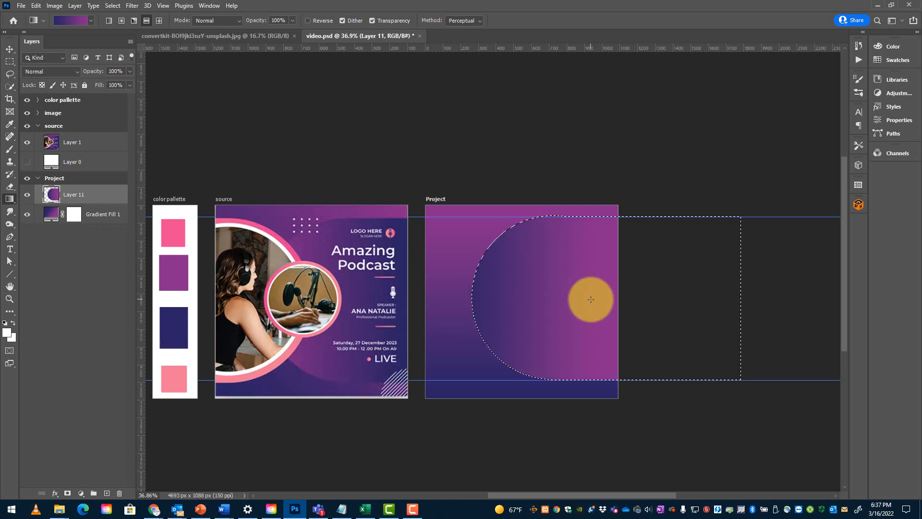
pyautogui.moveTo(500, 304); pyautogui.dragTo(434, 302)
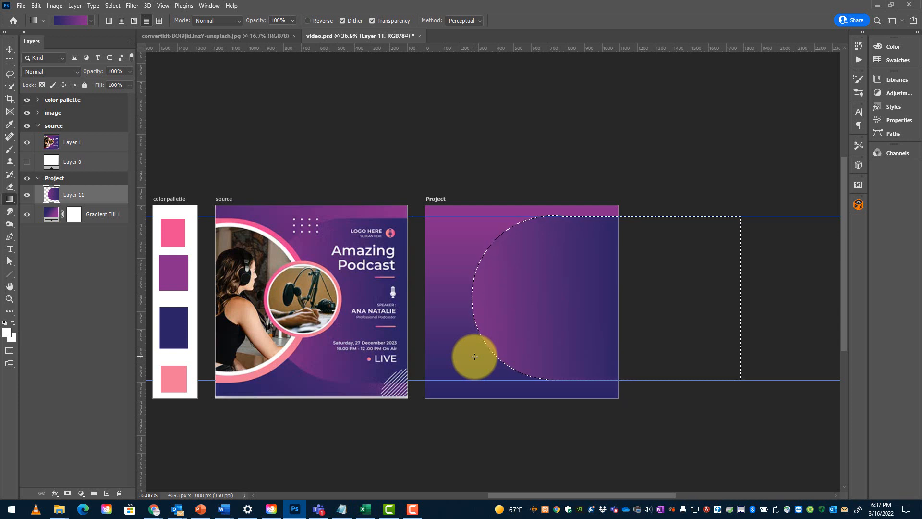
pyautogui.hotkey('ctrl', 'd')
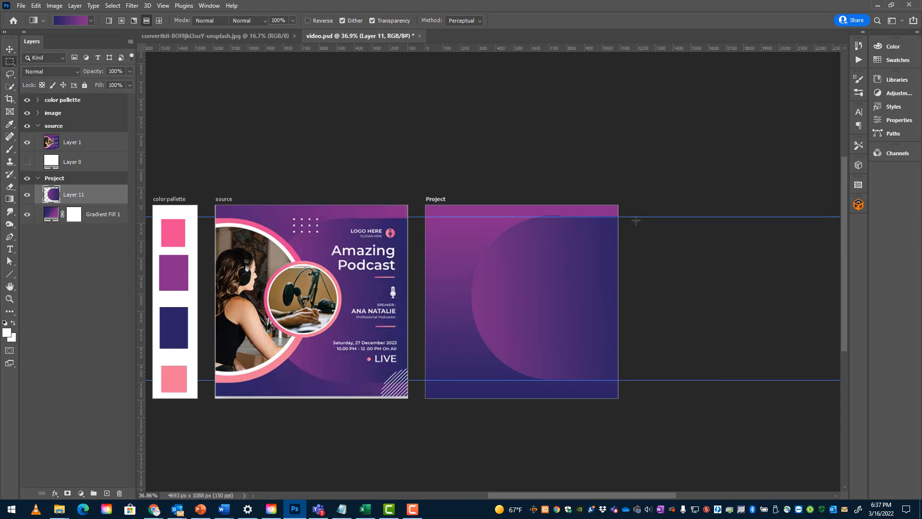
# - Delete the part of the gradient shape above the upper guide, and add a new layer at the top of the Project artboard
pyautogui.click(10, 62)
pyautogui.moveTo(509, 205); pyautogui.dragTo(689, 216)
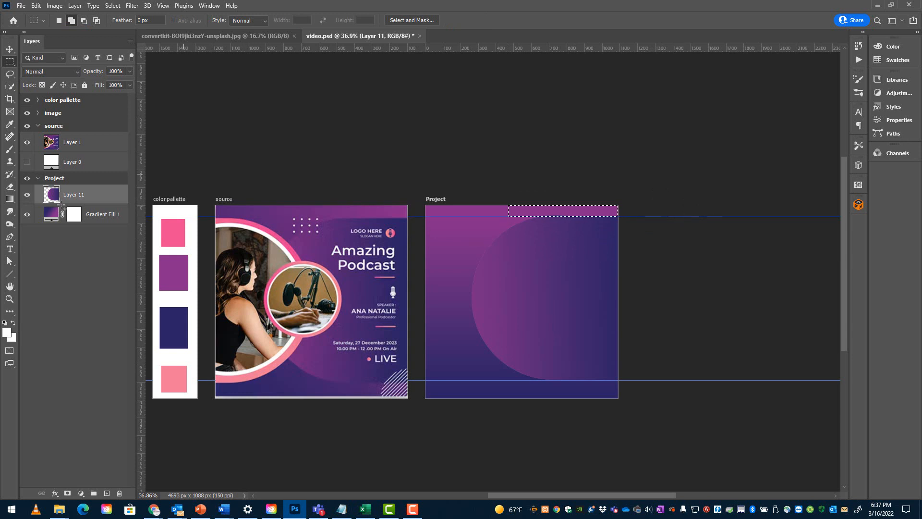
pyautogui.hotkey('ctrl', 'd')
pyautogui.click(90, 178)
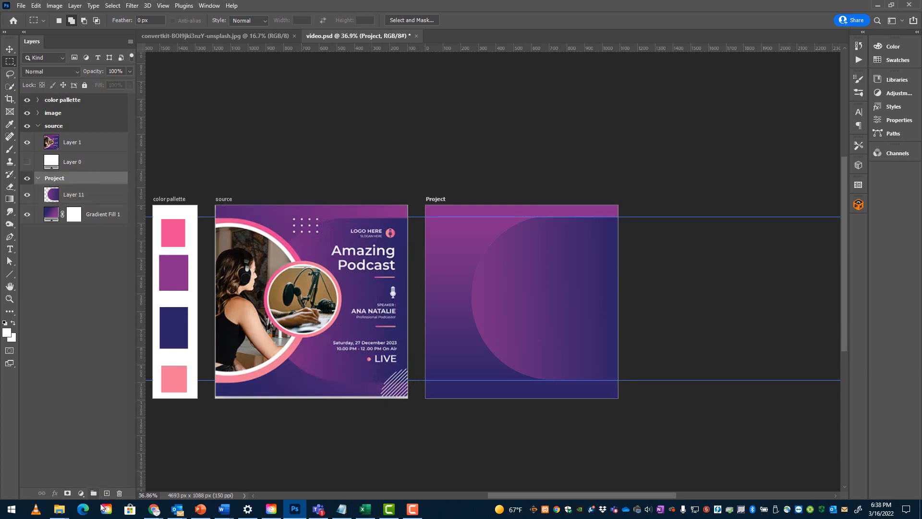
pyautogui.click(107, 494)
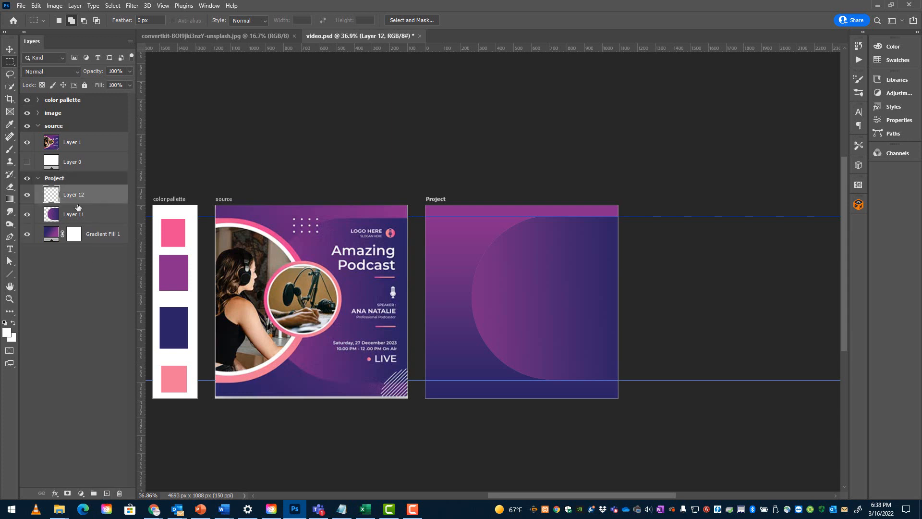
pyautogui.rightClick(16, 61)
pyautogui.click(72, 72)
pyautogui.moveTo(528, 373); pyautogui.dragTo(631, 461)
pyautogui.press('g')
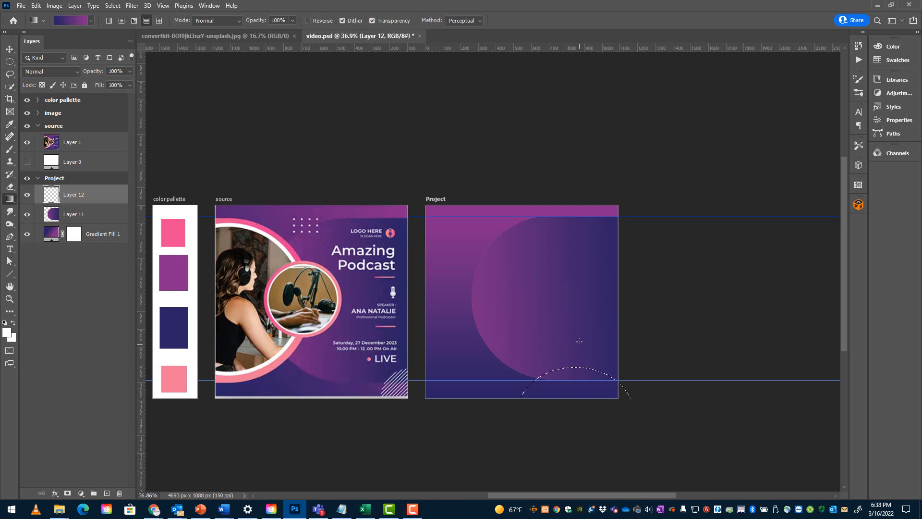
pyautogui.moveTo(579, 341); pyautogui.dragTo(579, 433)
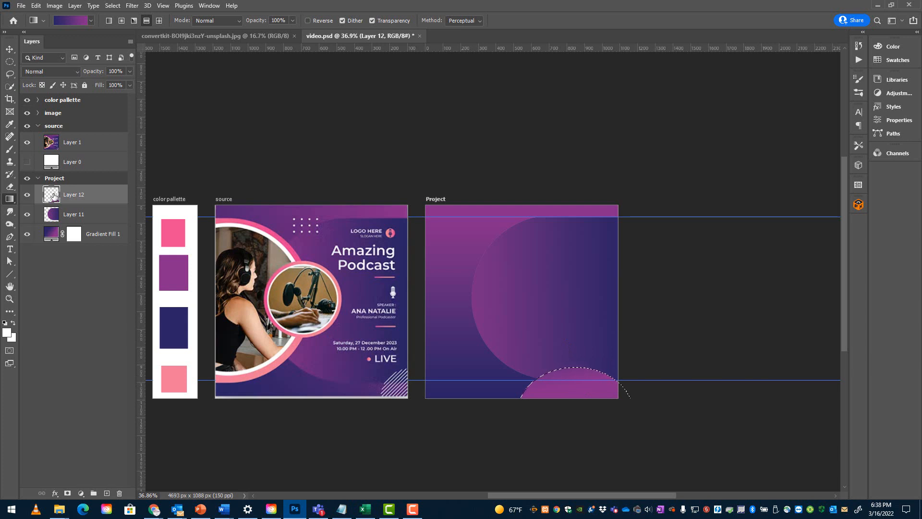
pyautogui.hotkey('ctrl', 'z')
pyautogui.hotkey('ctrl', 'z')
pyautogui.hotkey('ctrl', 'z')
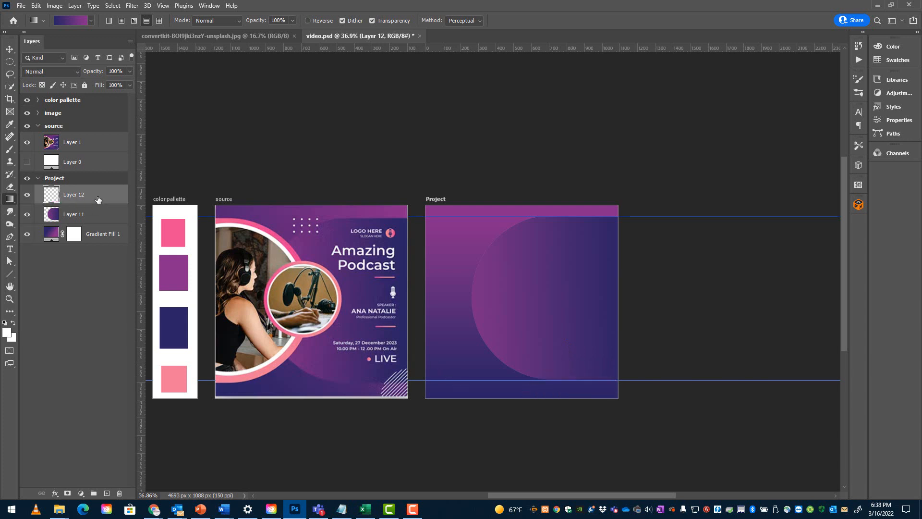
pyautogui.moveTo(562, 341); pyautogui.dragTo(575, 370)
pyautogui.press('Escape')
# - Select a circle about two-thirds of the artboard's width, resting on the lower guide, and ready the Gradient tool
pyautogui.click(9, 62)
pyautogui.moveTo(458, 252); pyautogui.dragTo(587, 380)
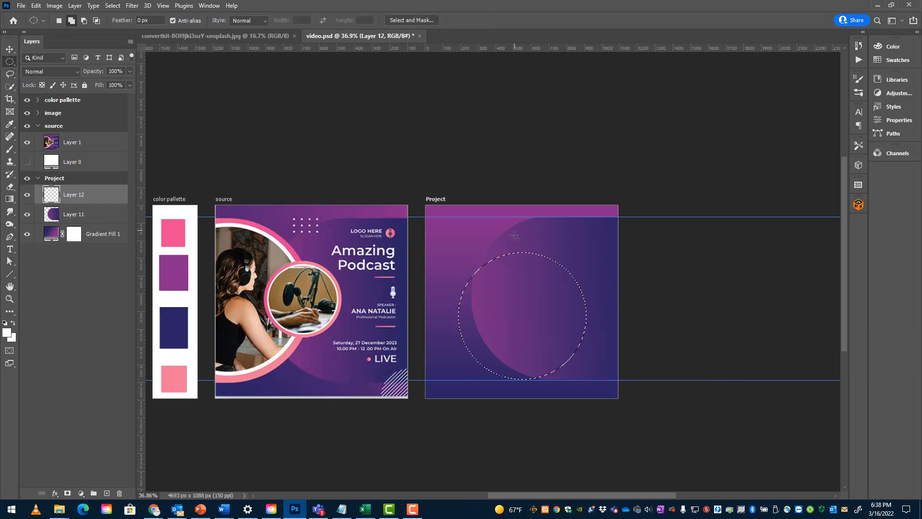
pyautogui.click(10, 199)
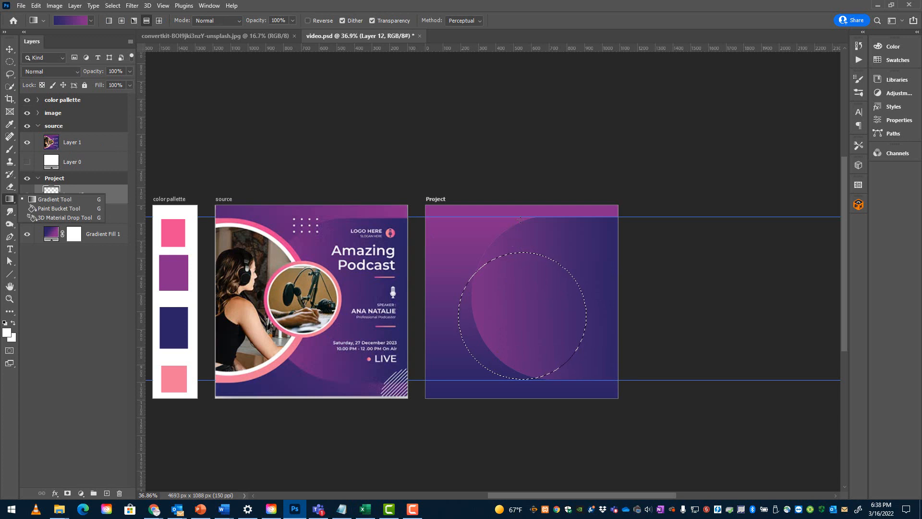
pyautogui.moveTo(522, 207); pyautogui.dragTo(520, 345)
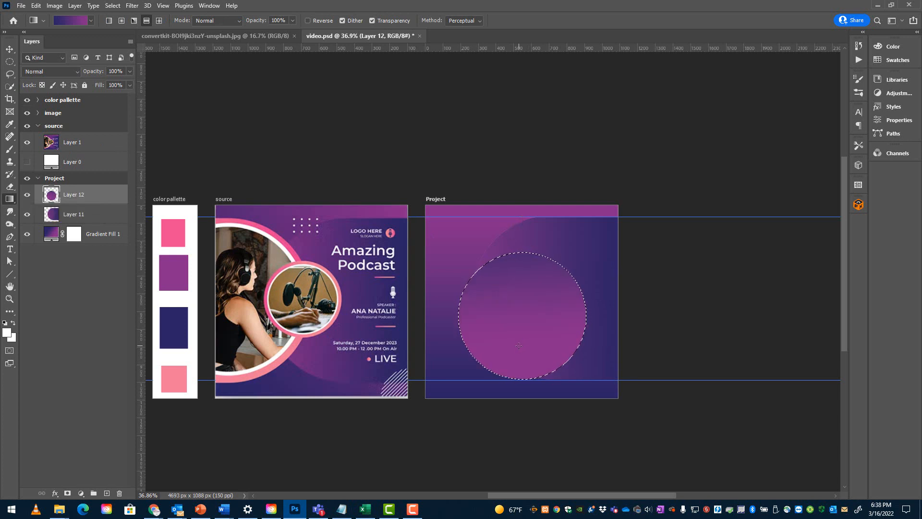
pyautogui.hotkey('ctrl', 'z')
pyautogui.moveTo(516, 444); pyautogui.dragTo(519, 155)
pyautogui.hotkey('ctrl', 'z')
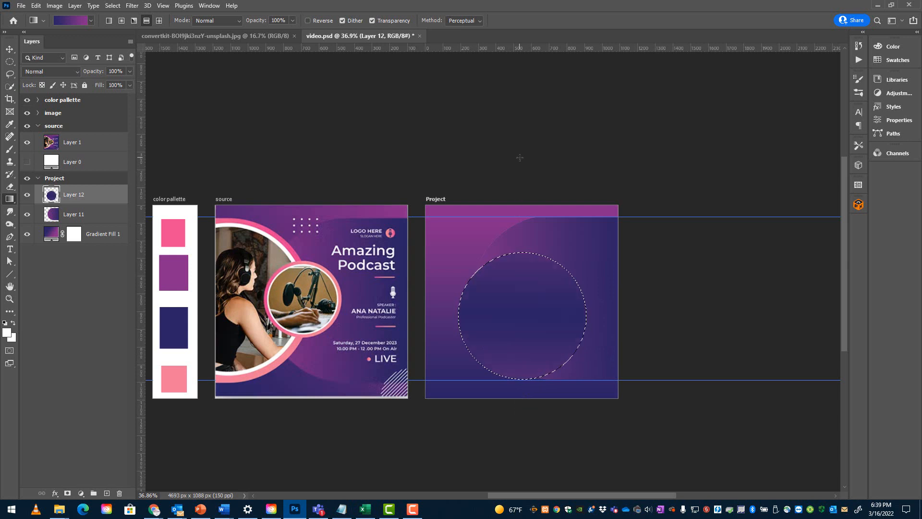
pyautogui.hotkey('ctrl', 'z')
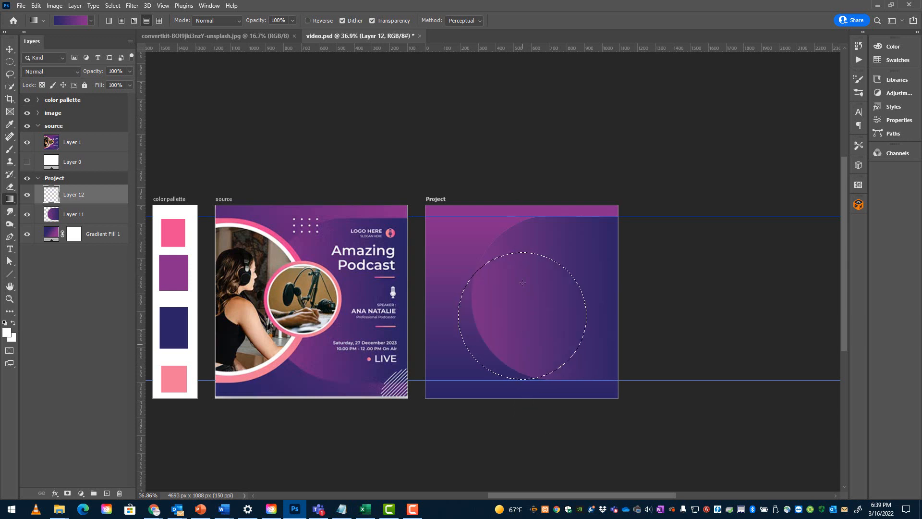
# - Fill the circle with a vertical gradient from dark blue below to purple above, deselect, and place its layer beneath the rounded shape
pyautogui.moveTo(520, 349); pyautogui.dragTo(528, 232)
pyautogui.hotkey('ctrl', 'd')
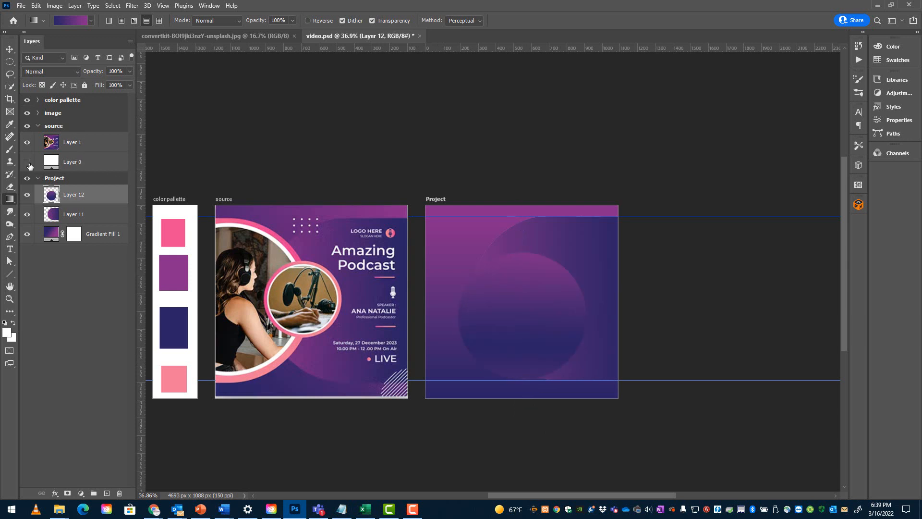
pyautogui.moveTo(91, 194); pyautogui.dragTo(105, 220)
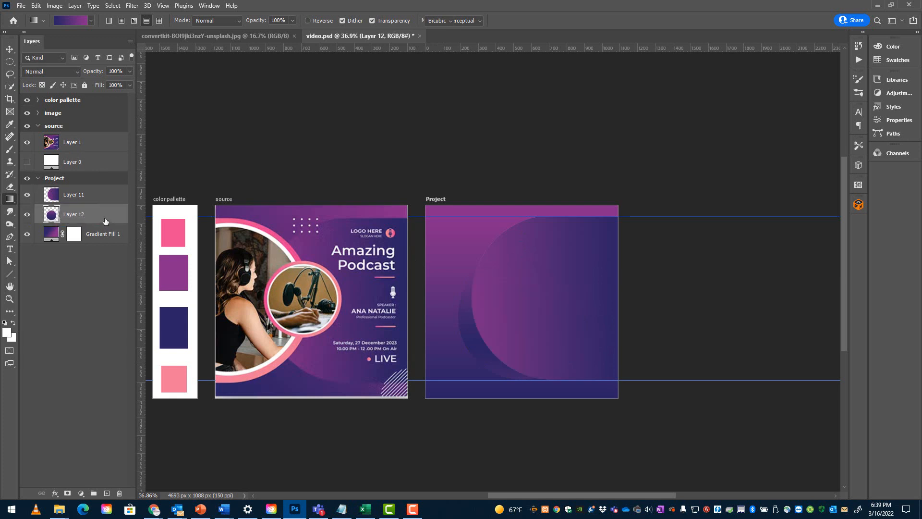
# - Move the gradient circle over the Project artboard's lower edge near its right corner, centered at X 933, Y 1200 px, and reduce its layer opacity to 50%
pyautogui.hotkey('ctrl', 't')
pyautogui.moveTo(532, 342); pyautogui.dragTo(601, 450)
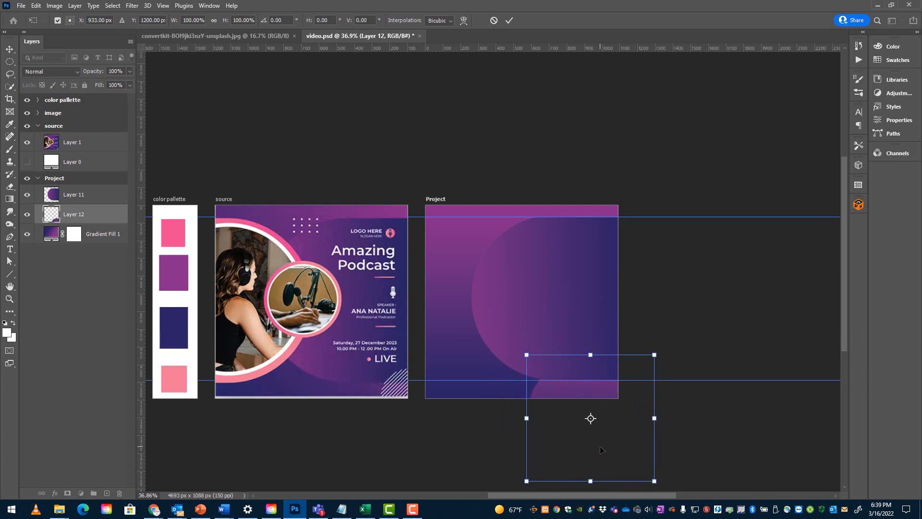
pyautogui.press('Return')
pyautogui.press('g')
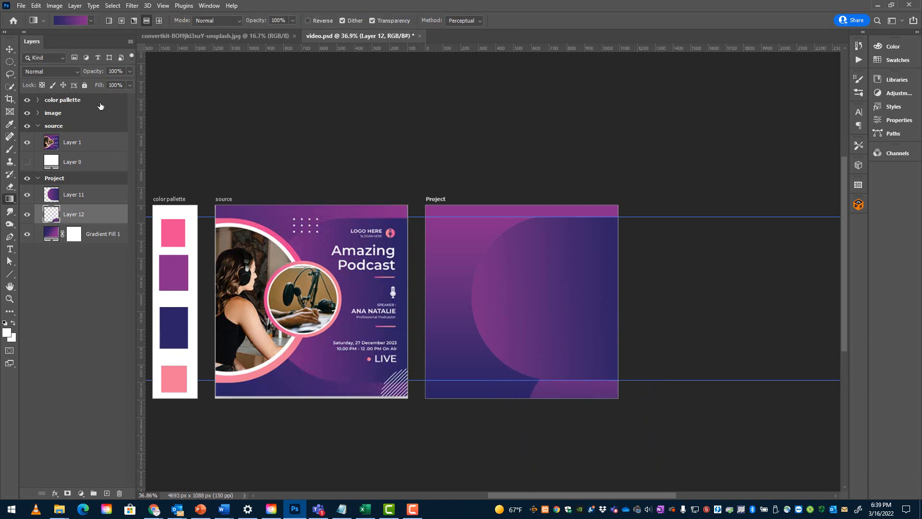
pyautogui.moveTo(99, 73); pyautogui.dragTo(78, 71)
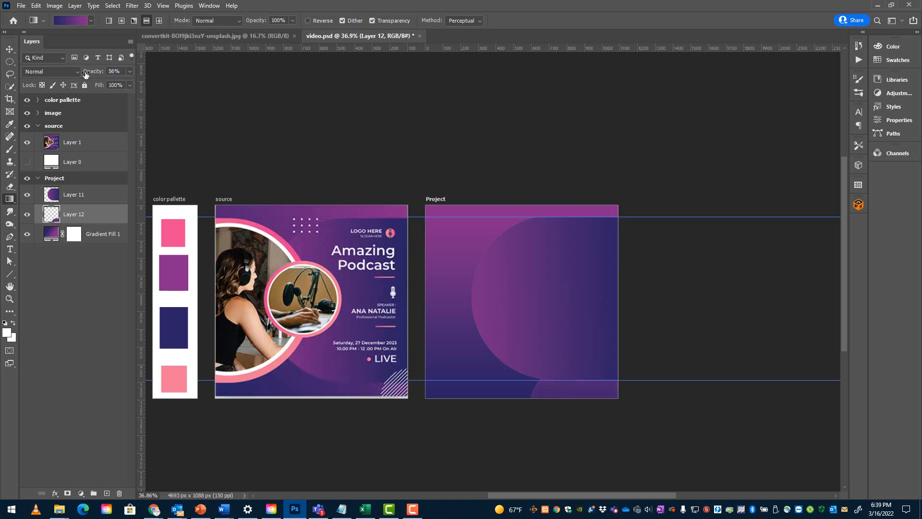
# - Add a layer mask to the lower circle's layer and fade the circle with a short, nearly vertical gradient on the mask
pyautogui.click(98, 220)
pyautogui.click(68, 493)
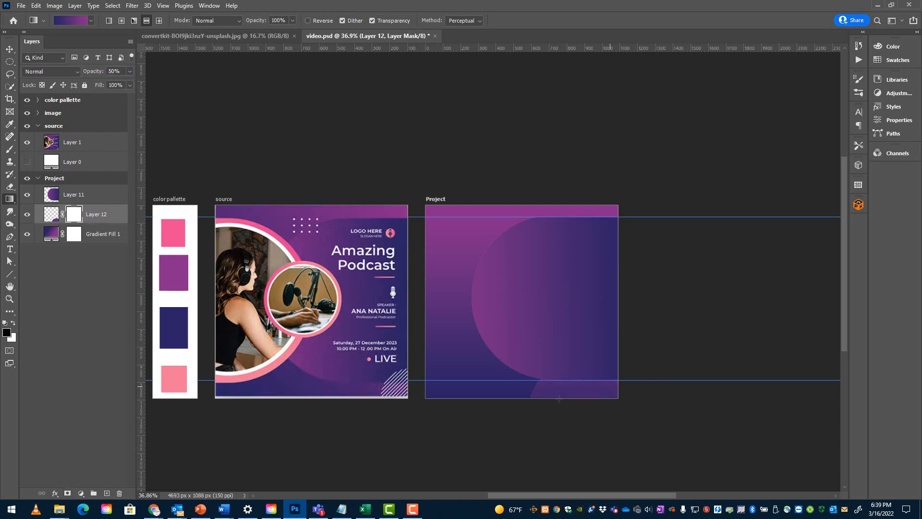
pyautogui.moveTo(601, 432); pyautogui.dragTo(595, 393)
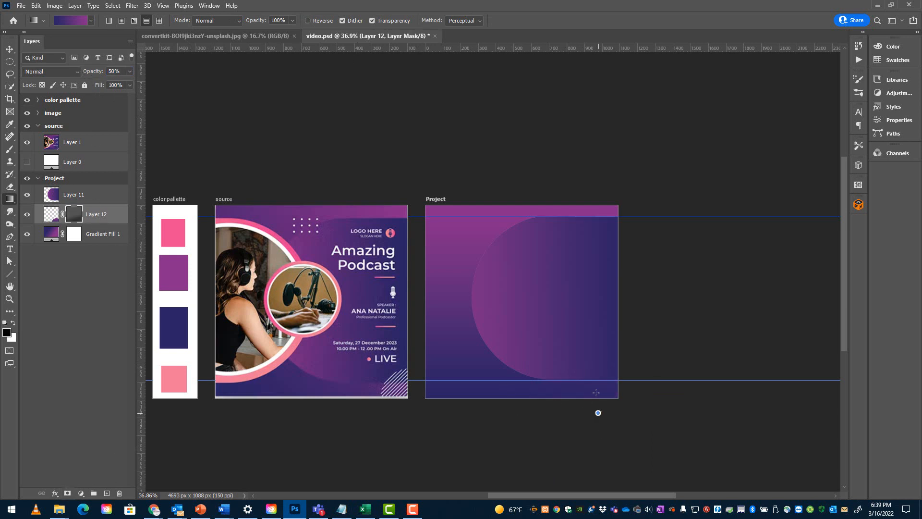
# - Redraw the fade on the lower circle's layer mask with a longer, nearly vertical gradient extending below the Project artboard
pyautogui.moveTo(575, 317); pyautogui.dragTo(588, 444)
pyautogui.click(119, 493)
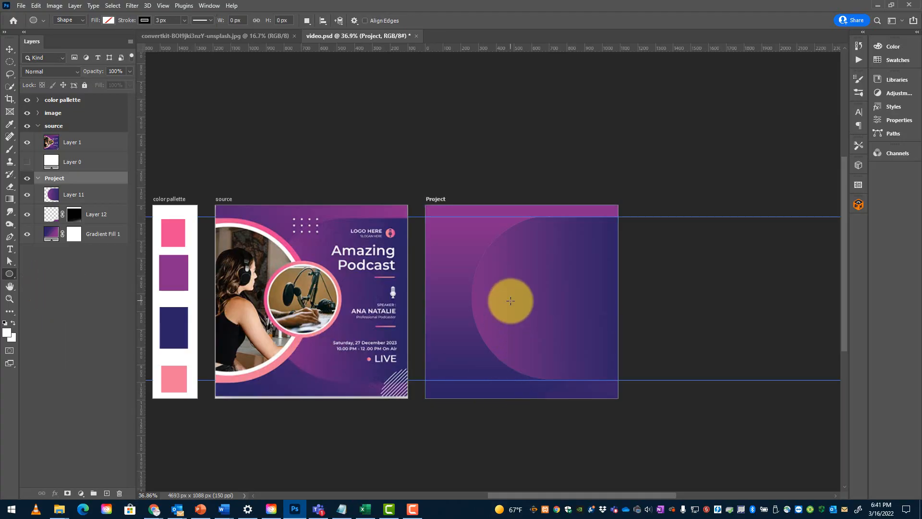
# - Create a 150 × 150 px ellipse from its center on the Project artboard and enlarge it proportionally to about 922 px, spanning both guides
pyautogui.click(511, 300)
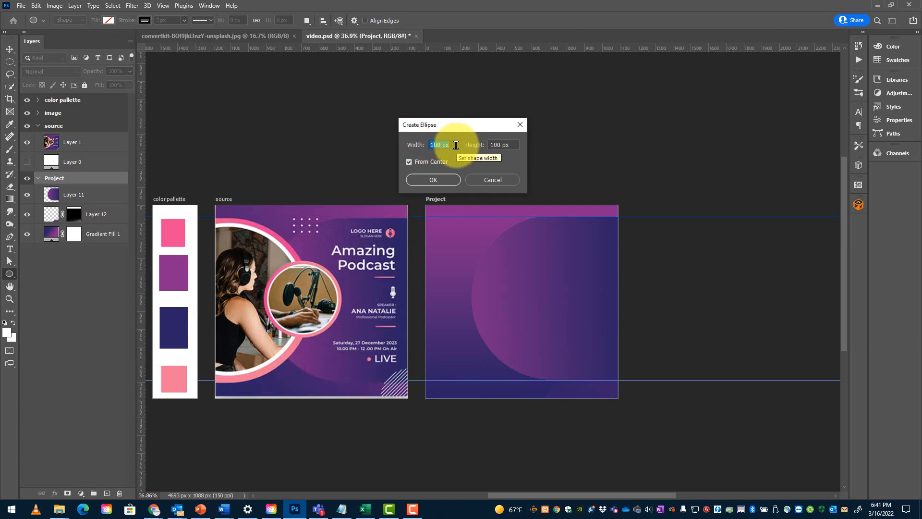
pyautogui.write('150')
pyautogui.press('Tab')
pyautogui.write('150')
pyautogui.press('Return')
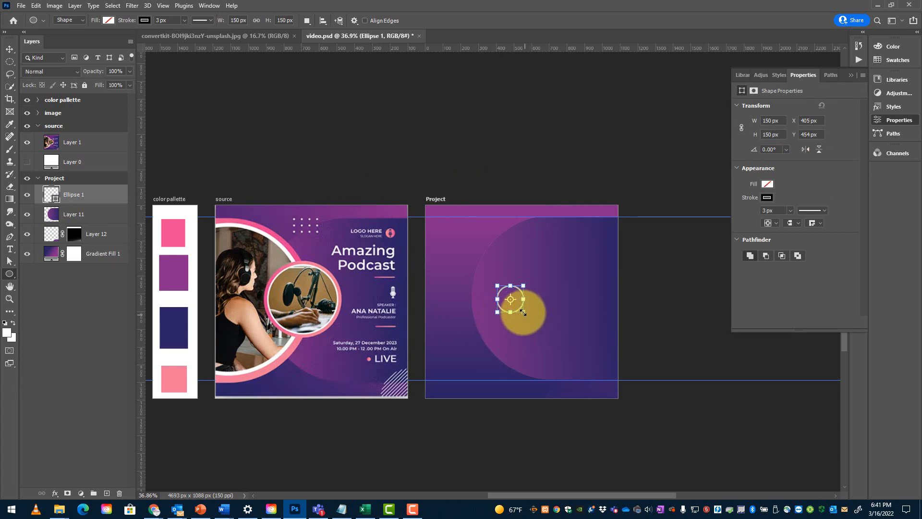
pyautogui.moveTo(533, 329); pyautogui.dragTo(591, 383)
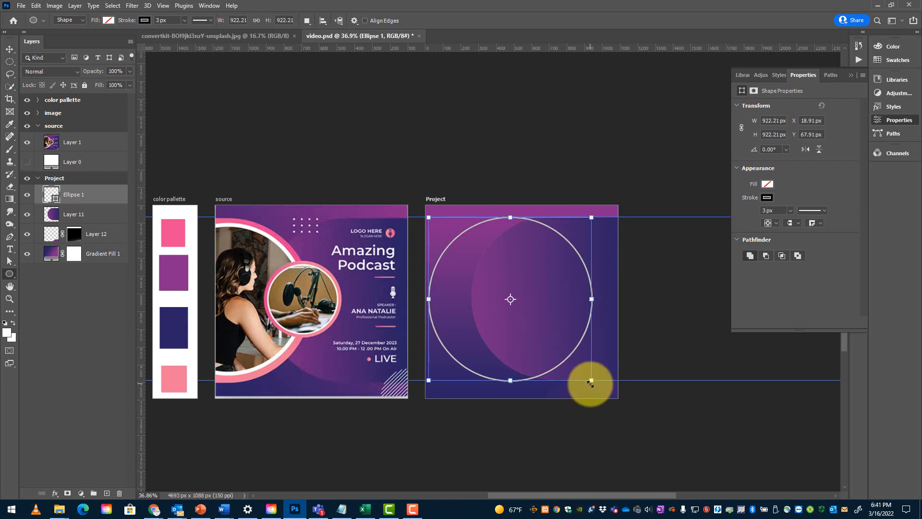
# - Give the new circle a gradient fill and set its starting color stop to the hot pink from the color palette artboard
pyautogui.click(767, 184)
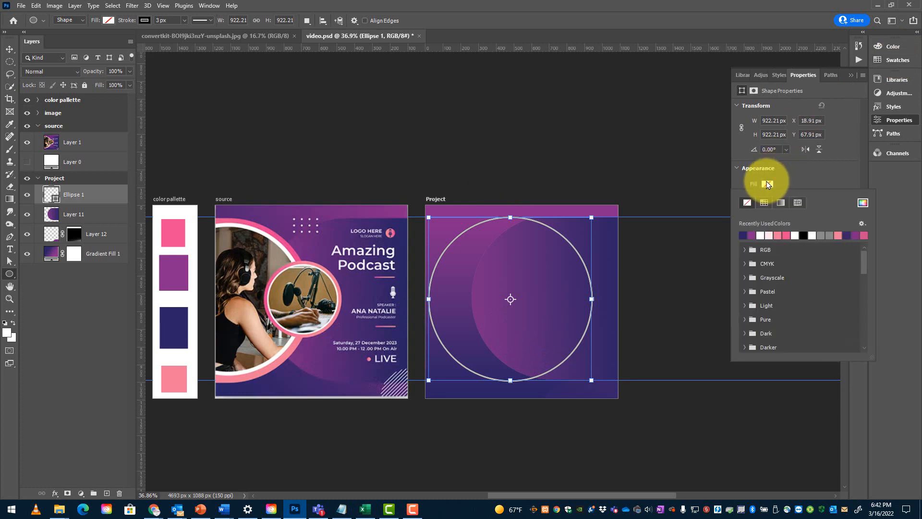
pyautogui.click(780, 202)
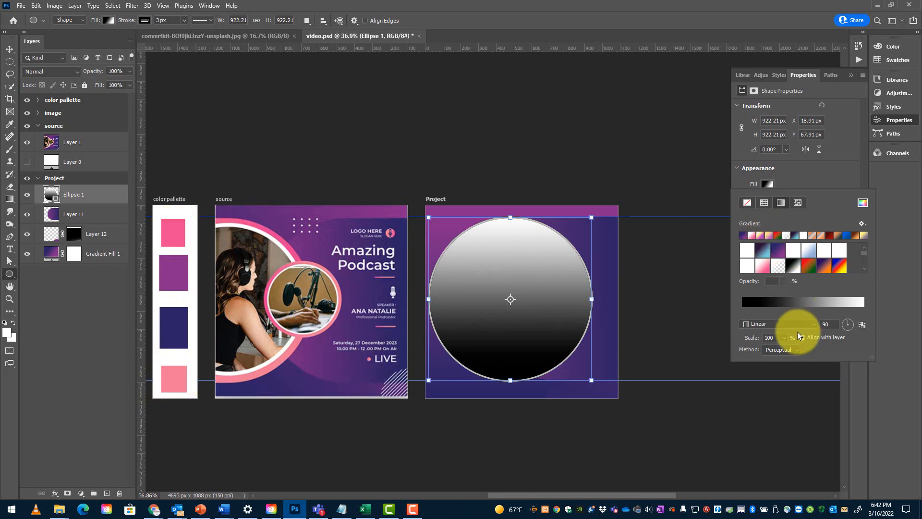
pyautogui.click(775, 300)
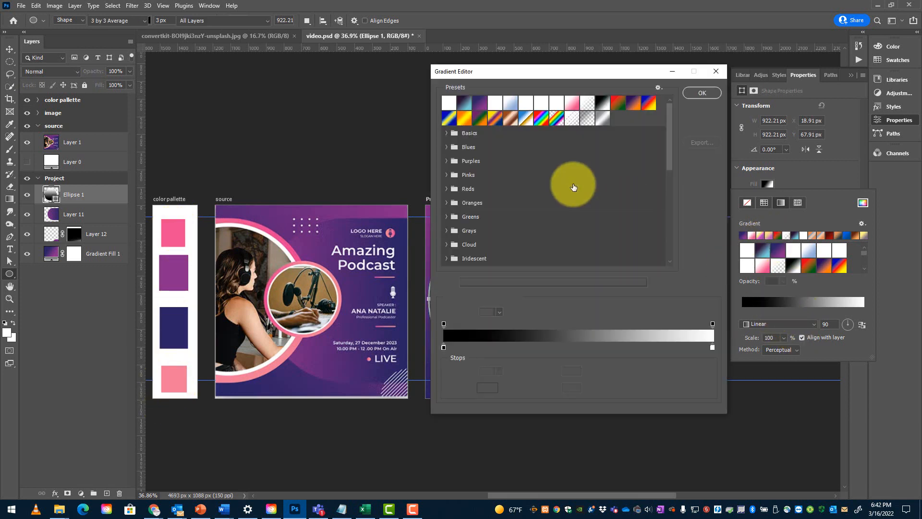
pyautogui.click(443, 351)
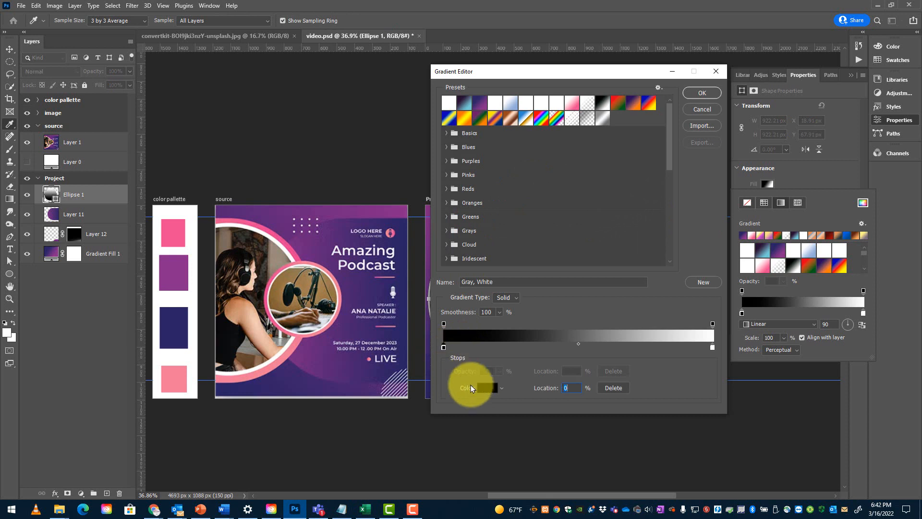
pyautogui.click(483, 388)
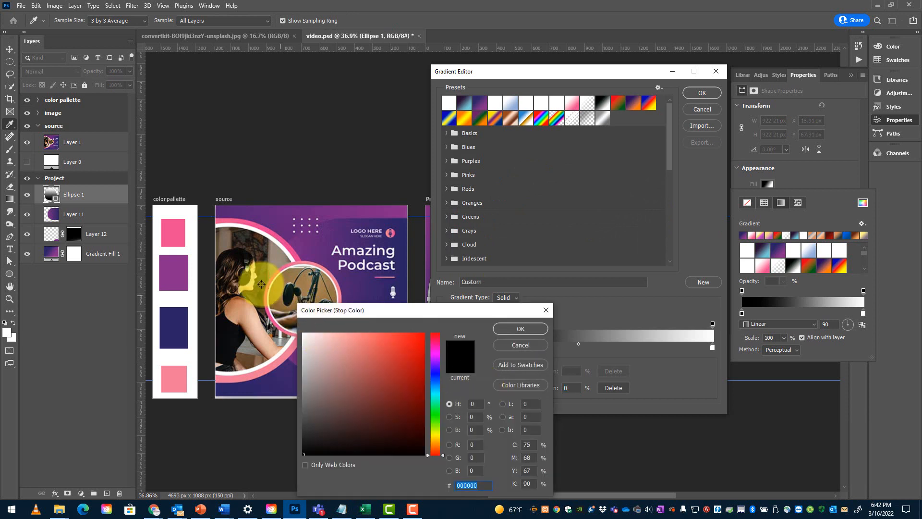
pyautogui.click(172, 234)
pyautogui.click(546, 330)
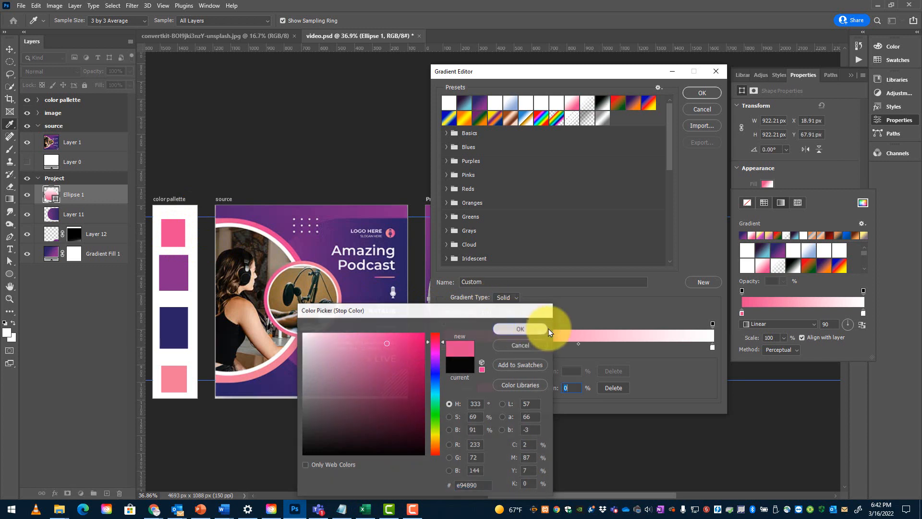
# - Set the gradient's end color stop to the salmon pink from the color palette artboard and accept the gradient
pyautogui.click(712, 347)
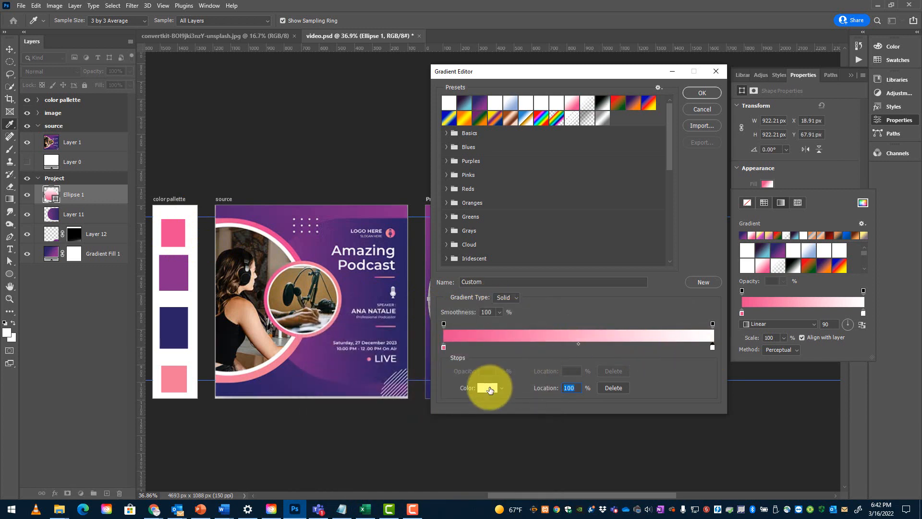
pyautogui.click(490, 388)
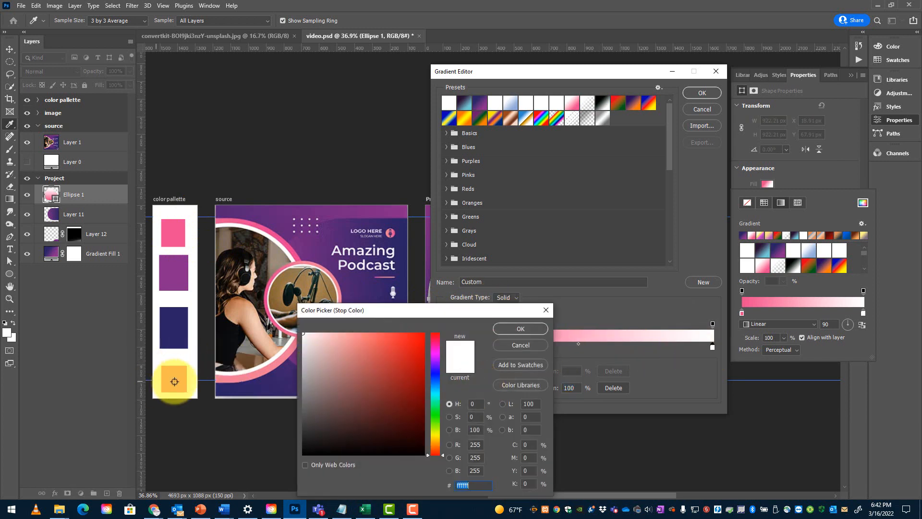
pyautogui.click(174, 382)
pyautogui.click(528, 332)
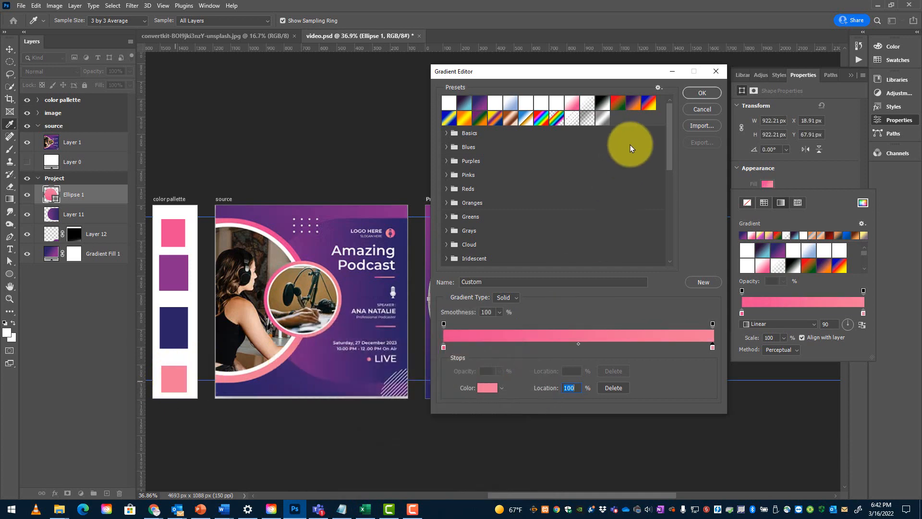
pyautogui.click(702, 93)
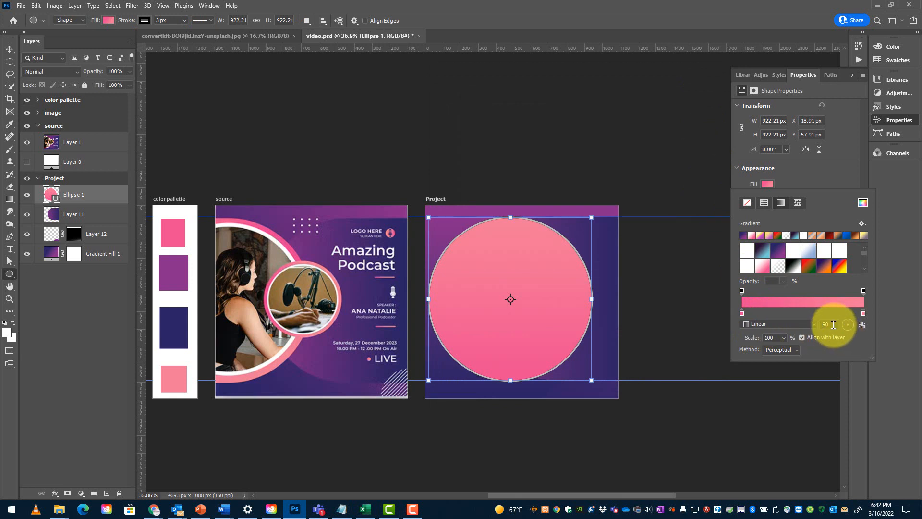
# - Set the circle's gradient angle to -90 degrees and switch to the Move tool
pyautogui.click(833, 325)
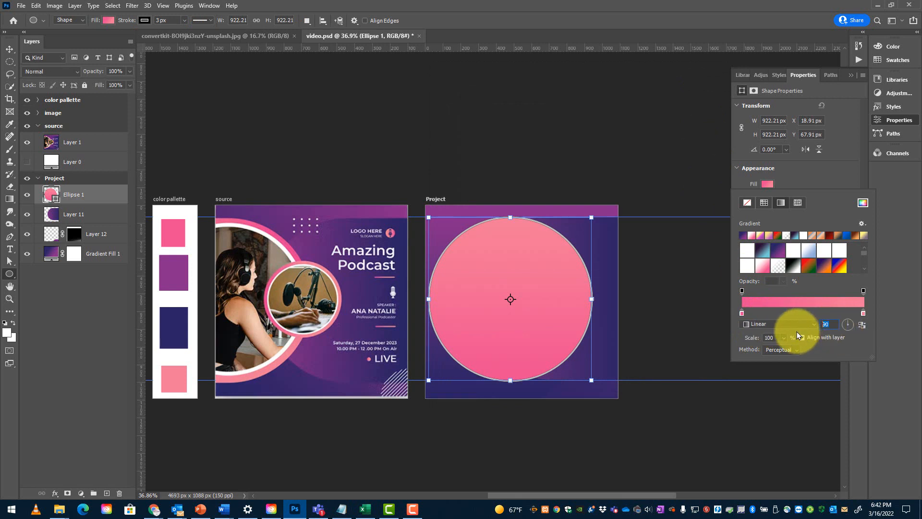
pyautogui.write('-90')
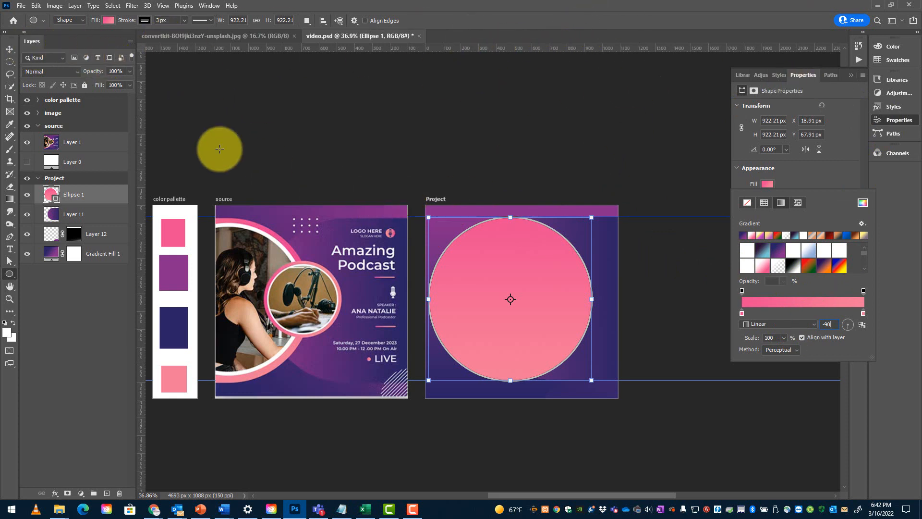
pyautogui.click(10, 50)
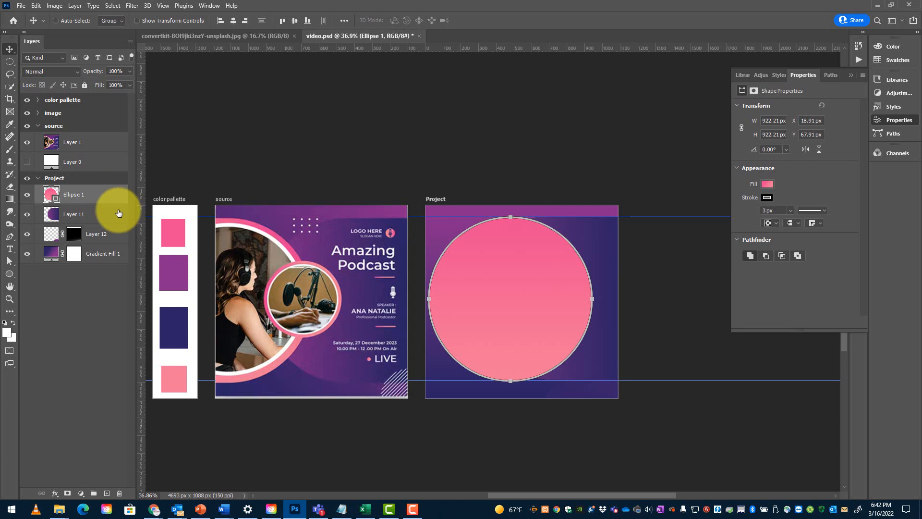
# - Duplicate the pink circle's layer, naming the original LARGE BACK and the copy LRG WHITE BORDER
pyautogui.hotkey('ctrl', 'j')
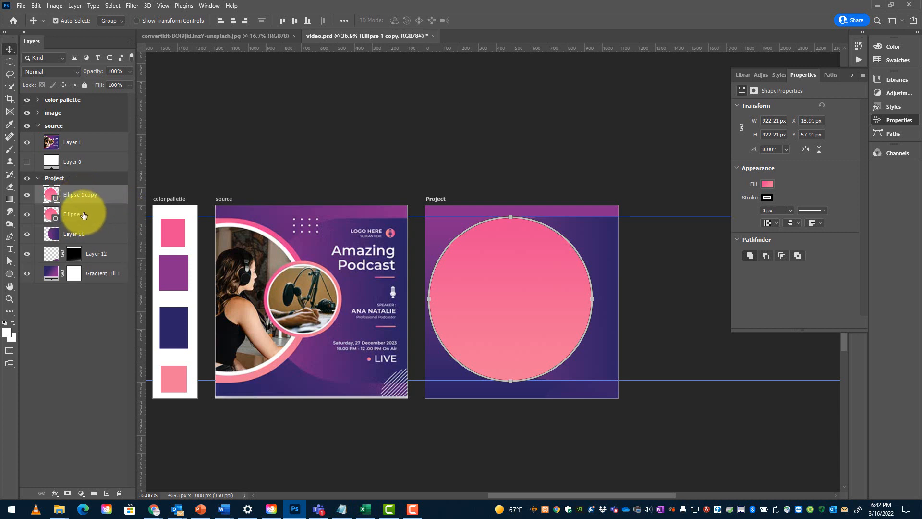
pyautogui.doubleClick(83, 215)
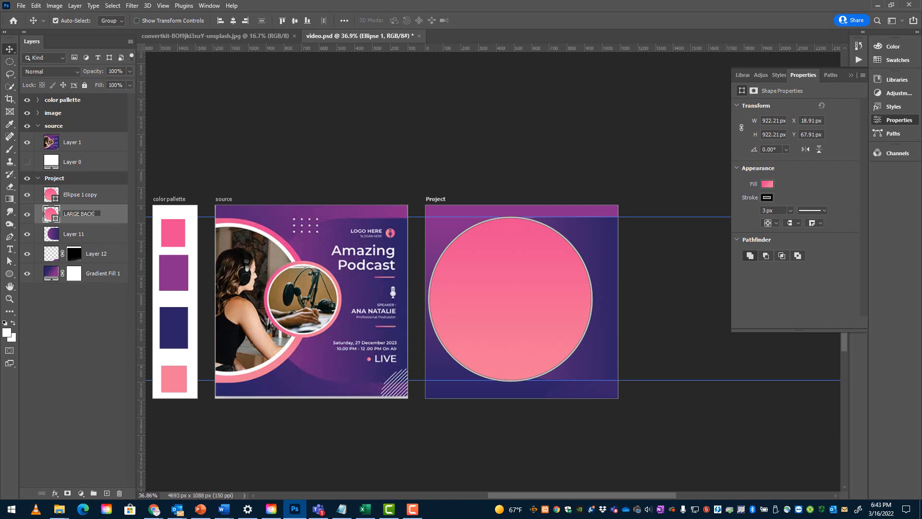
pyautogui.press('Return')
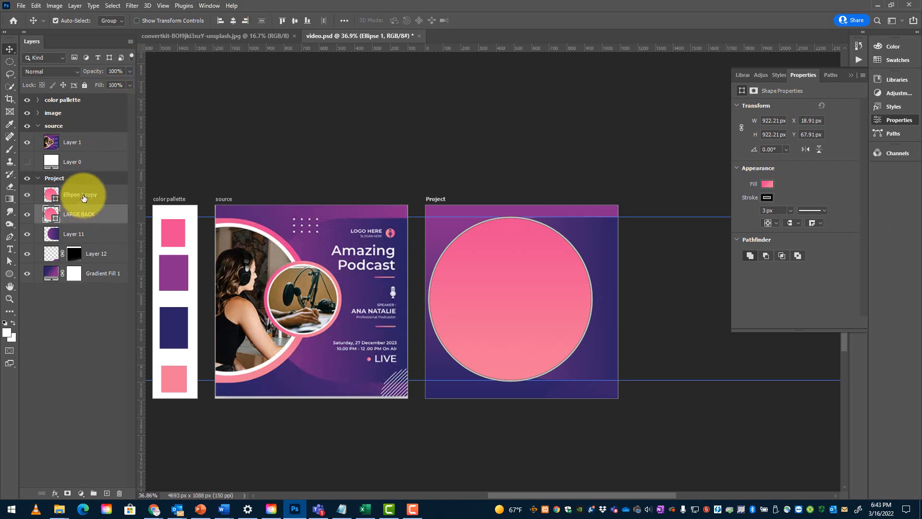
pyautogui.doubleClick(83, 195)
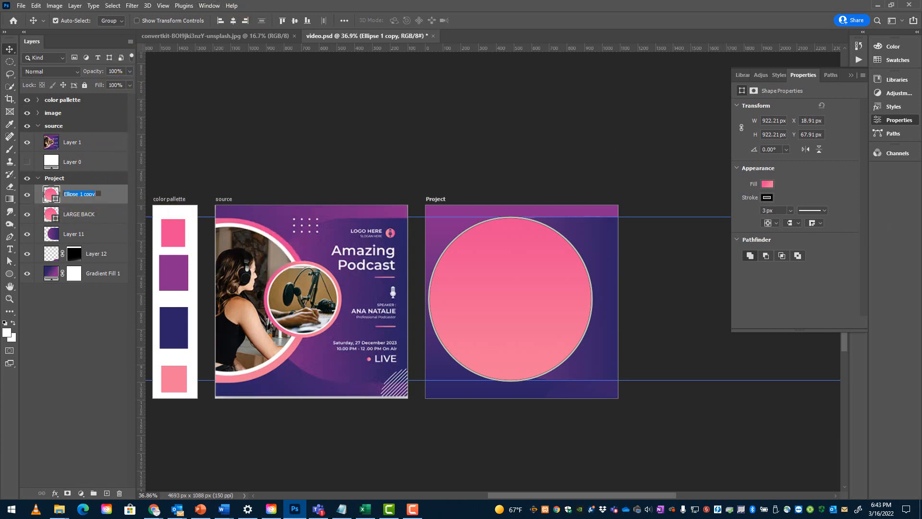
pyautogui.write('LRG WHITE BORDER')
pyautogui.press('Return')
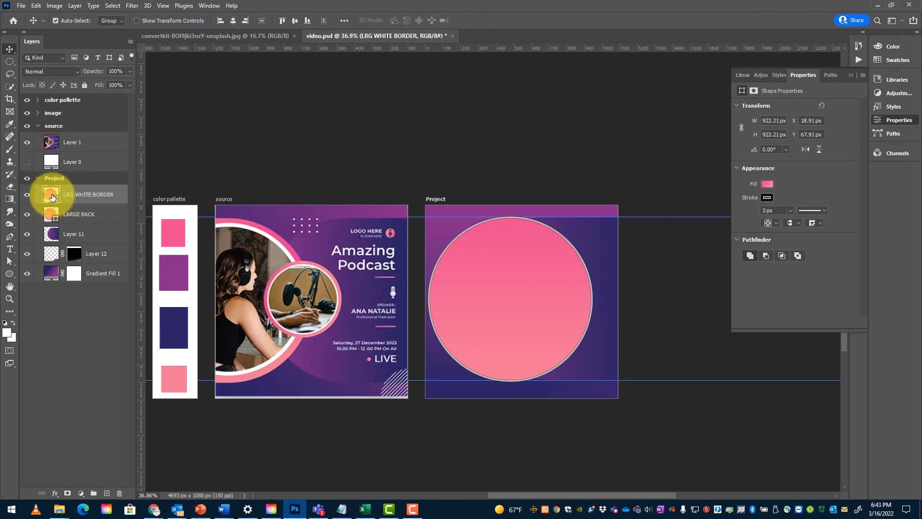
# - Remove the stroke from the LRG WHITE BORDER circle and change its fill to white
pyautogui.click(767, 197)
pyautogui.click(768, 183)
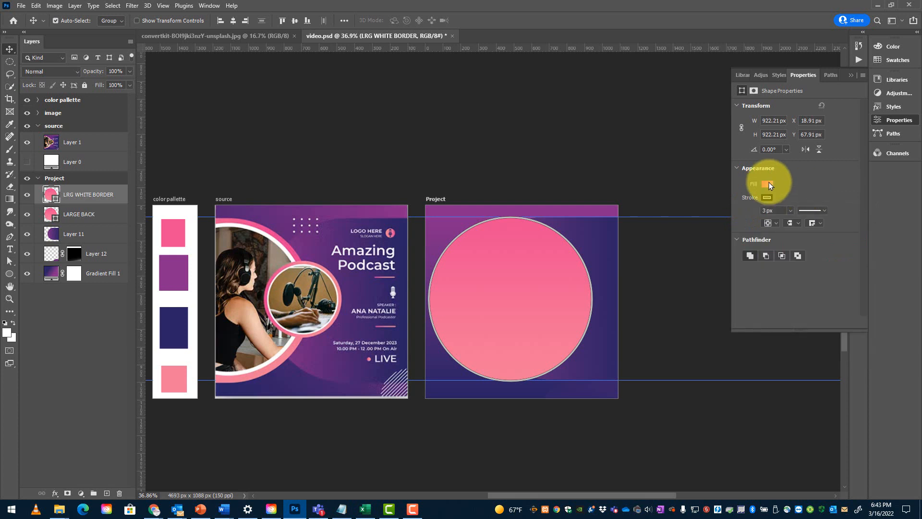
pyautogui.click(767, 183)
pyautogui.click(746, 250)
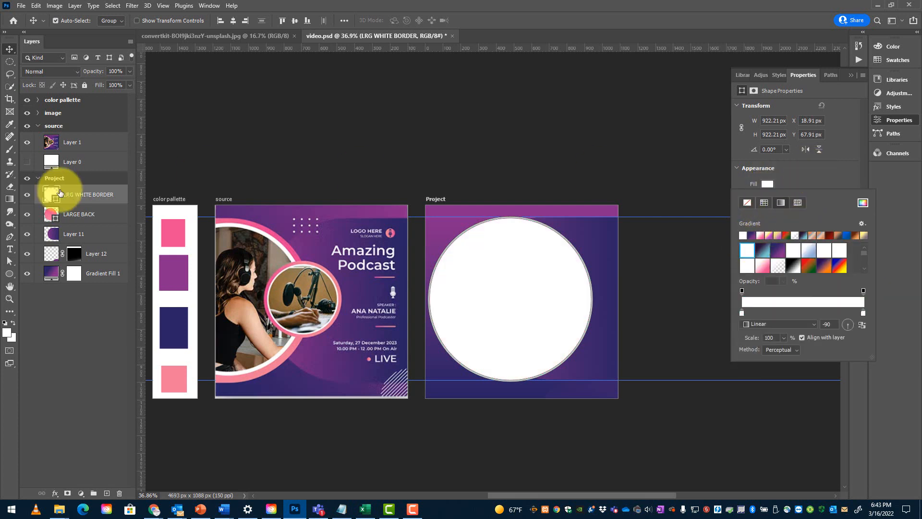
# - Select the LARGE BACK circle's layer and set its stroke to none
pyautogui.click(56, 213)
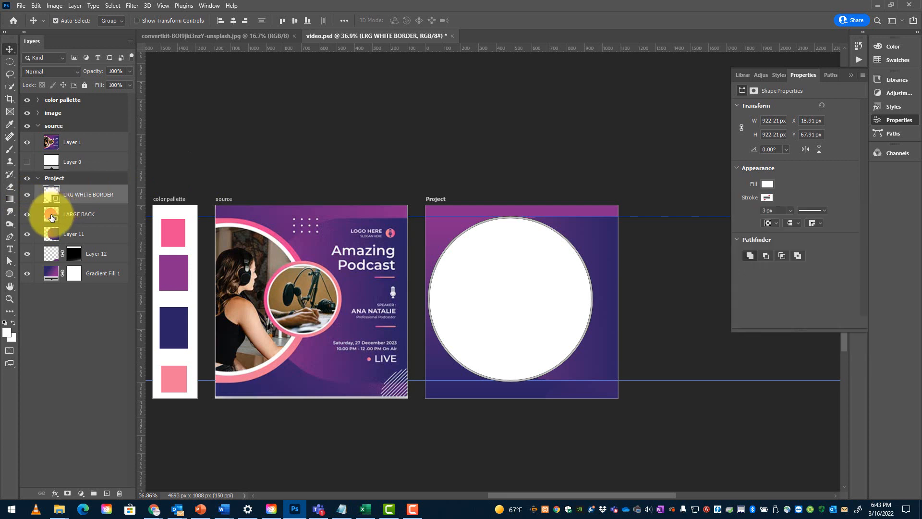
pyautogui.click(56, 213)
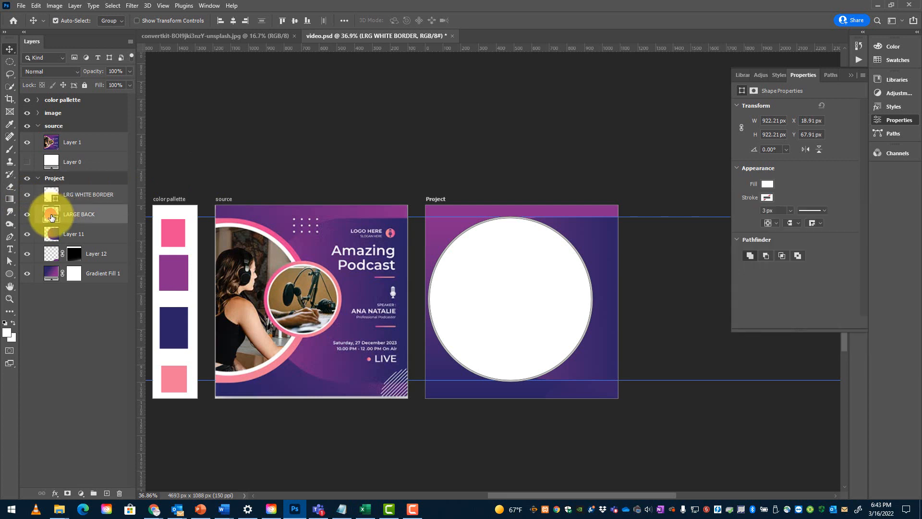
pyautogui.click(767, 197)
pyautogui.click(808, 179)
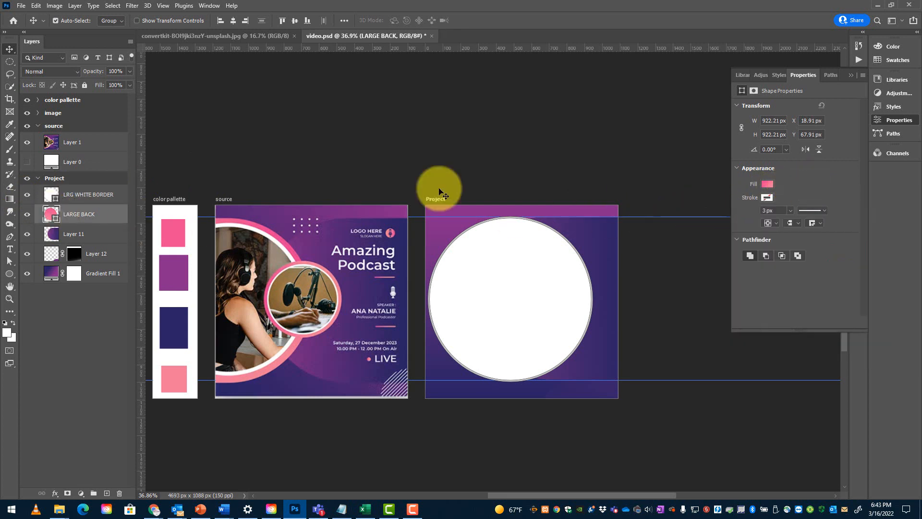
# - Free-transform the LRG WHITE BORDER circle, scaling its width and height to 97%
pyautogui.click(54, 200)
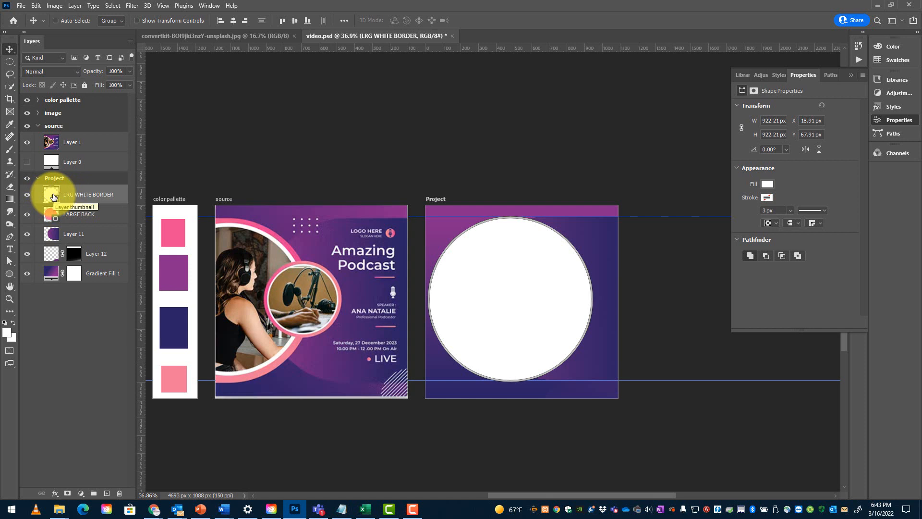
pyautogui.hotkey('ctrl', 't')
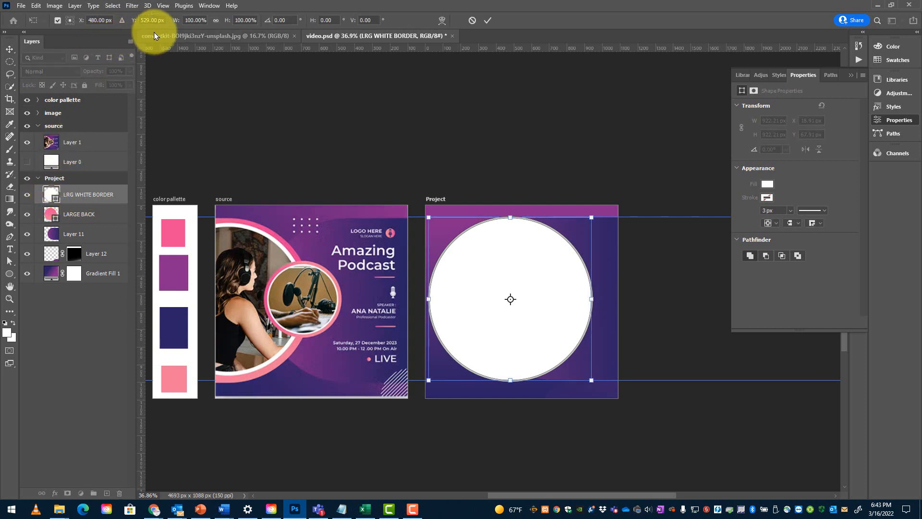
pyautogui.click(184, 20)
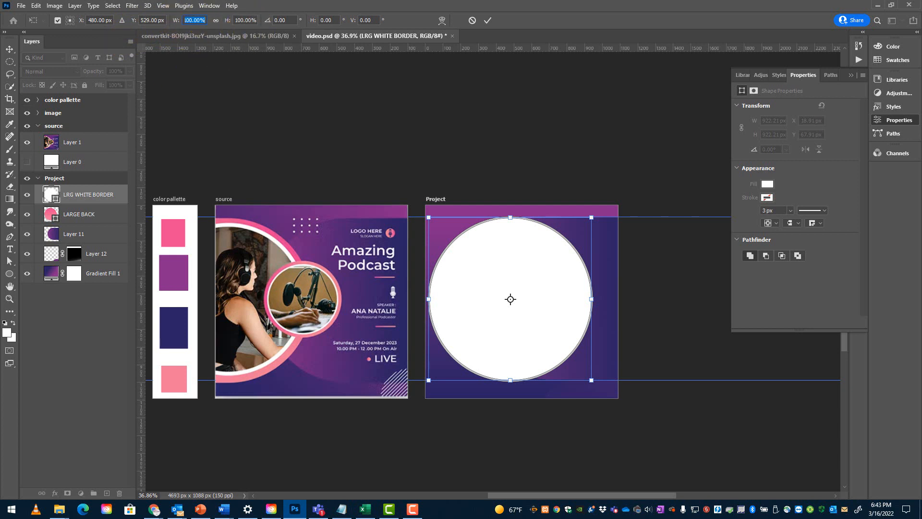
pyautogui.write('97')
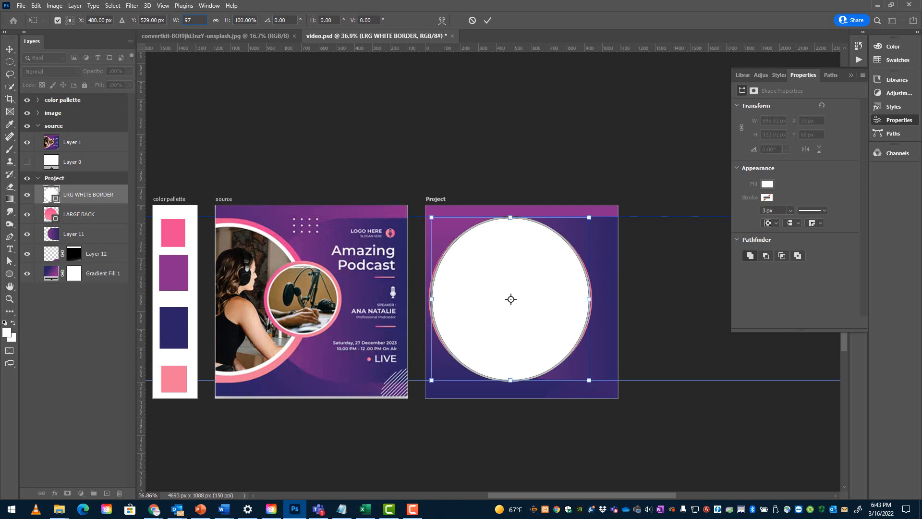
pyautogui.press('Tab')
pyautogui.write('97')
pyautogui.press('Tab')
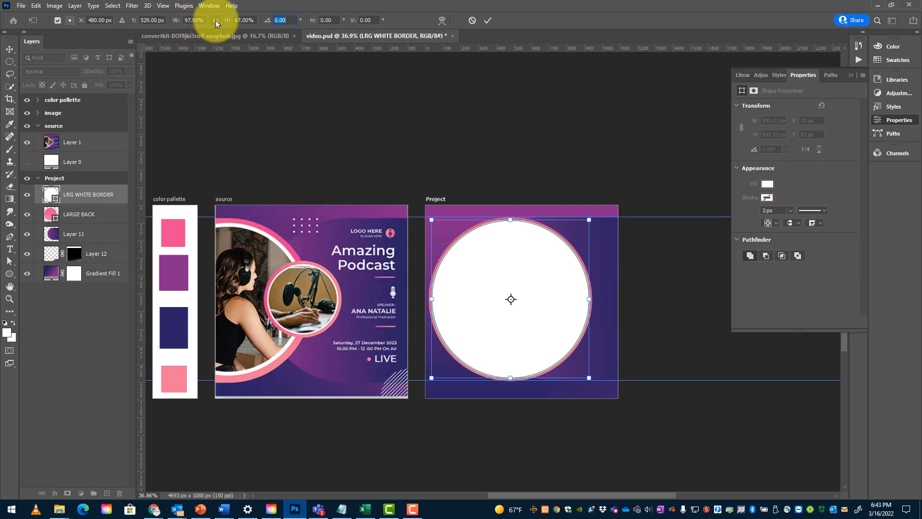
# - Reduce the LRG WHITE BORDER circle's scale to 92% in width and height and apply the transform
pyautogui.click(197, 20)
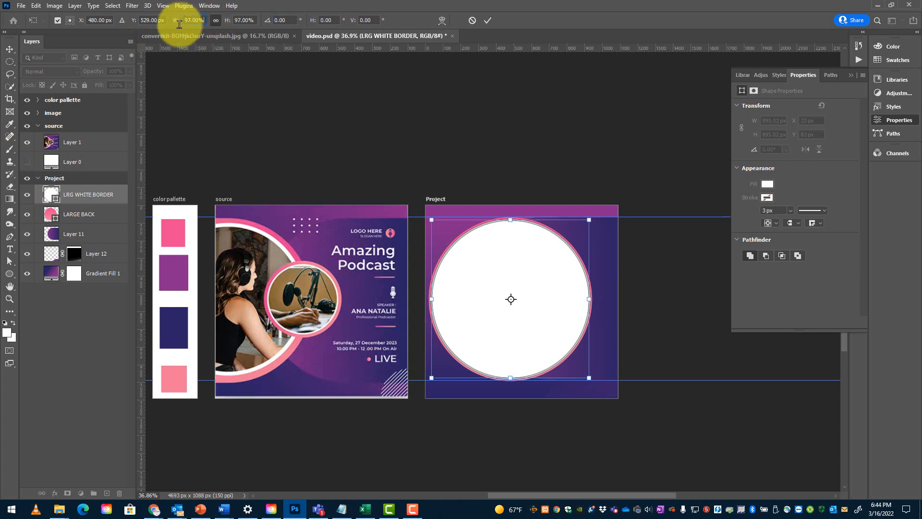
pyautogui.write('95')
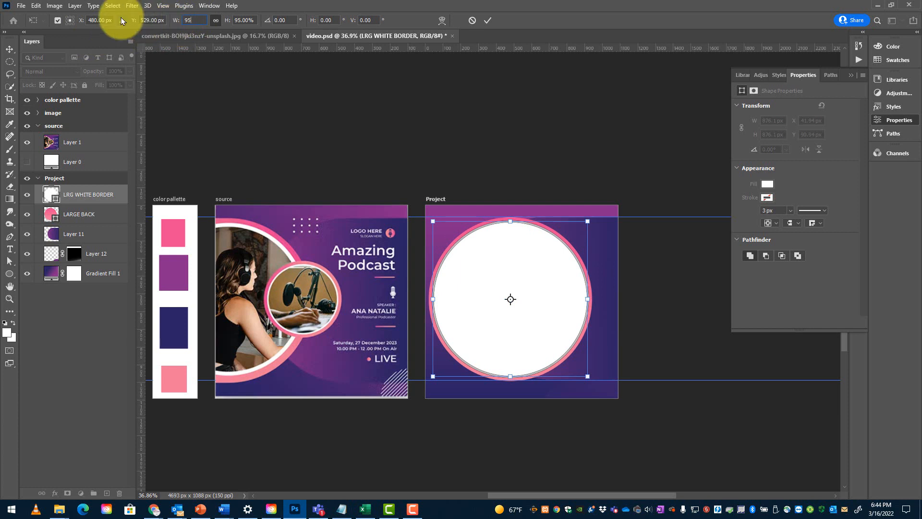
pyautogui.press('Down')
pyautogui.press('Down')
pyautogui.press('Down')
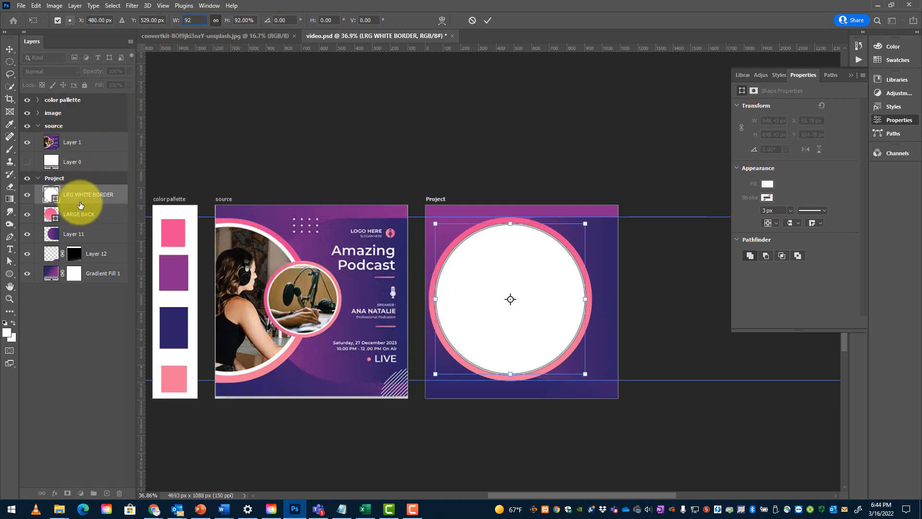
pyautogui.press('Return')
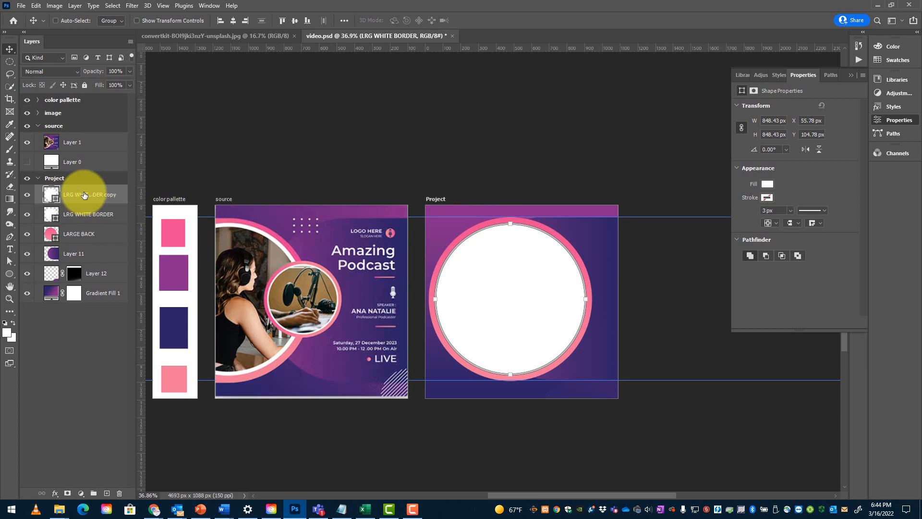
# - Duplicate the LRG WHITE BORDER circle's layer and scale the copy to 95% in width and height
pyautogui.hotkey('ctrl', 'j')
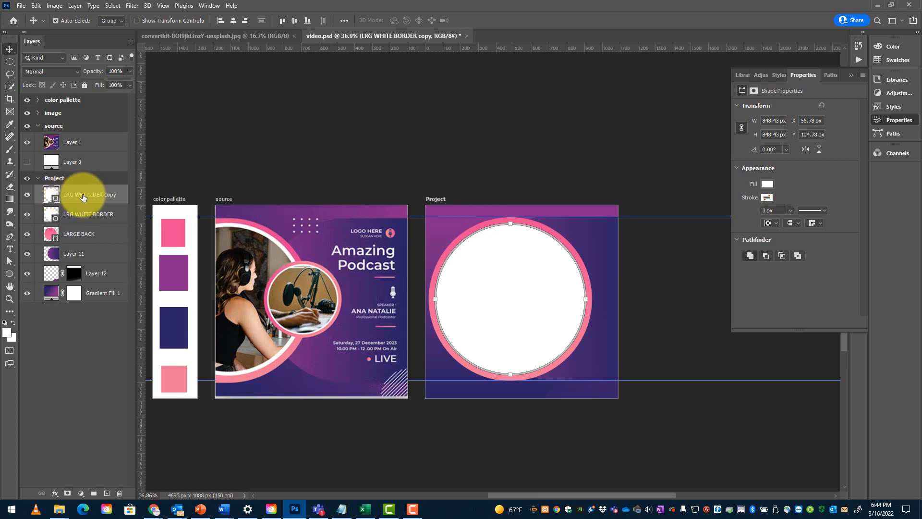
pyautogui.hotkey('ctrl', 't')
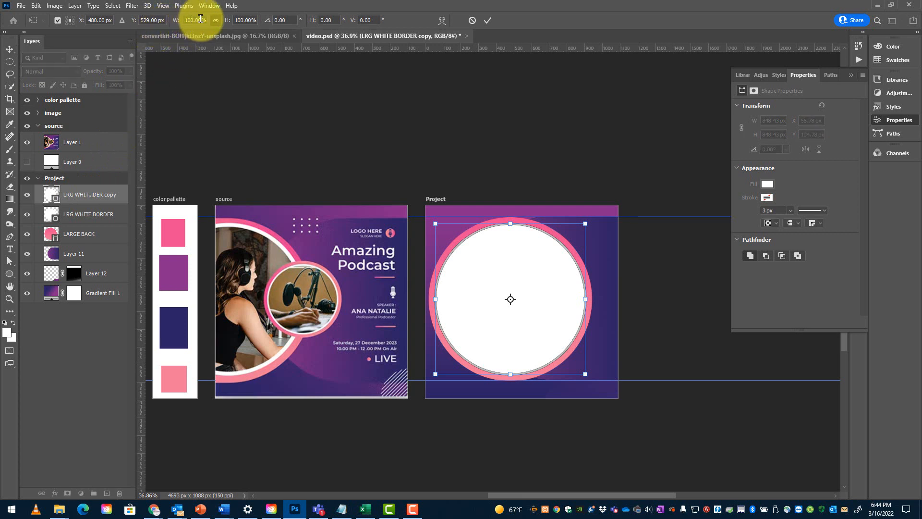
pyautogui.click(172, 22)
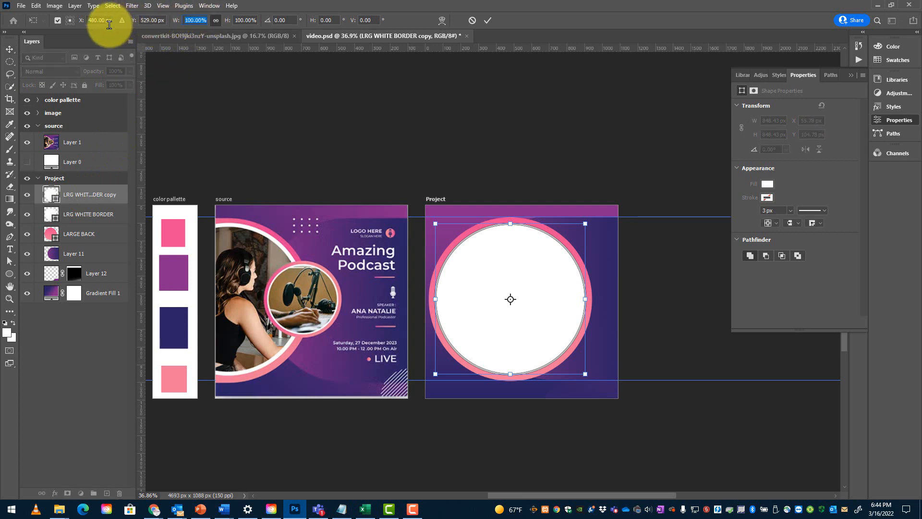
pyautogui.write('97')
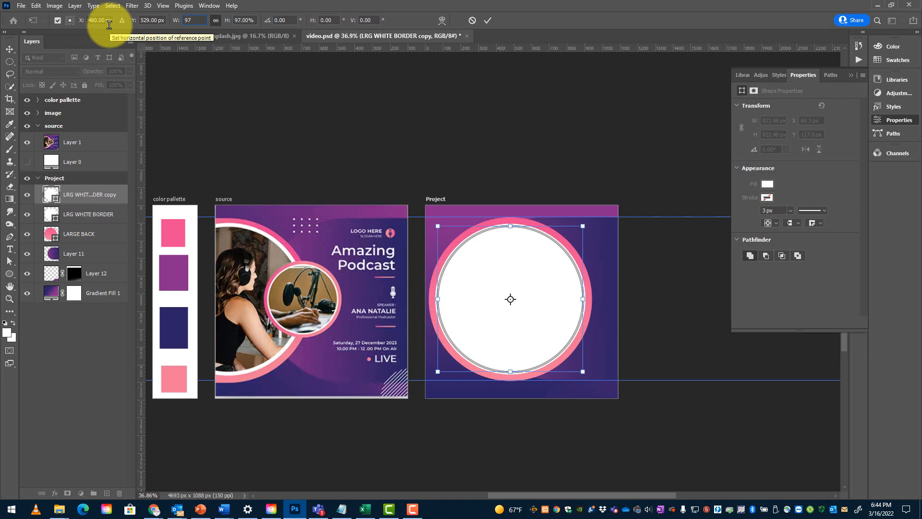
pyautogui.press('BackSpace')
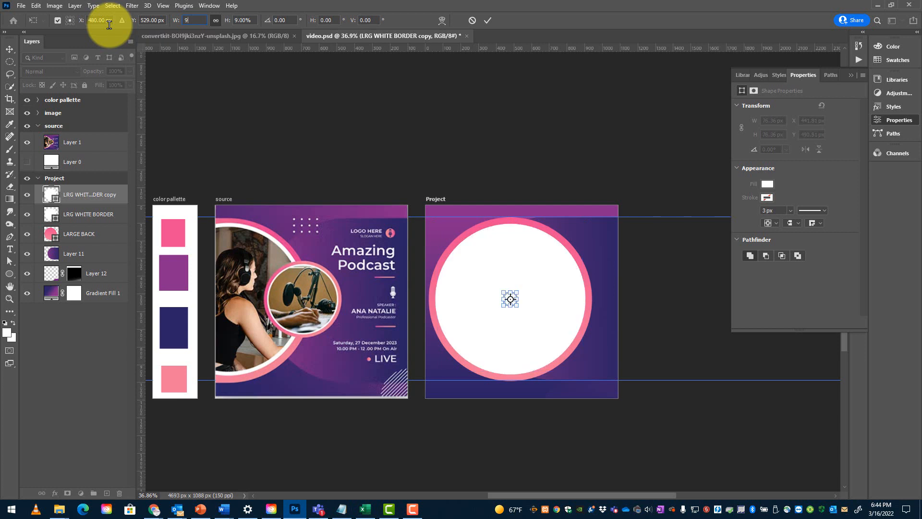
pyautogui.write('5')
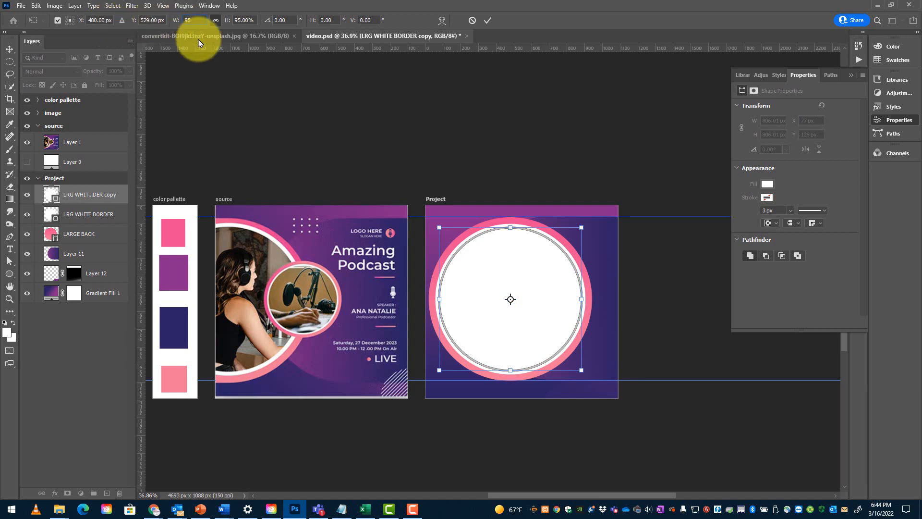
pyautogui.press('Return')
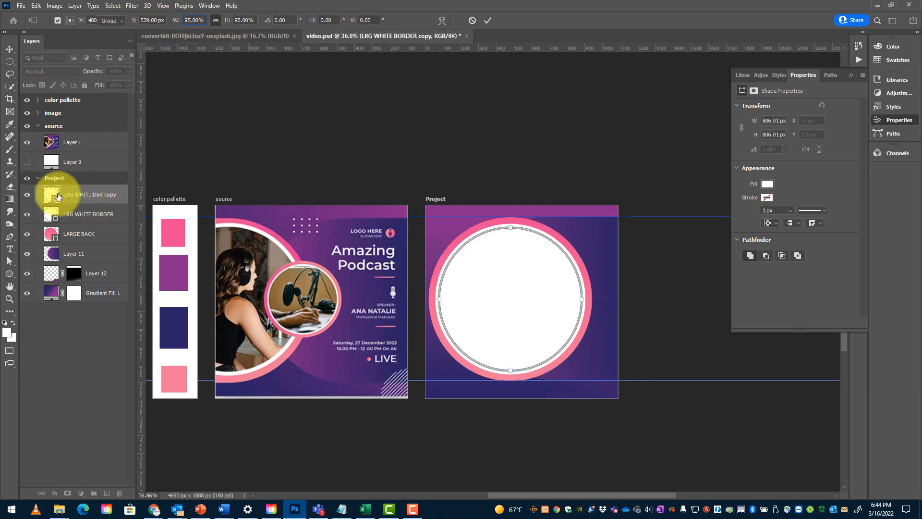
# - Change the fill of the LRG WHITE BORDER copy circle to a solid medium gray
pyautogui.click(767, 185)
pyautogui.scroll(2, 776, 281)
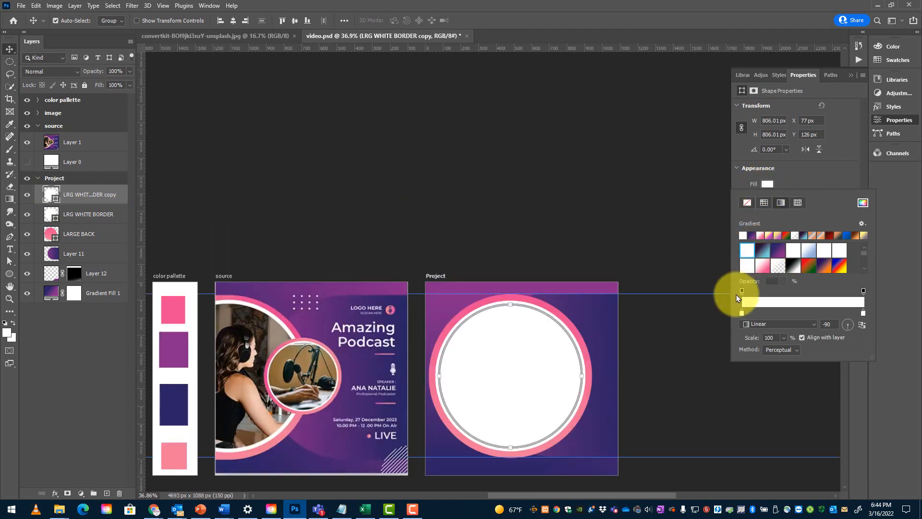
pyautogui.click(767, 184)
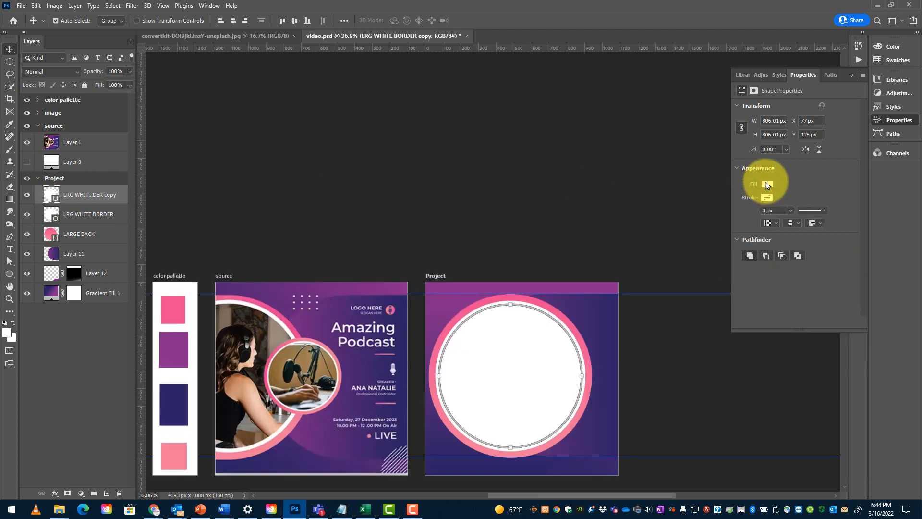
pyautogui.click(767, 184)
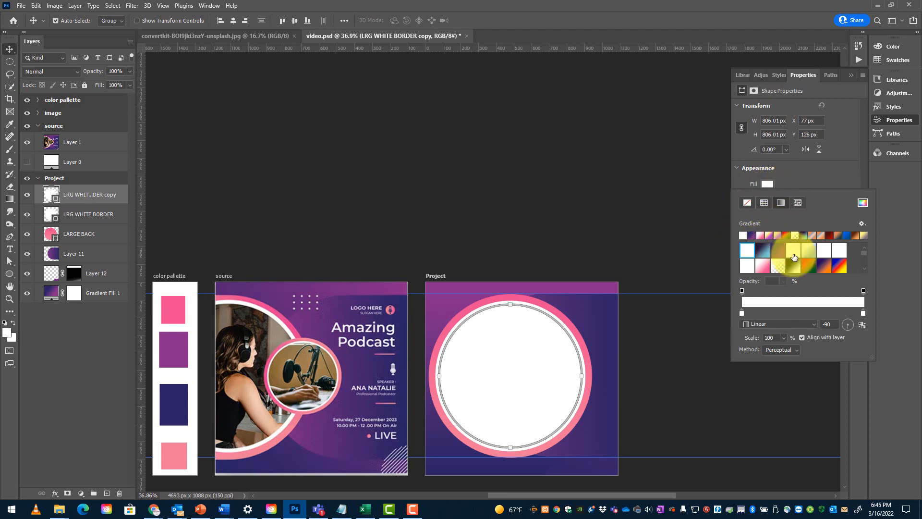
pyautogui.click(797, 202)
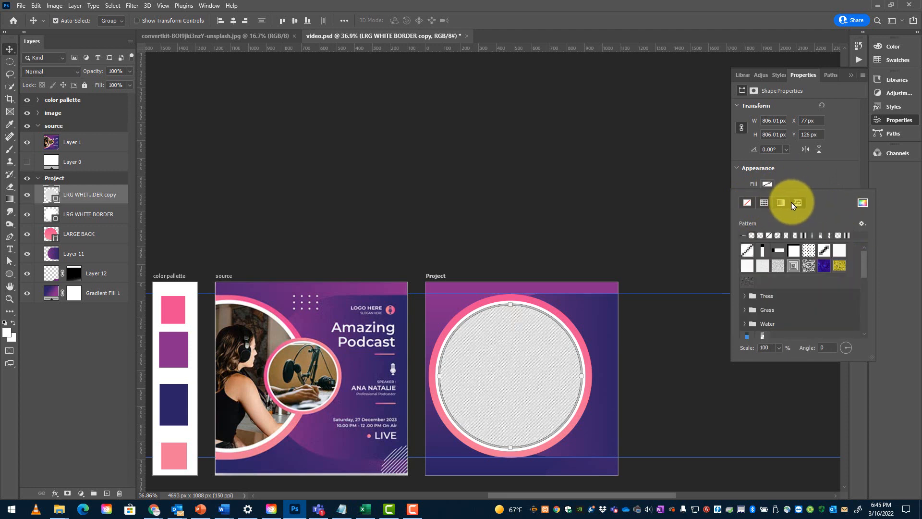
pyautogui.click(762, 203)
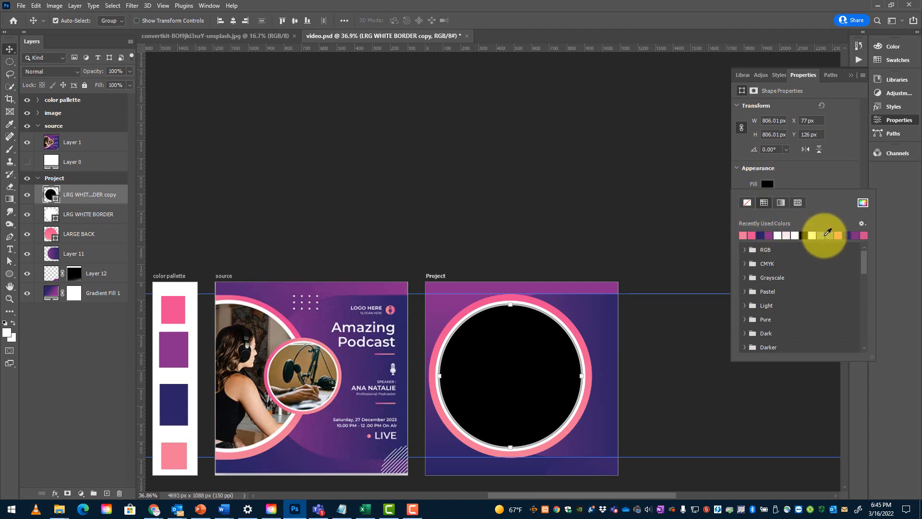
pyautogui.click(829, 235)
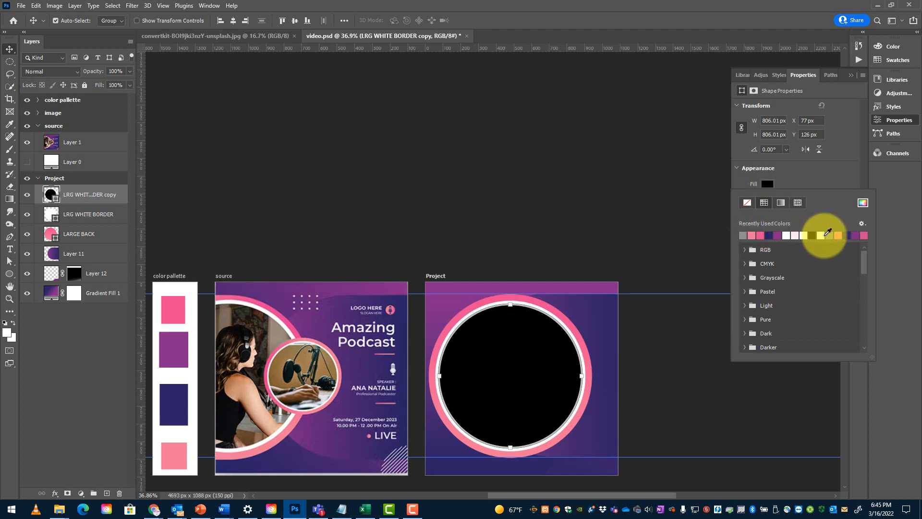
pyautogui.click(379, 2)
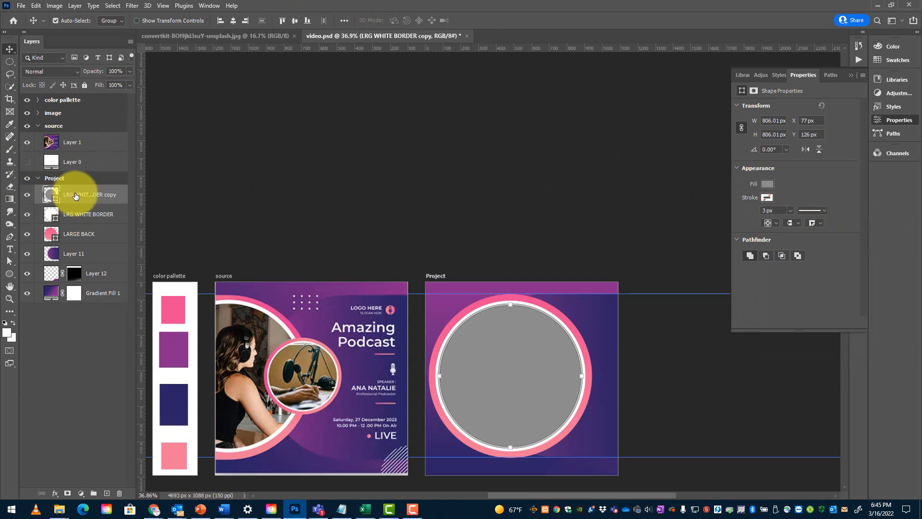
# - Group the LARGE BACK, LRG WHITE BORDER and LRG WHITE BORDER copy layers and name the group LARGIMAGE
pyautogui.keyDown('shift'); pyautogui.click(87, 234); pyautogui.keyUp('shift')
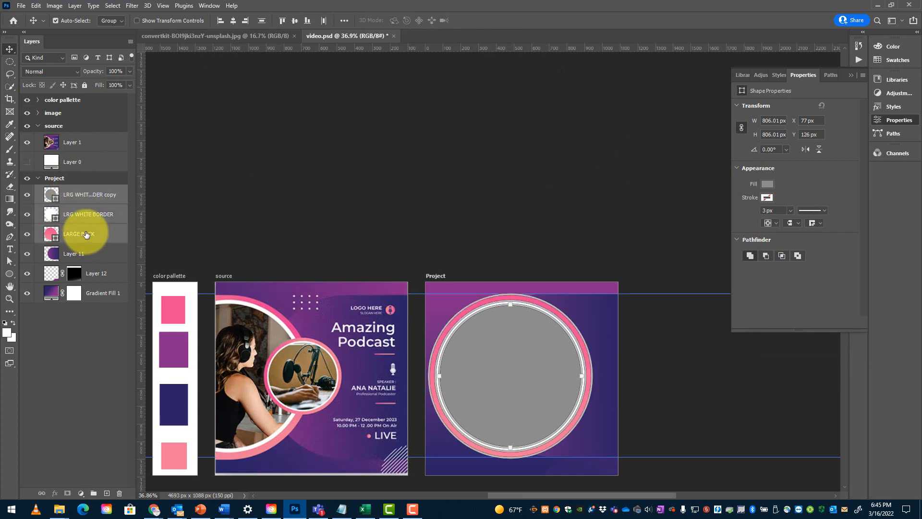
pyautogui.click(94, 493)
pyautogui.doubleClick(72, 190)
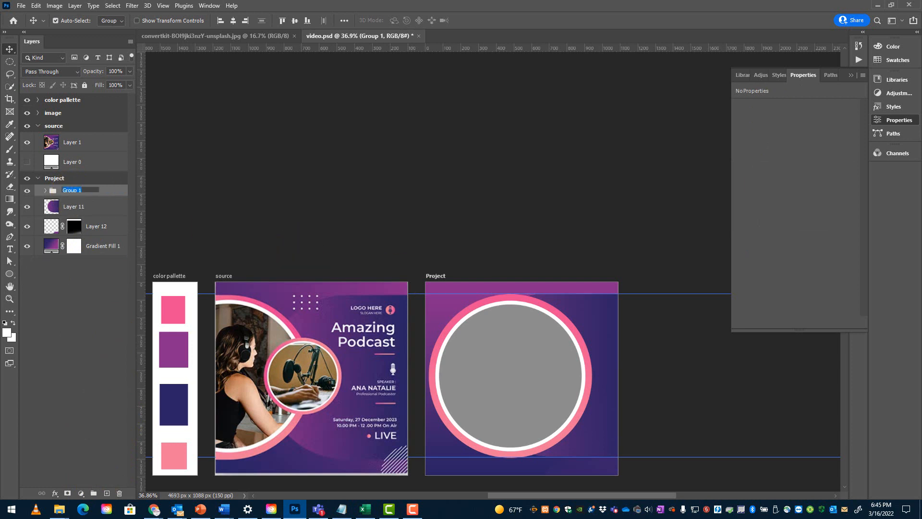
pyautogui.write('LARGIMAGE')
pyautogui.press('Return')
pyautogui.click(596, 225)
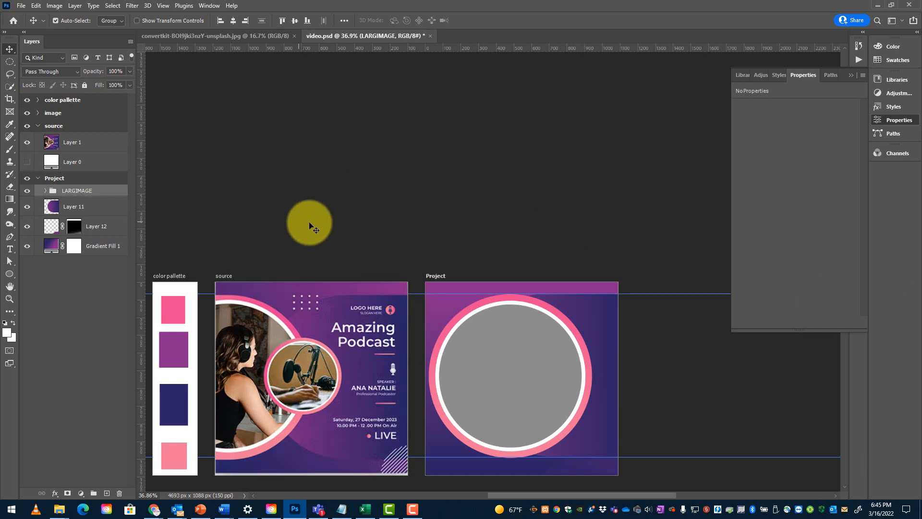
# - Move the LARGIMAGE group partly past the Project artboard's left edge, centering it at about X 74 px, Y 523 px
pyautogui.moveTo(537, 378); pyautogui.dragTo(540, 326)
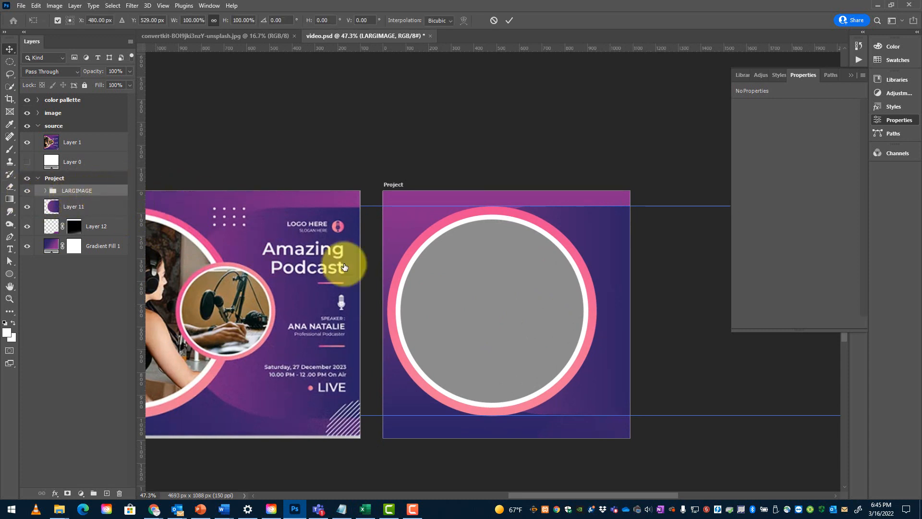
pyautogui.hotkey('ctrl', 't')
pyautogui.moveTo(507, 359); pyautogui.dragTo(454, 358)
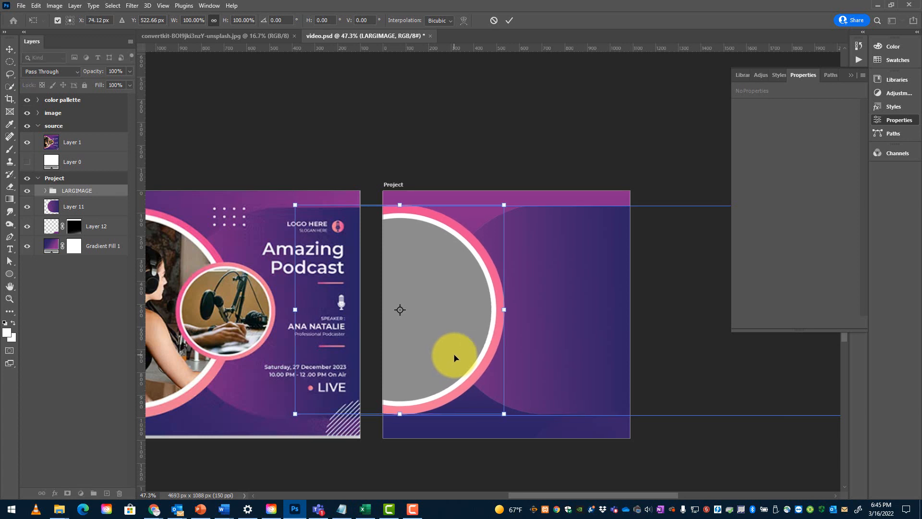
pyautogui.press('Return')
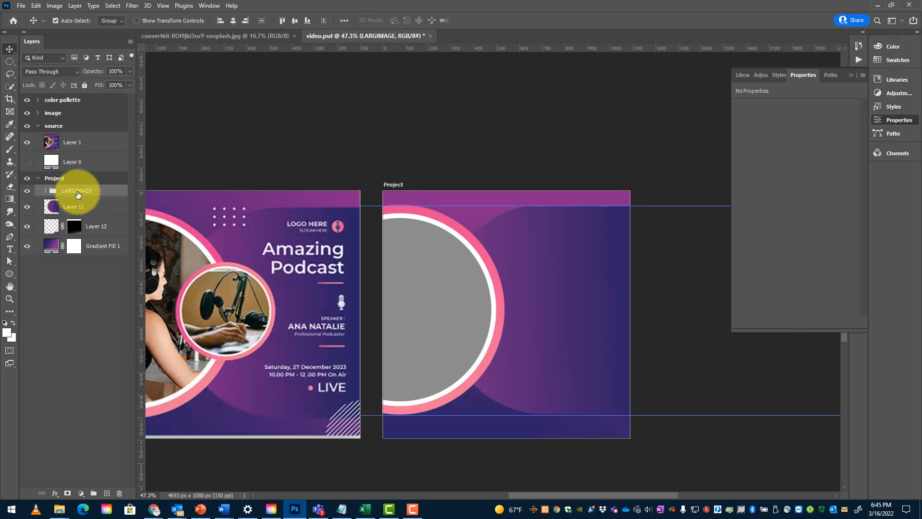
# - Duplicate the LARGIMAGE group and rename the upper copy SML IMAGE
pyautogui.press('ctrl')
pyautogui.hotkey('ctrl', 'j')
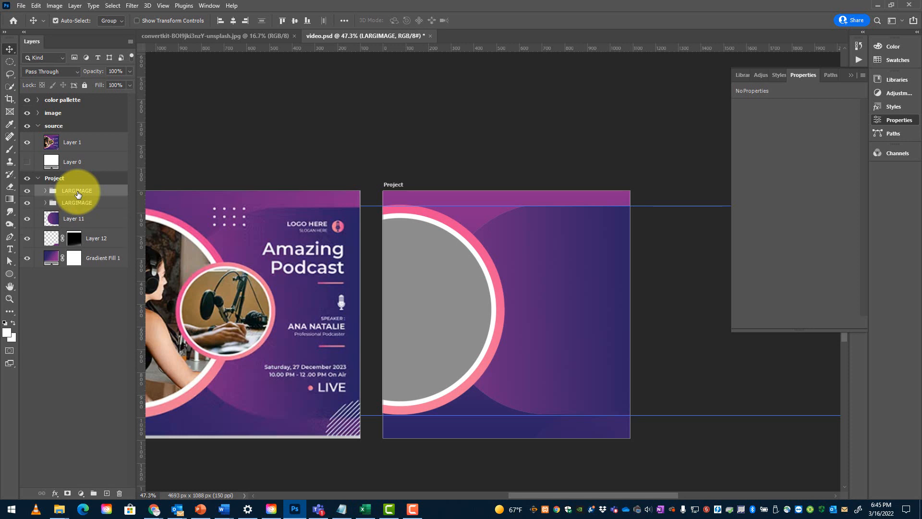
pyautogui.doubleClick(77, 191)
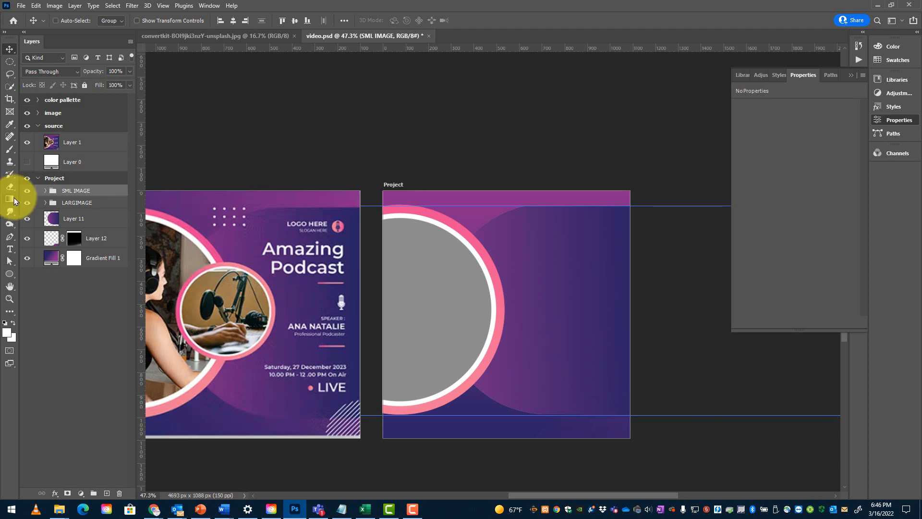
# - Scale the SML IMAGE group to about 43% width and 45% height, centering it over the large circle's right edge at about X 531, Y 532 px
pyautogui.hotkey('ctrl', 't')
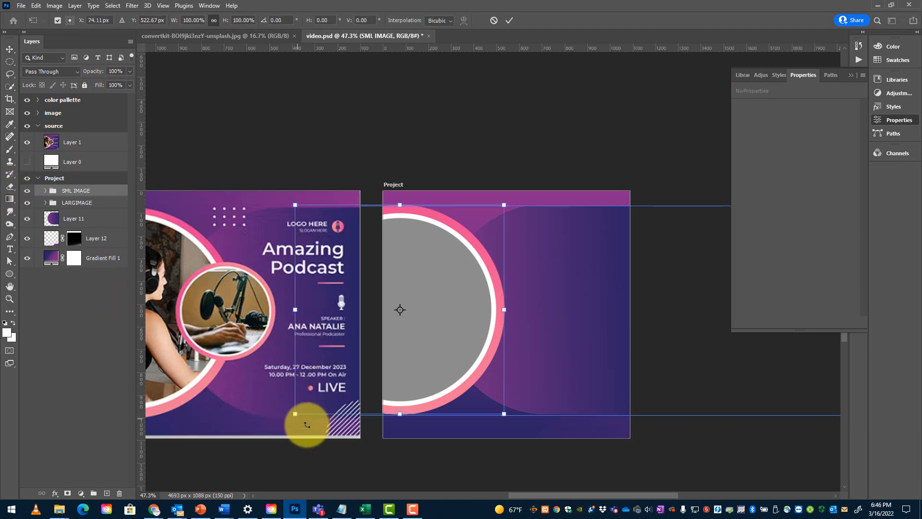
pyautogui.moveTo(297, 414); pyautogui.dragTo(400, 314)
pyautogui.moveTo(468, 292); pyautogui.dragTo(500, 331)
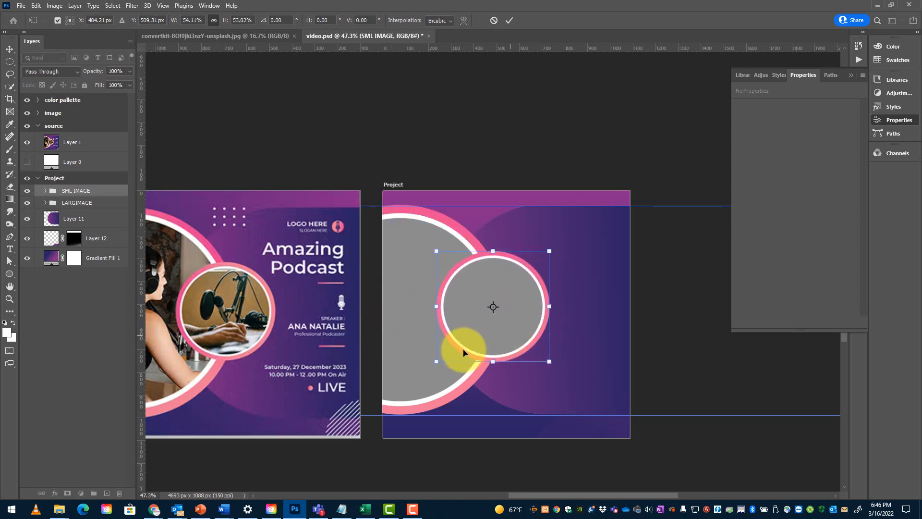
pyautogui.moveTo(437, 361); pyautogui.dragTo(460, 343)
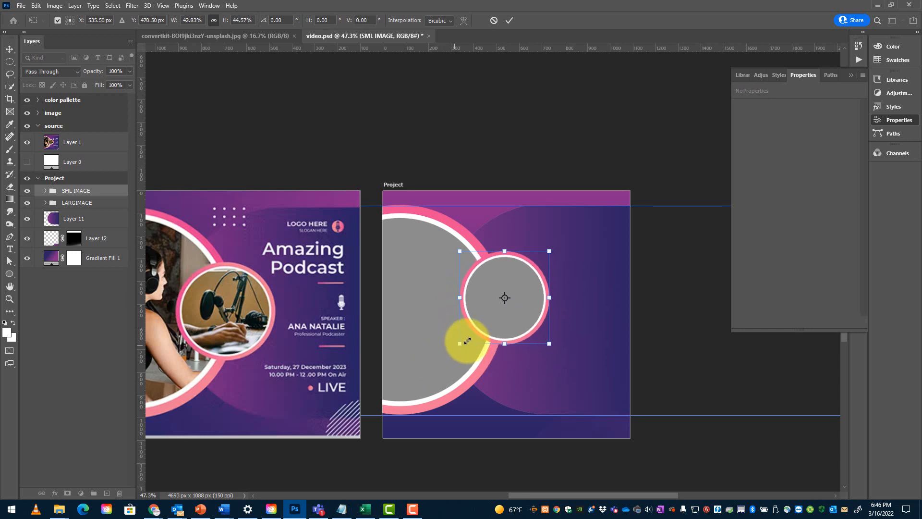
pyautogui.moveTo(506, 324); pyautogui.dragTo(505, 341)
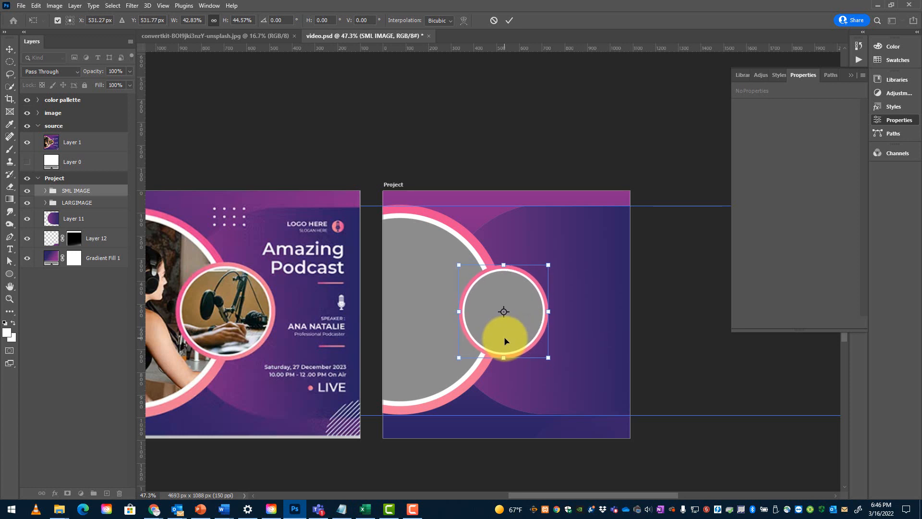
pyautogui.press('Return')
# - Switch to the Ellipse tool and create a new 60 × 60 px RGB document at 150 ppi with a white background
pyautogui.press('u')
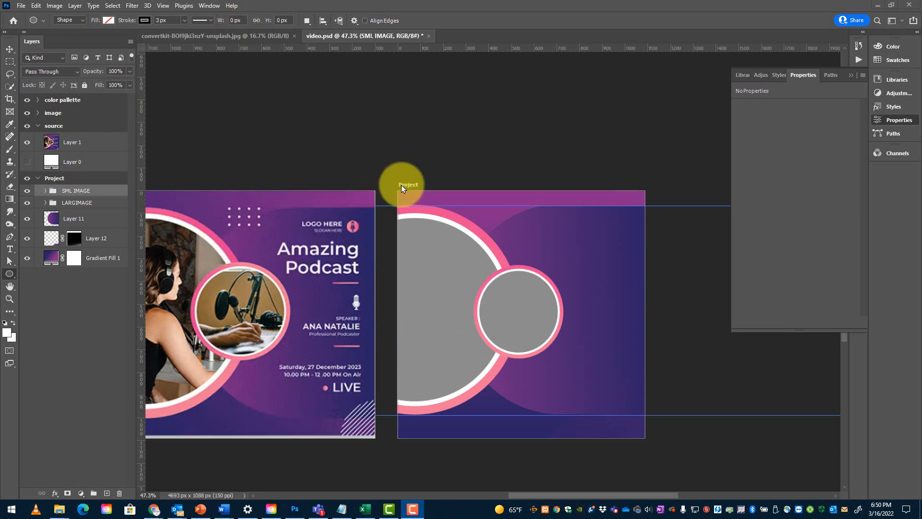
pyautogui.click(20, 7)
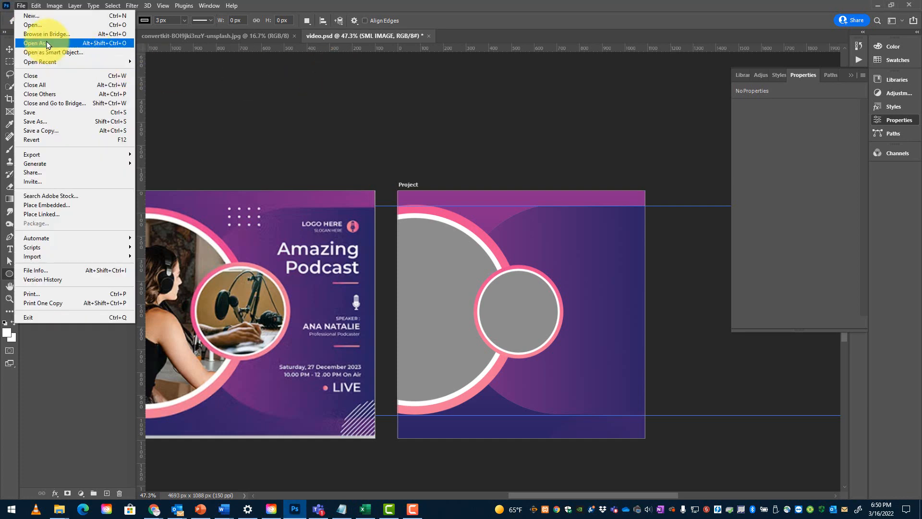
pyautogui.click(39, 15)
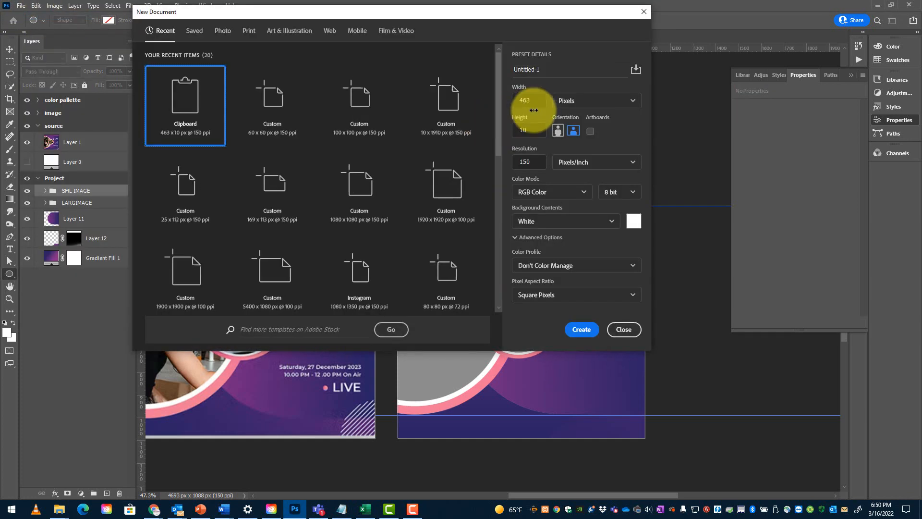
pyautogui.write('6')
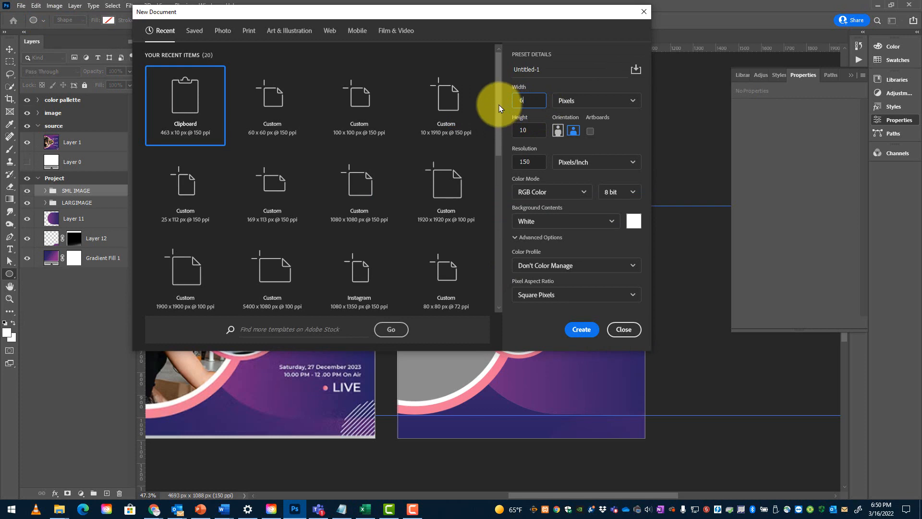
pyautogui.write('0')
pyautogui.press('Tab')
pyautogui.press('Return')
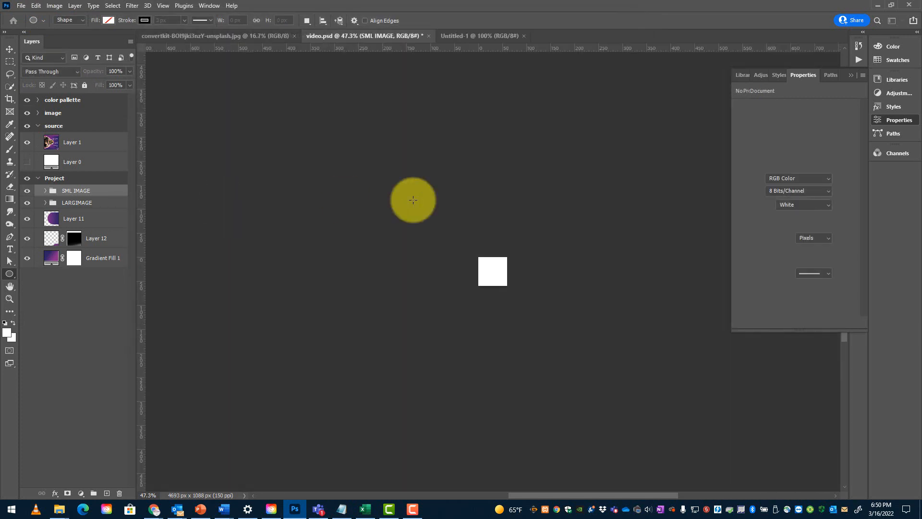
# - Unlock the new document's background layer and add a guide layout with two columns and two rows
pyautogui.moveTo(490, 276); pyautogui.dragTo(606, 267)
pyautogui.click(117, 105)
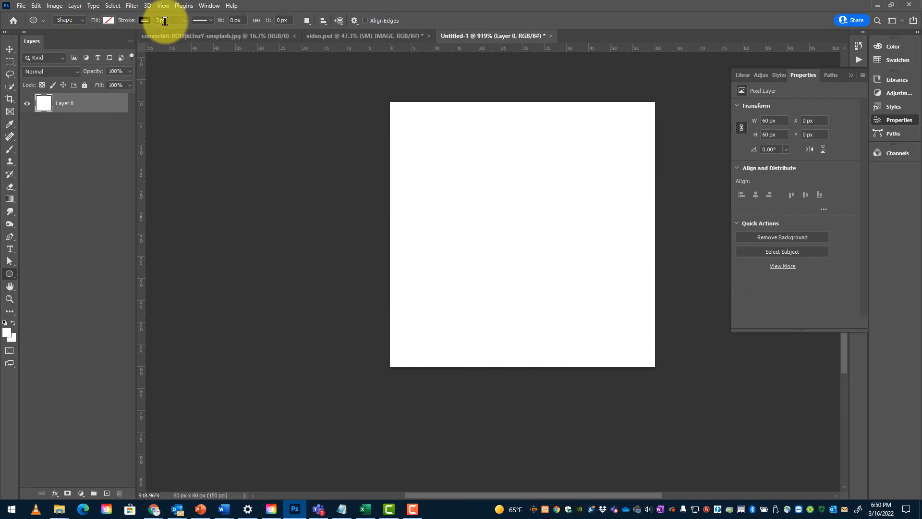
pyautogui.click(163, 6)
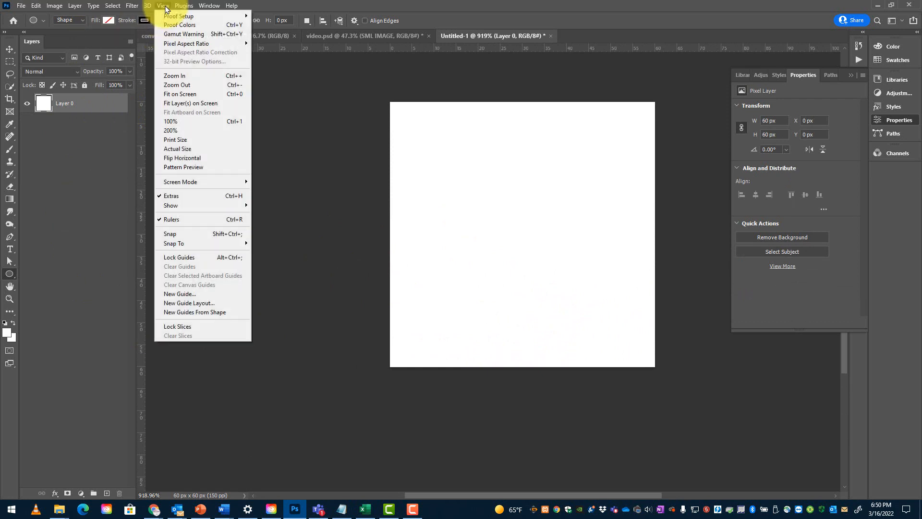
pyautogui.click(193, 303)
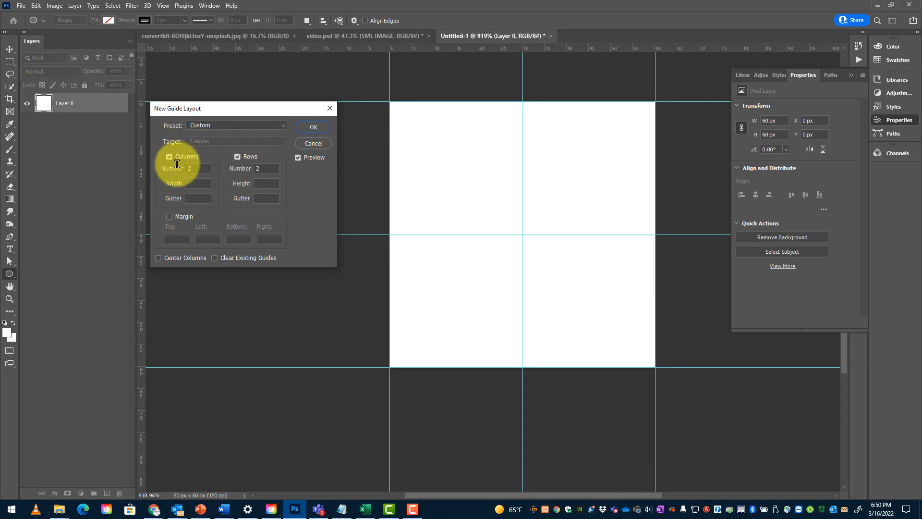
pyautogui.click(237, 157)
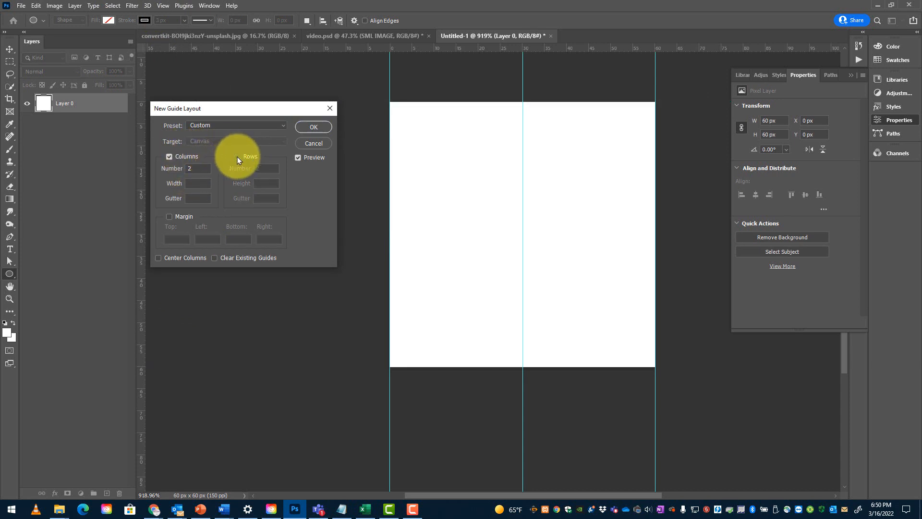
pyautogui.click(237, 156)
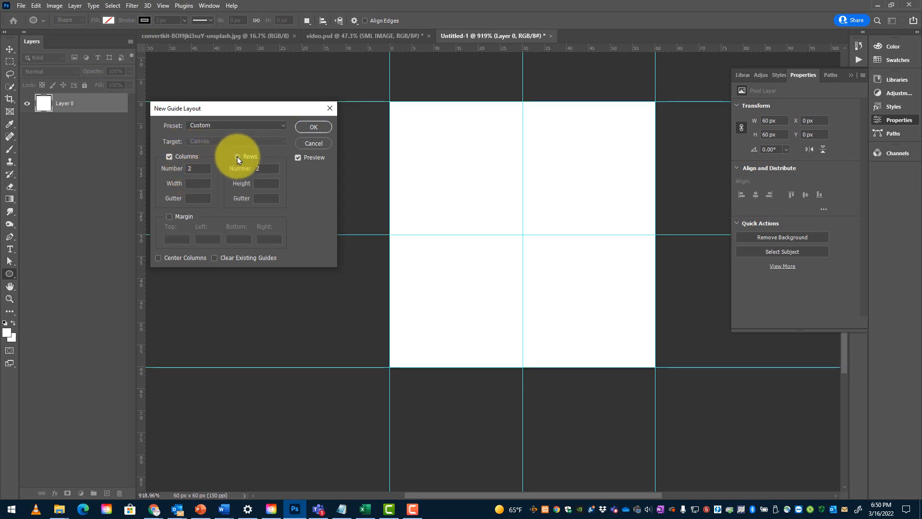
pyautogui.click(238, 157)
pyautogui.click(237, 156)
pyautogui.click(238, 157)
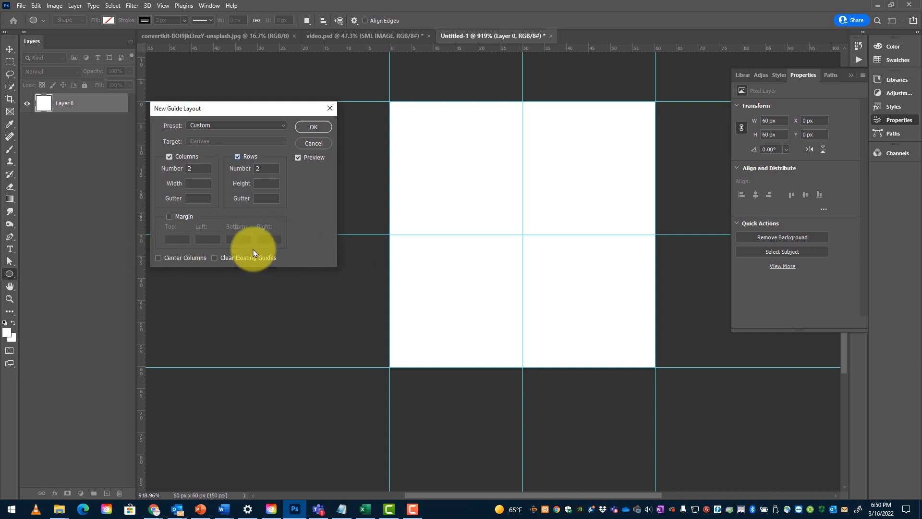
pyautogui.click(313, 128)
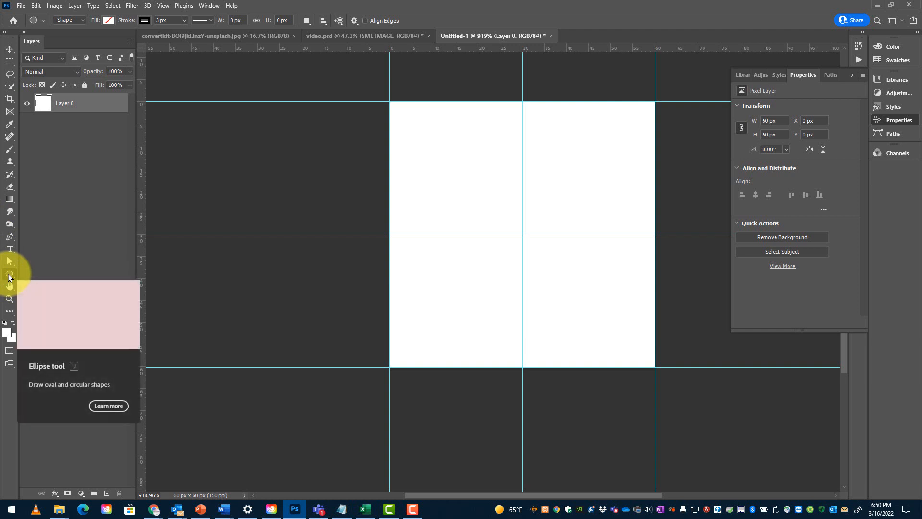
# - Create an 18 × 18 px ellipse from the canvas center, with a black fill and no stroke
pyautogui.click(522, 233)
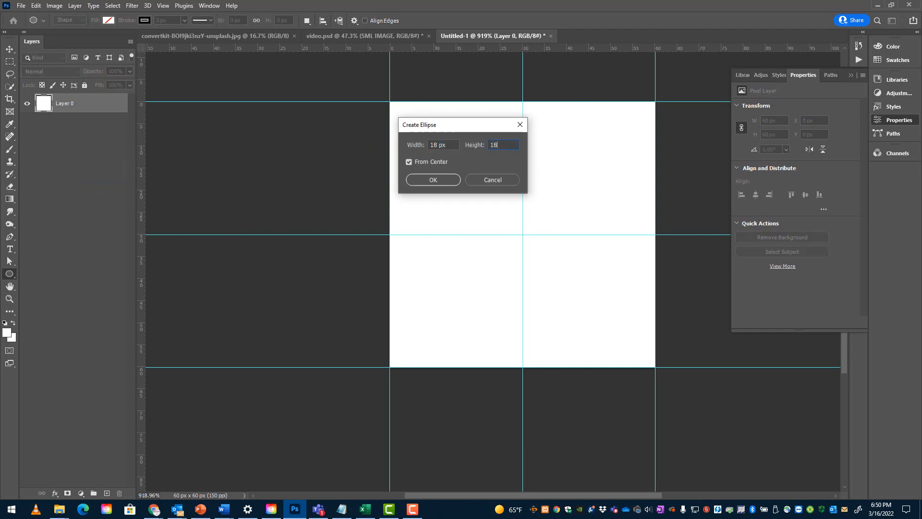
pyautogui.press('Return')
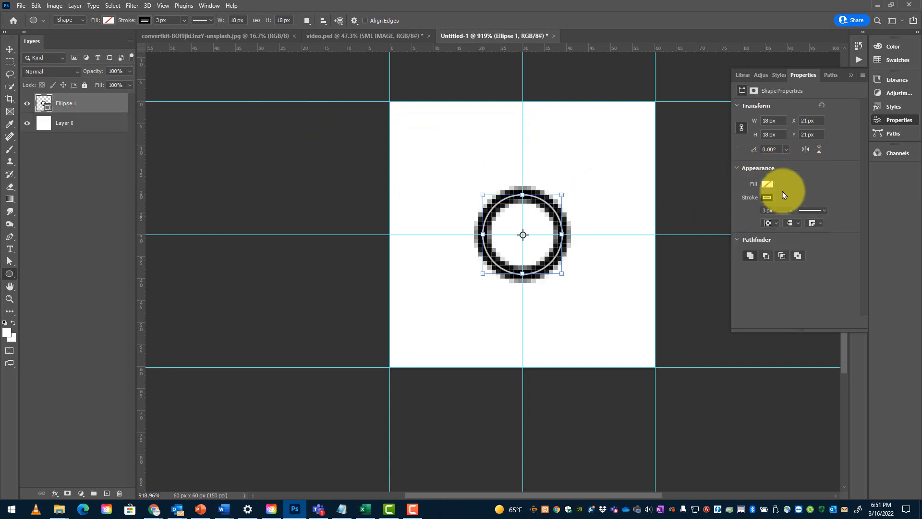
pyautogui.click(767, 185)
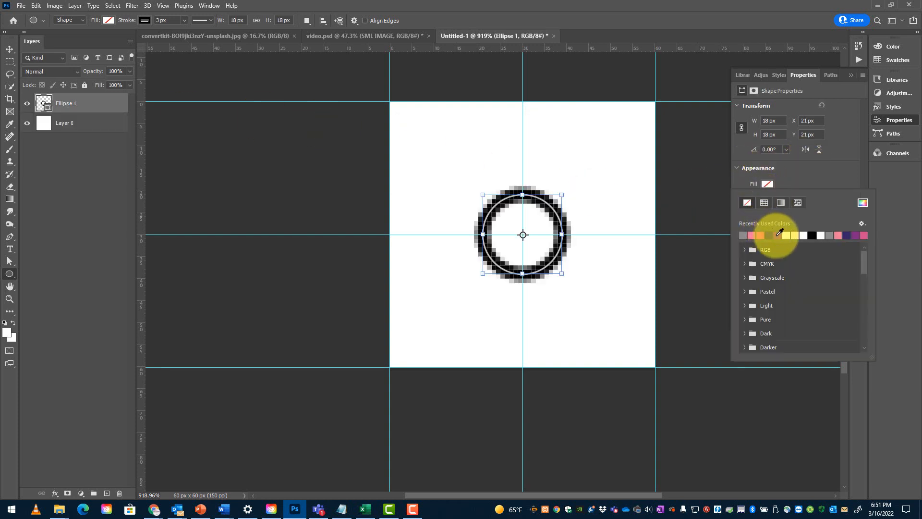
pyautogui.click(811, 235)
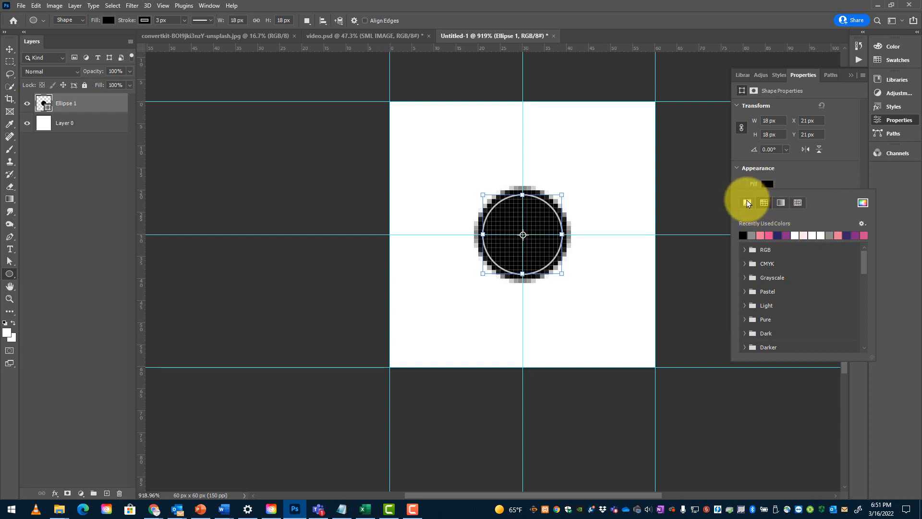
pyautogui.click(800, 179)
pyautogui.click(767, 197)
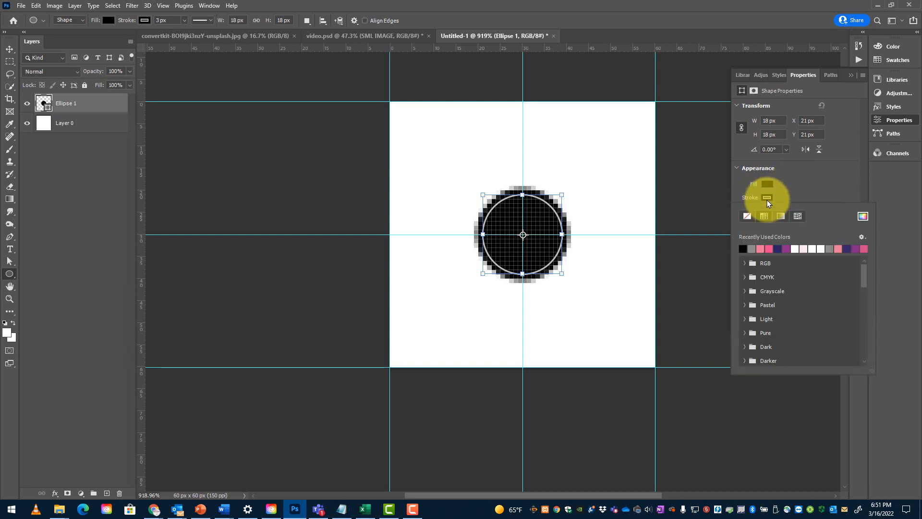
pyautogui.click(747, 217)
pyautogui.click(809, 188)
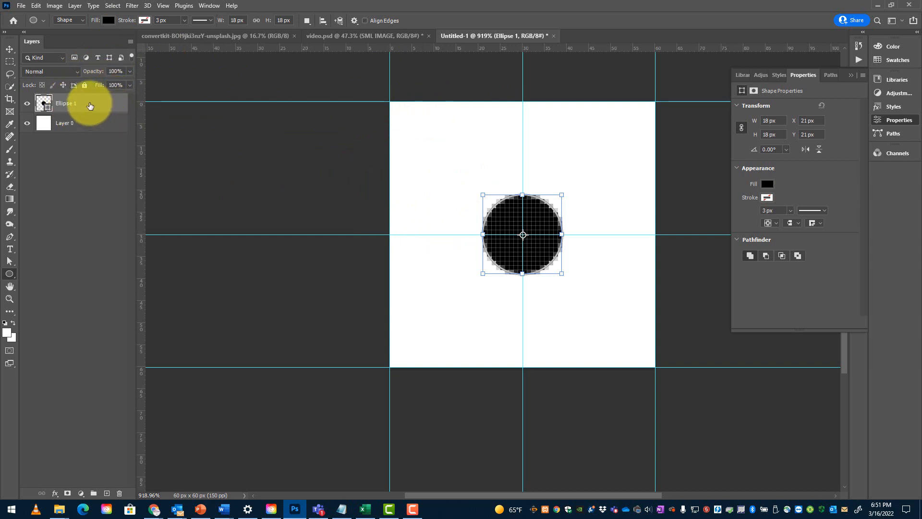
pyautogui.click(83, 127)
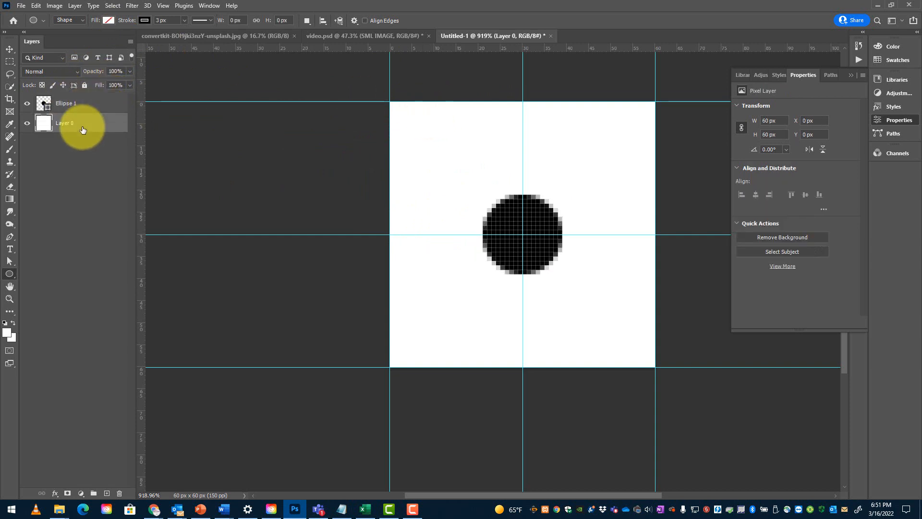
pyautogui.click(67, 104)
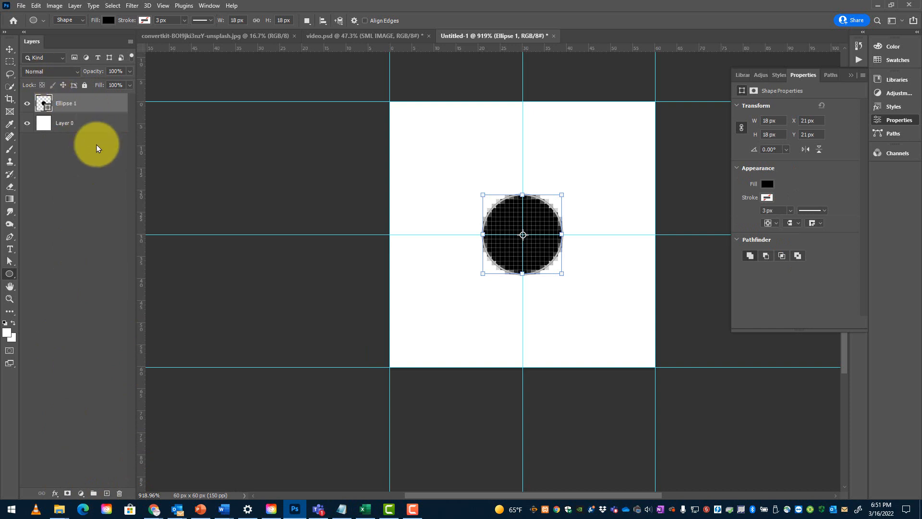
pyautogui.hotkey('ctrl', 'j')
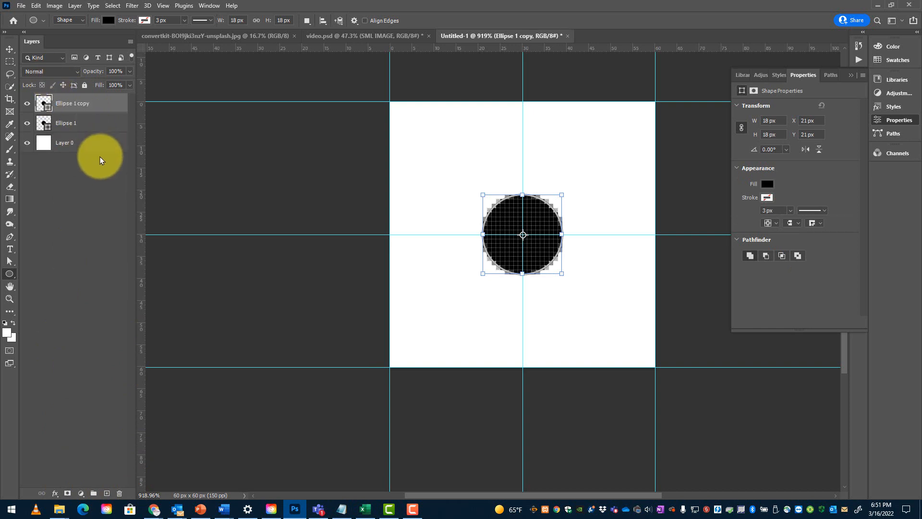
pyautogui.click(132, 5)
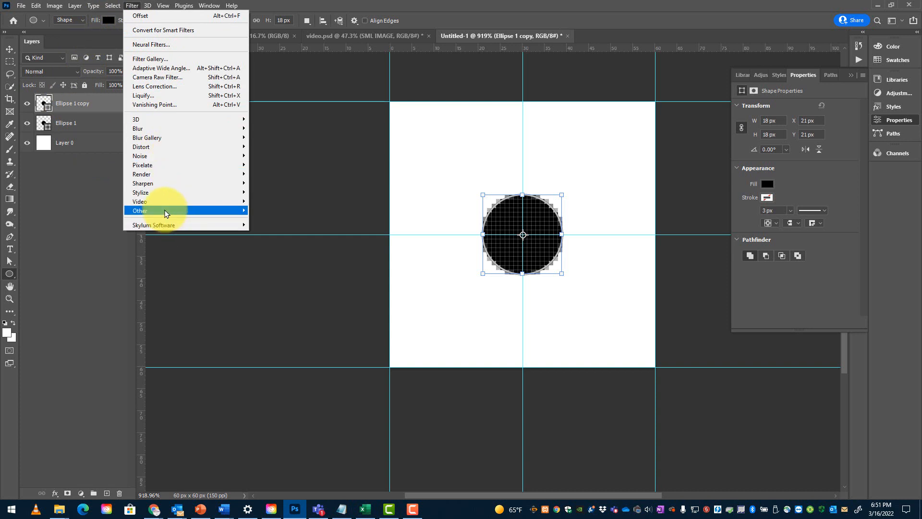
pyautogui.moveTo(211, 211)
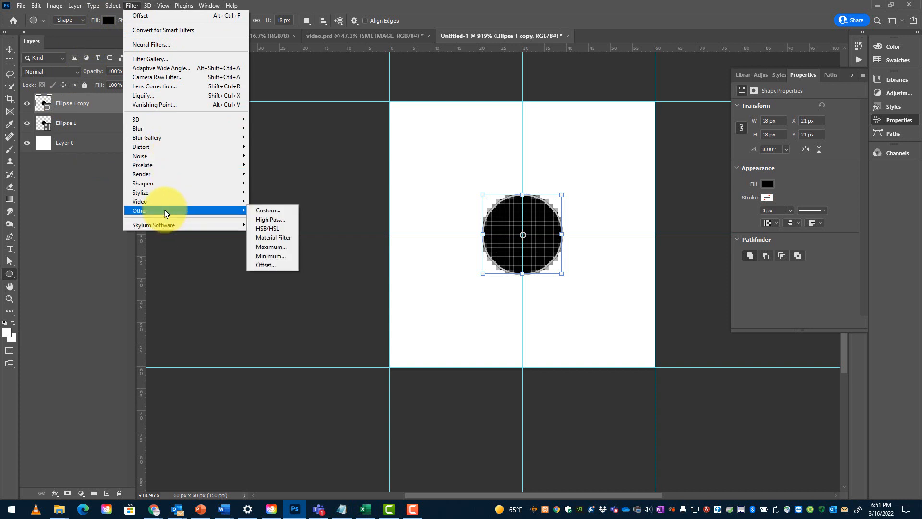
pyautogui.click(269, 266)
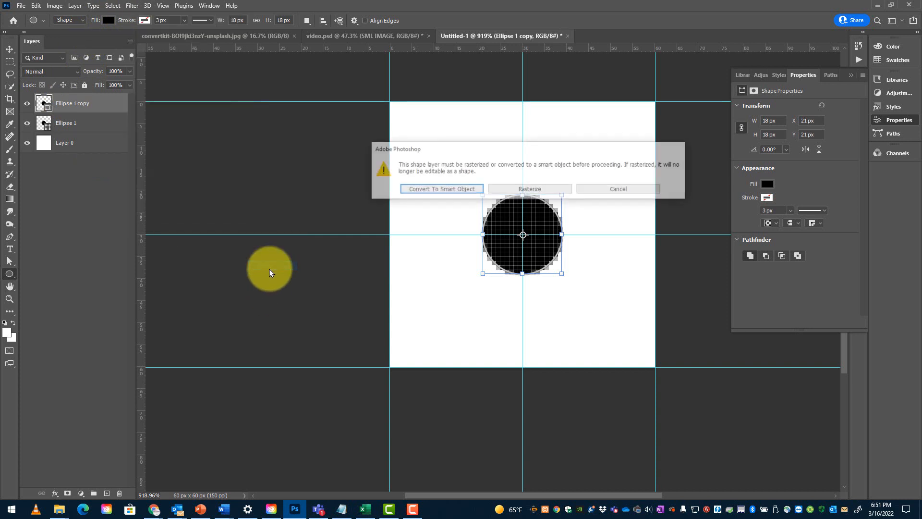
pyautogui.click(430, 190)
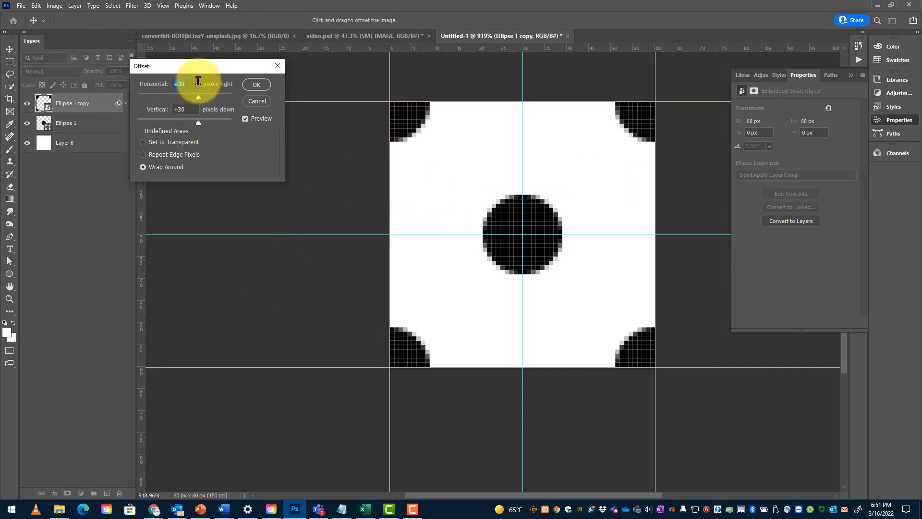
pyautogui.moveTo(192, 70); pyautogui.dragTo(232, 159)
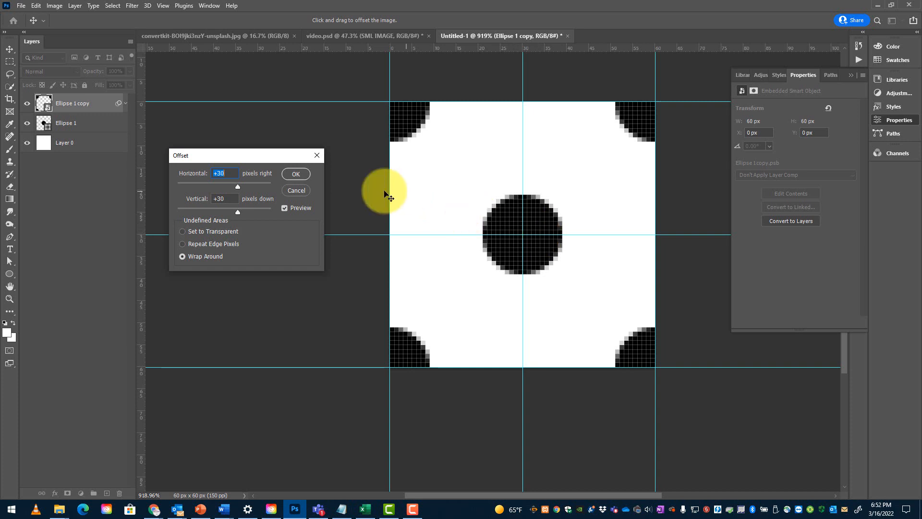
pyautogui.click(290, 190)
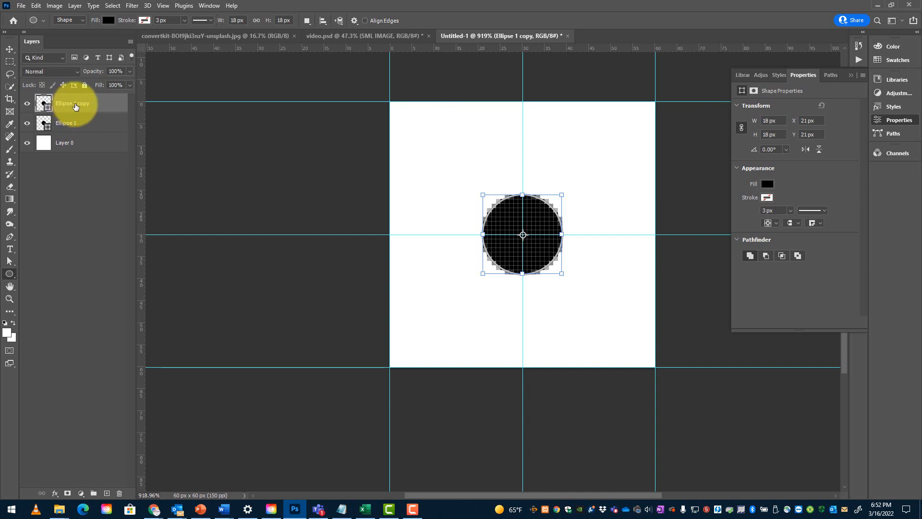
pyautogui.moveTo(73, 104); pyautogui.dragTo(122, 494)
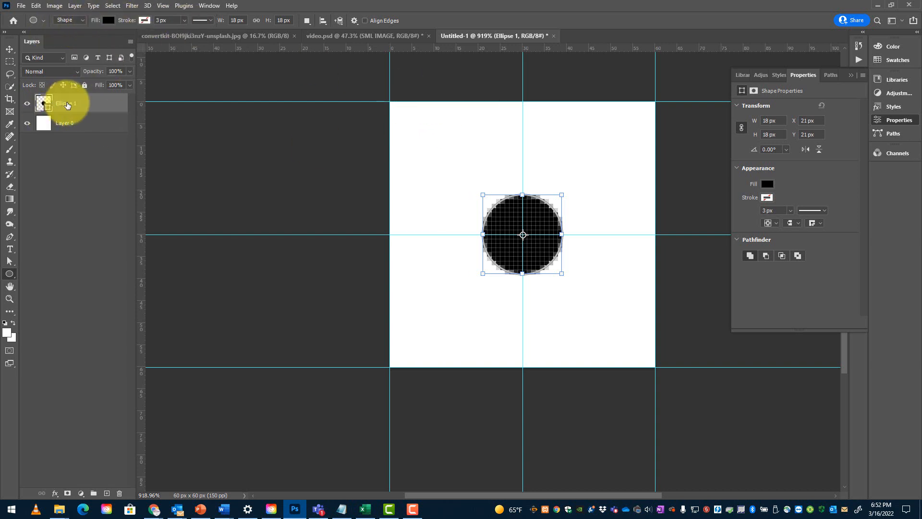
# - Convert the ellipse to a smart object and apply an Offset filter of +30 px horizontally and vertically with Wrap Around
pyautogui.click(131, 6)
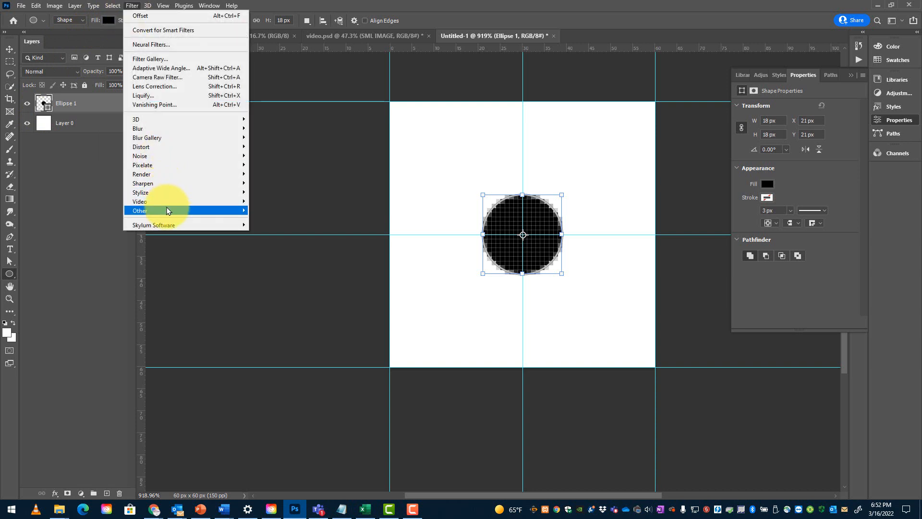
pyautogui.moveTo(168, 211)
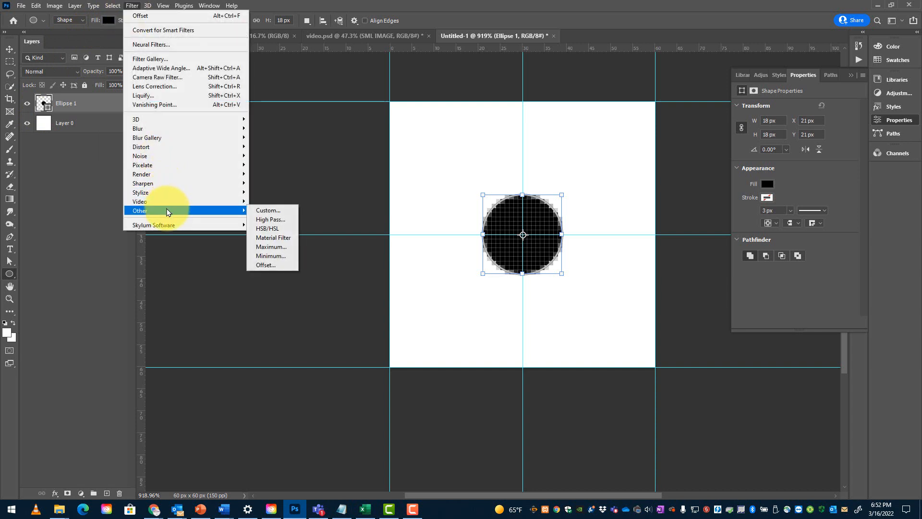
pyautogui.click(265, 267)
pyautogui.click(420, 189)
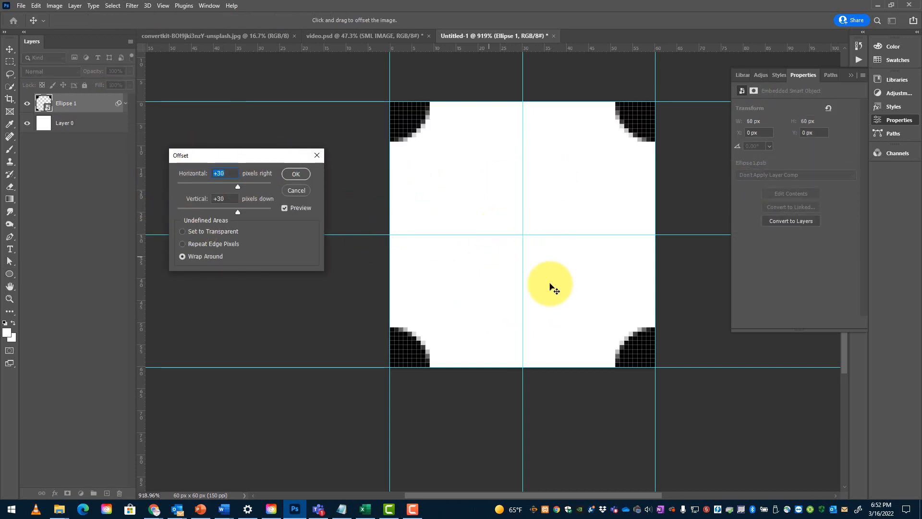
pyautogui.click(291, 175)
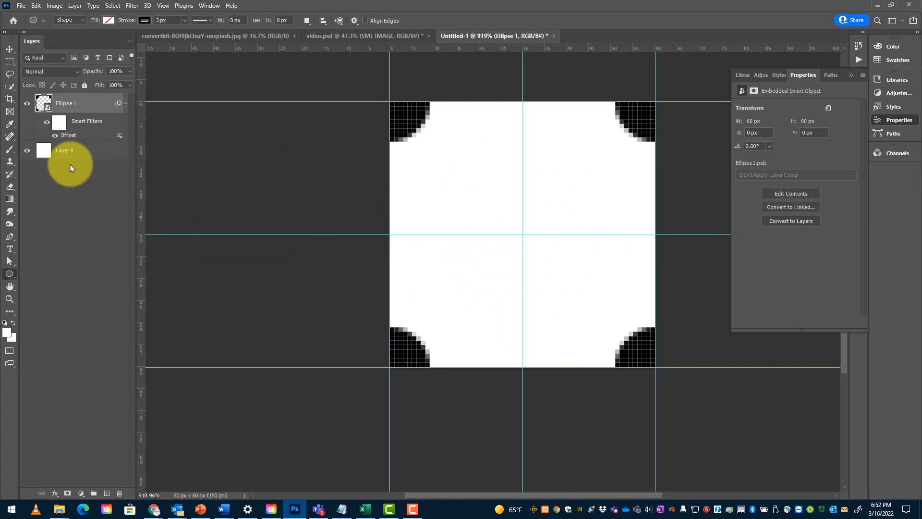
# - Delete the white Layer 0 and define the transparent dot tile as a pattern named PODCAST
pyautogui.click(25, 150)
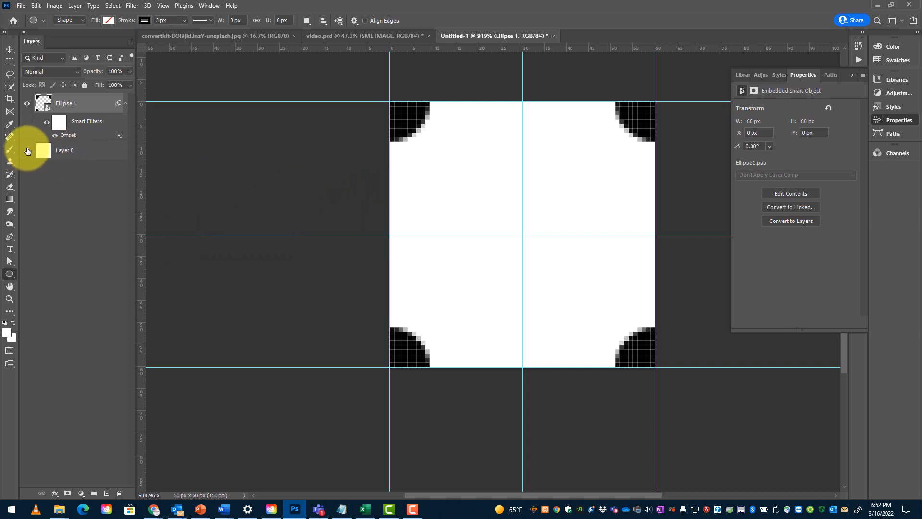
pyautogui.moveTo(80, 155); pyautogui.dragTo(121, 495)
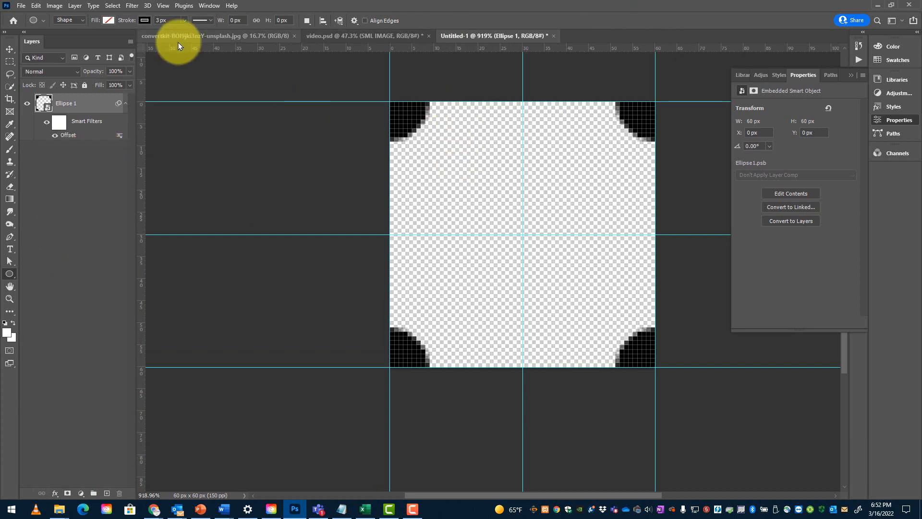
pyautogui.click(35, 6)
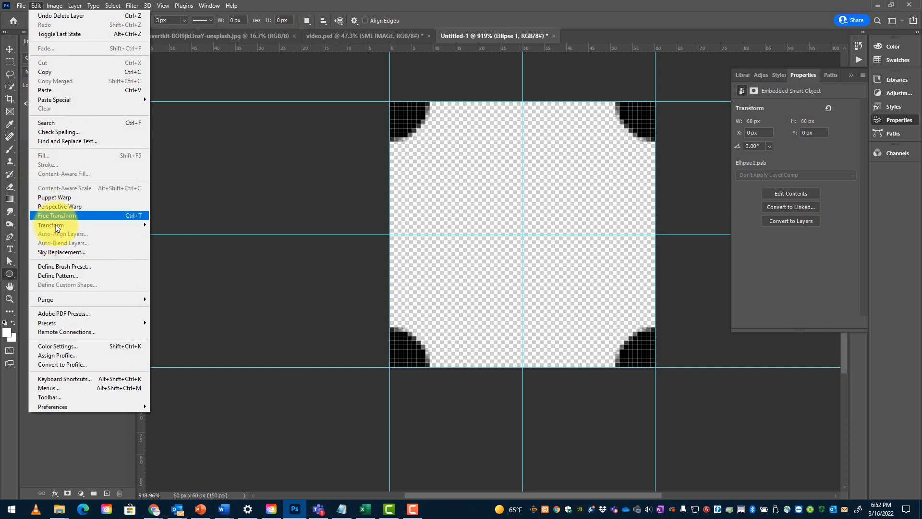
pyautogui.click(60, 276)
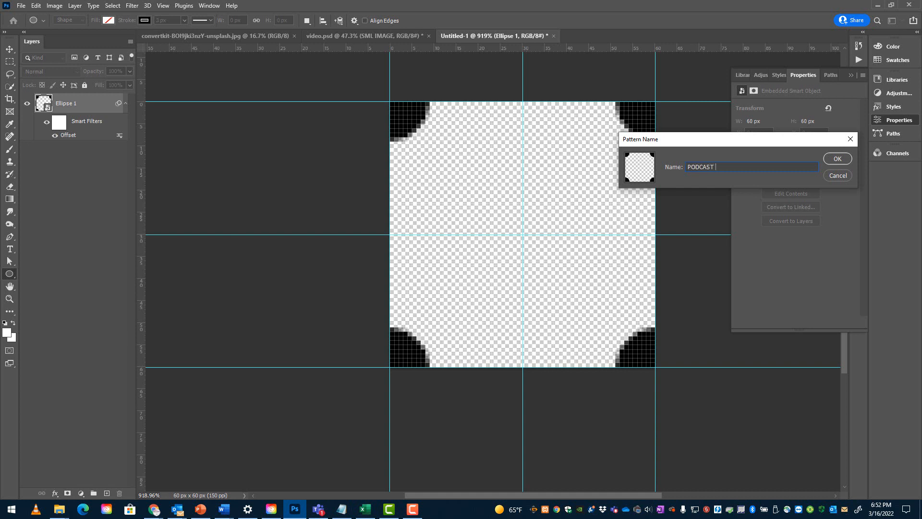
pyautogui.press('Return')
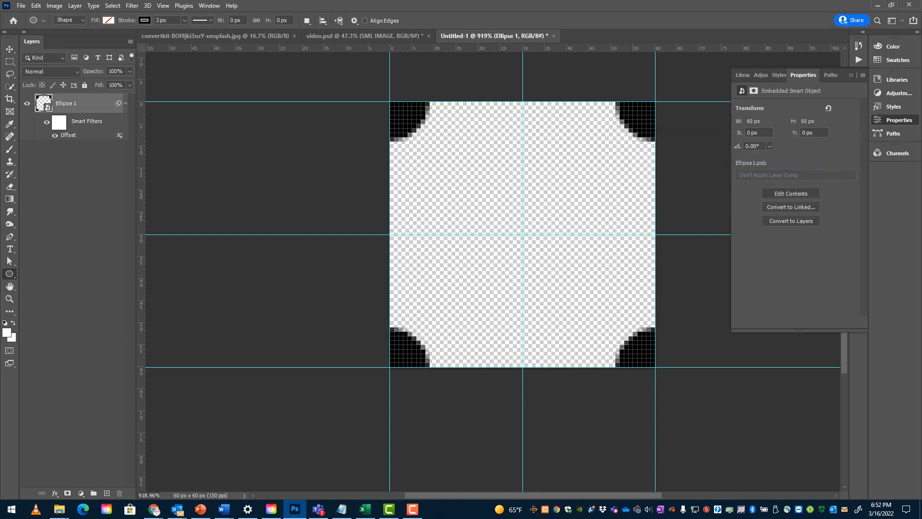
# - Switch to video.psd and clear the rectangular selection while keeping Layer 13 active
pyautogui.click(353, 34)
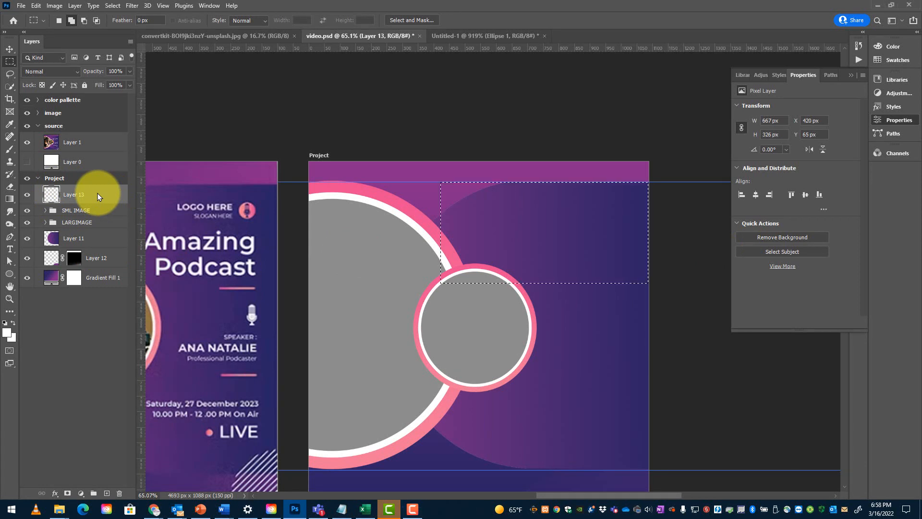
pyautogui.keyDown('ctrl'); pyautogui.click(97, 193); pyautogui.keyUp('ctrl')
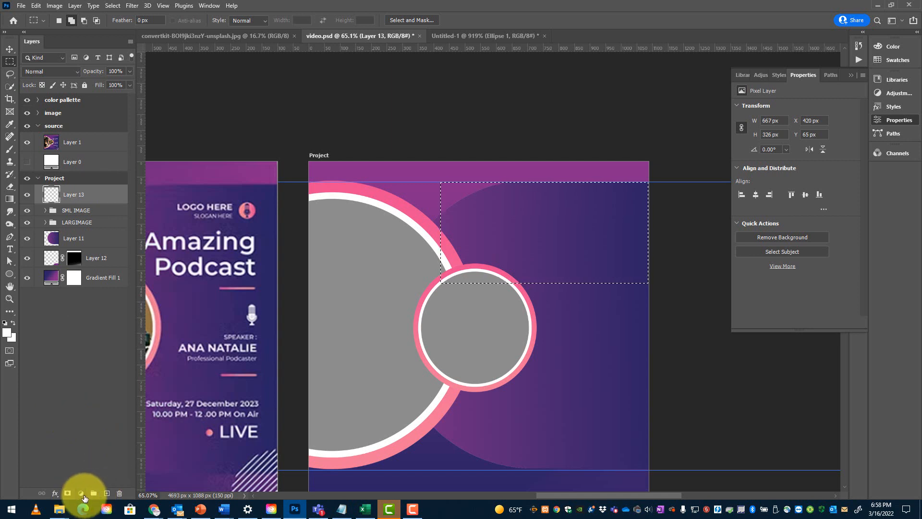
pyautogui.click(80, 495)
pyautogui.click(46, 390)
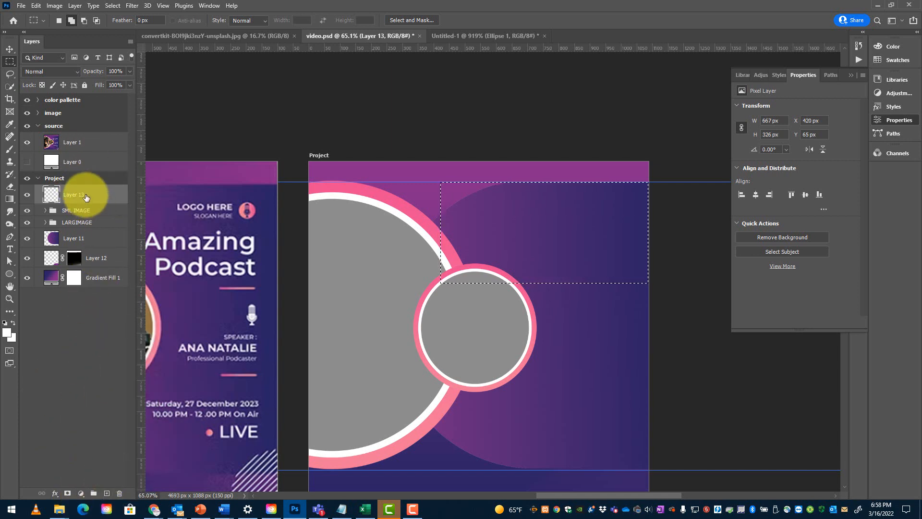
pyautogui.click(174, 313)
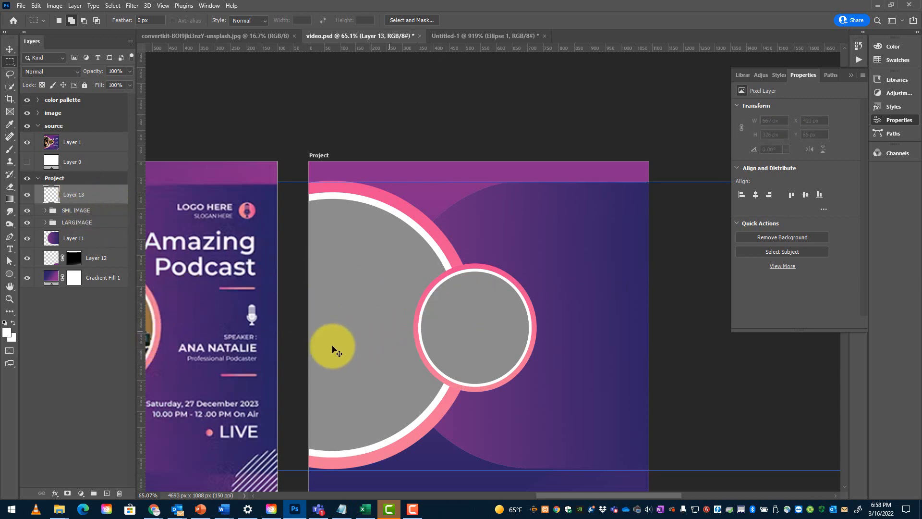
pyautogui.moveTo(377, 325); pyautogui.dragTo(344, 340)
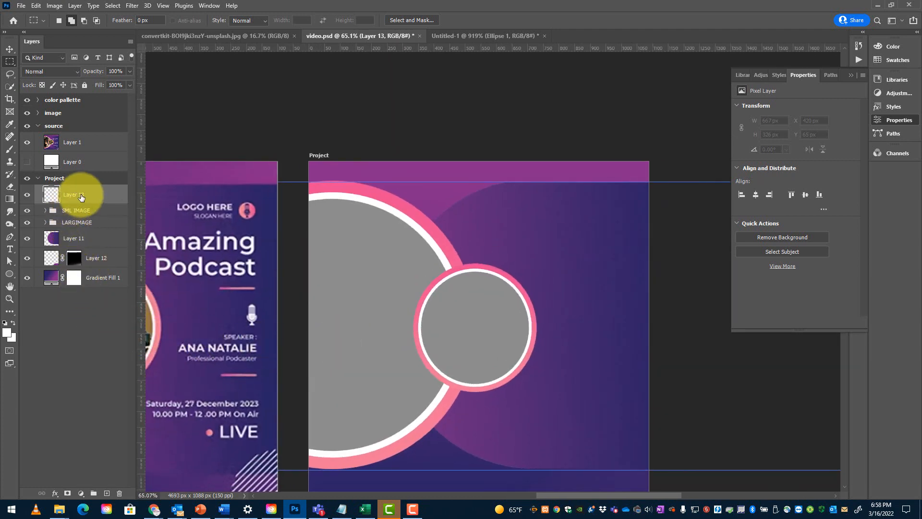
# - Add a pattern fill layer at the top of the Project artboard using the podcast dot pattern at 100% scale
pyautogui.click(77, 181)
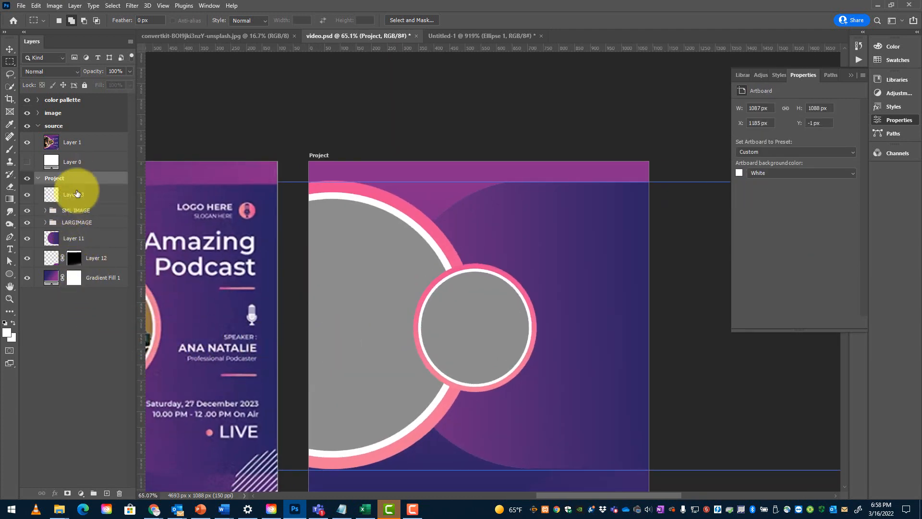
pyautogui.click(81, 494)
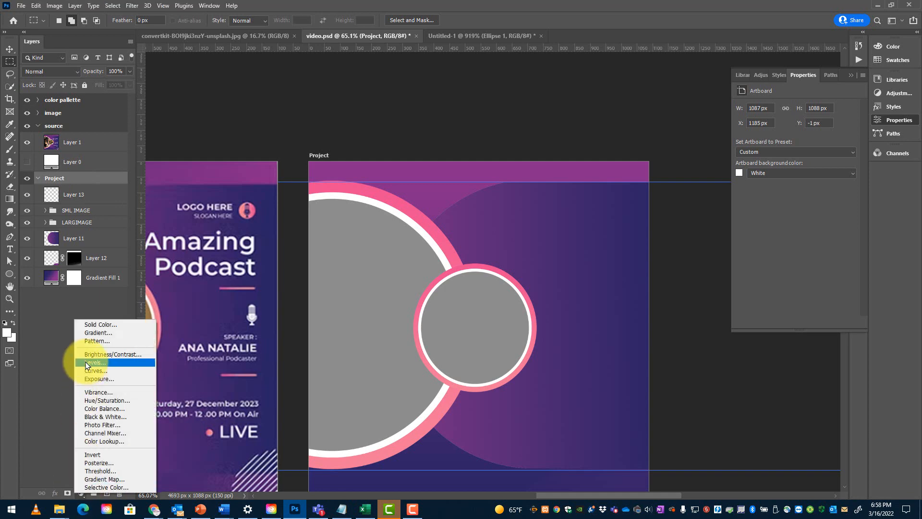
pyautogui.click(100, 343)
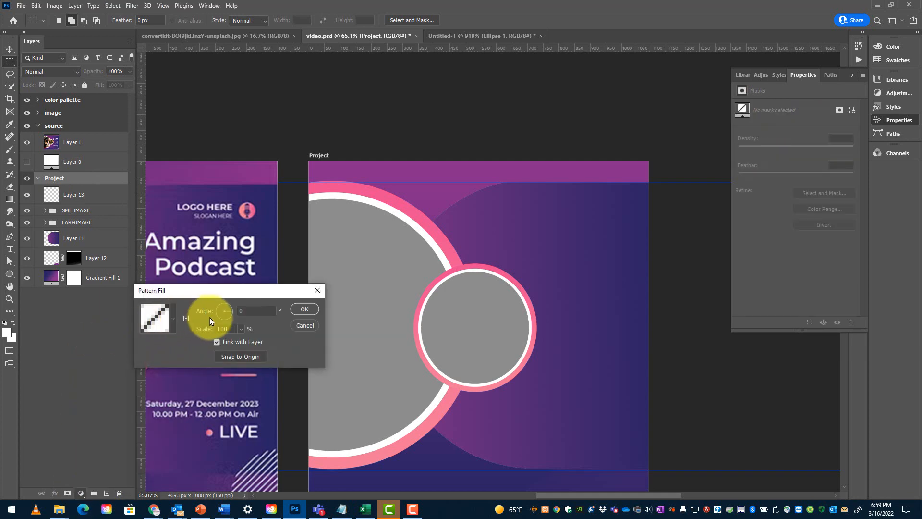
pyautogui.click(174, 319)
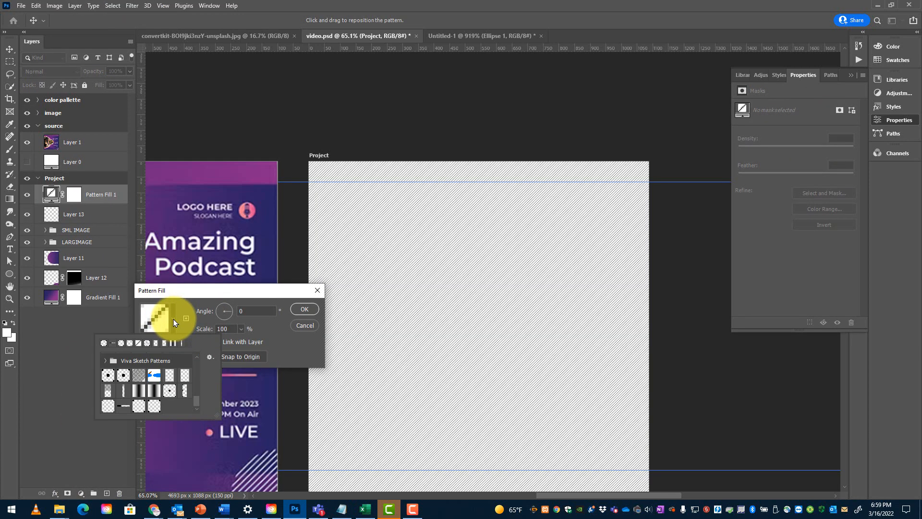
pyautogui.click(154, 406)
pyautogui.click(305, 312)
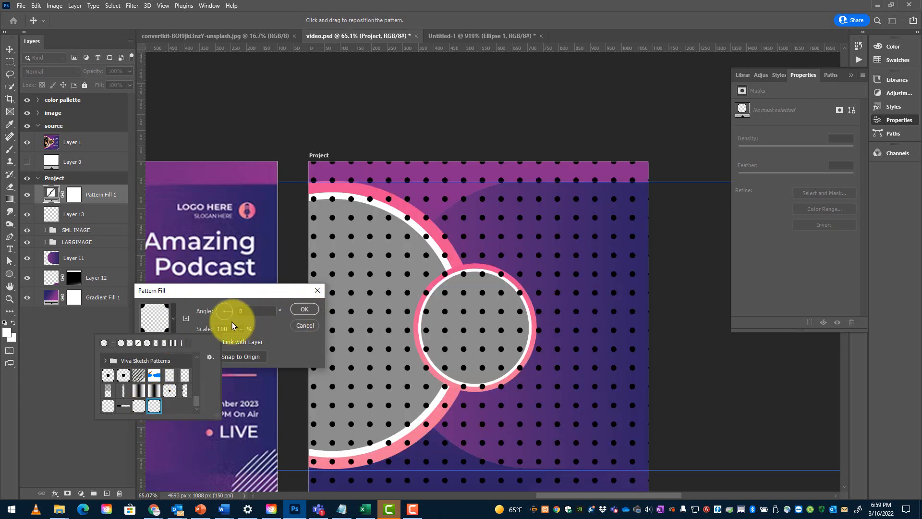
pyautogui.click(295, 311)
pyautogui.click(296, 311)
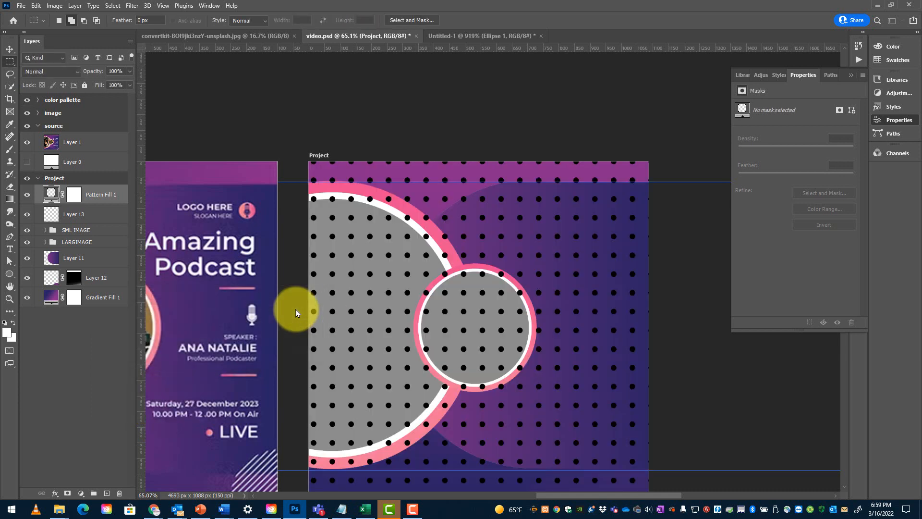
# - Rasterize the full-artboard dot pattern layer and shift it about 72 px left and 7 px down
pyautogui.rightClick(98, 198)
pyautogui.click(134, 239)
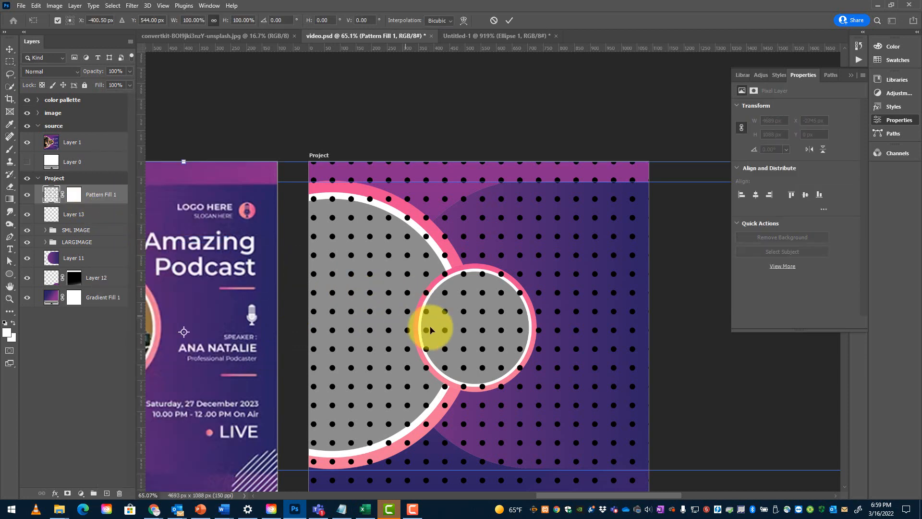
pyautogui.hotkey('ctrl', 't')
pyautogui.moveTo(381, 336); pyautogui.dragTo(373, 330)
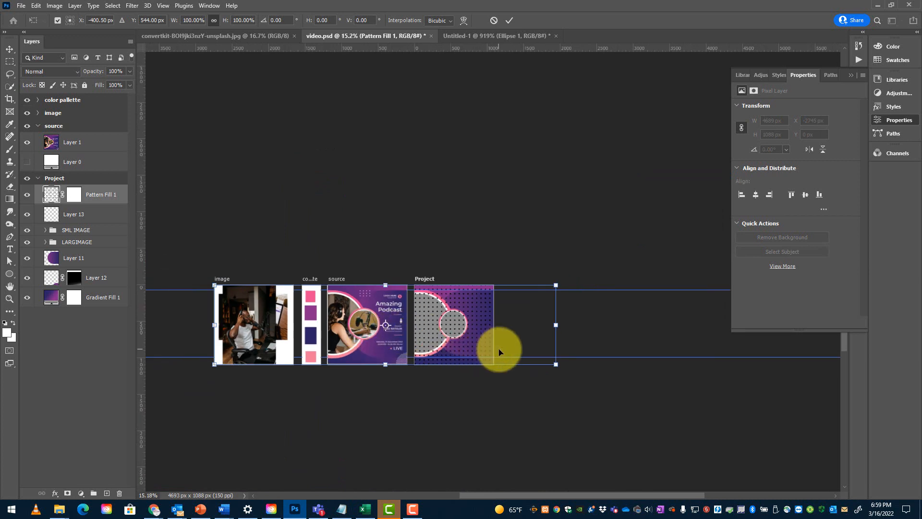
pyautogui.moveTo(486, 347)
pyautogui.mouseDown()
pyautogui.moveTo(518, 345)
pyautogui.moveTo(405, 339)
pyautogui.moveTo(560, 346)
pyautogui.moveTo(421, 347)
pyautogui.moveTo(483, 344)
pyautogui.moveTo(471, 350)
pyautogui.mouseUp()
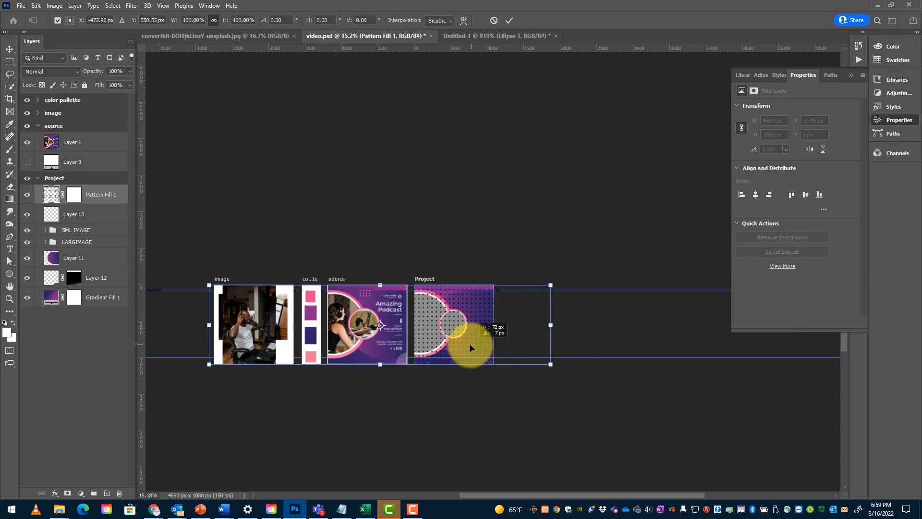
pyautogui.press('Return')
pyautogui.press('m')
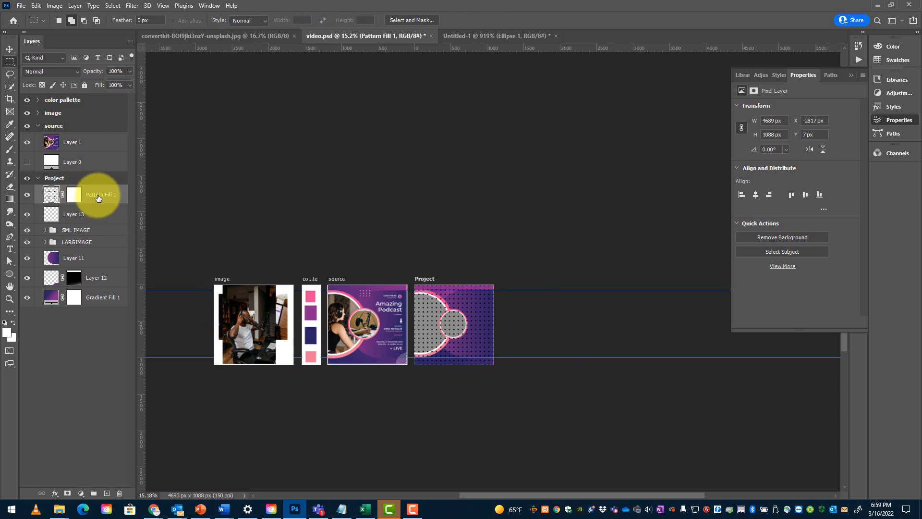
# - Delete the rasterized dot pattern layer and make Layer 13 active
pyautogui.moveTo(96, 195); pyautogui.dragTo(120, 492)
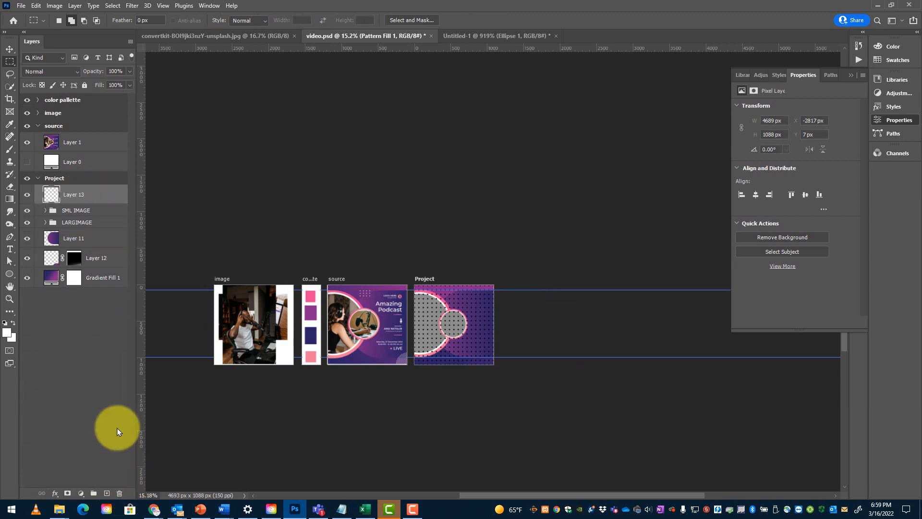
pyautogui.click(83, 183)
pyautogui.click(83, 195)
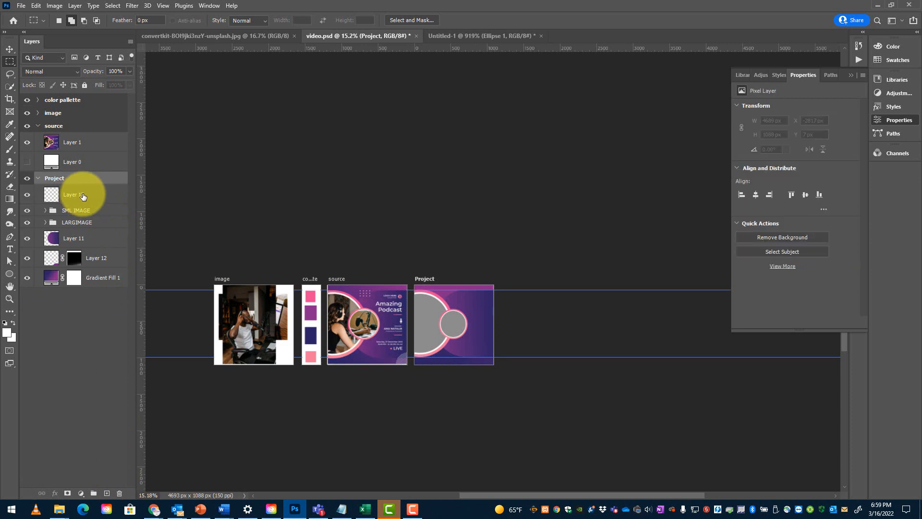
# - Select an area about 655 × 374 px in the artboard's upper right and add a PODCAST DOTS pattern fill layer limited to it
pyautogui.moveTo(476, 309); pyautogui.dragTo(514, 299)
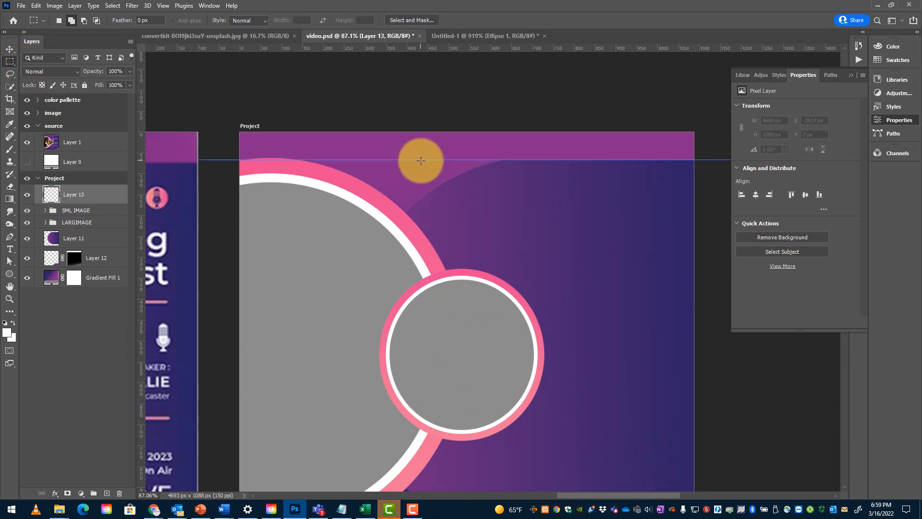
pyautogui.moveTo(420, 159); pyautogui.dragTo(714, 316)
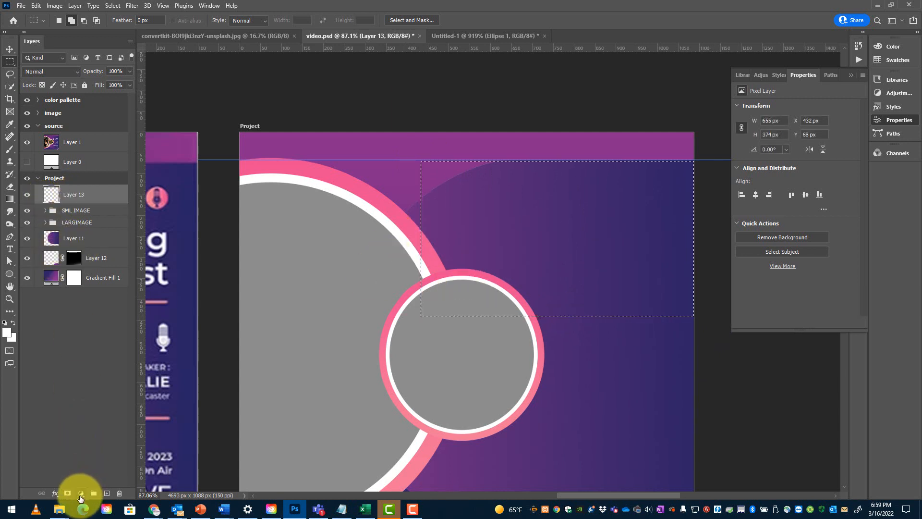
pyautogui.click(82, 493)
pyautogui.click(96, 343)
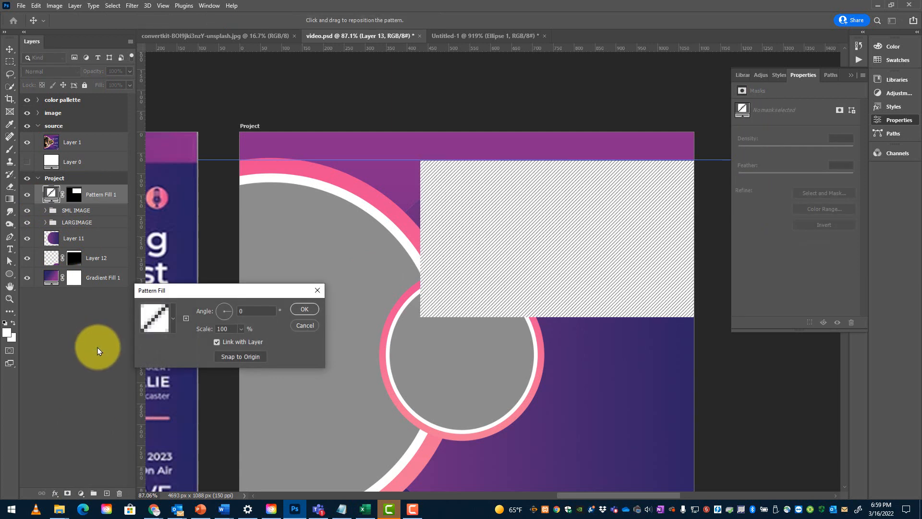
pyautogui.click(174, 319)
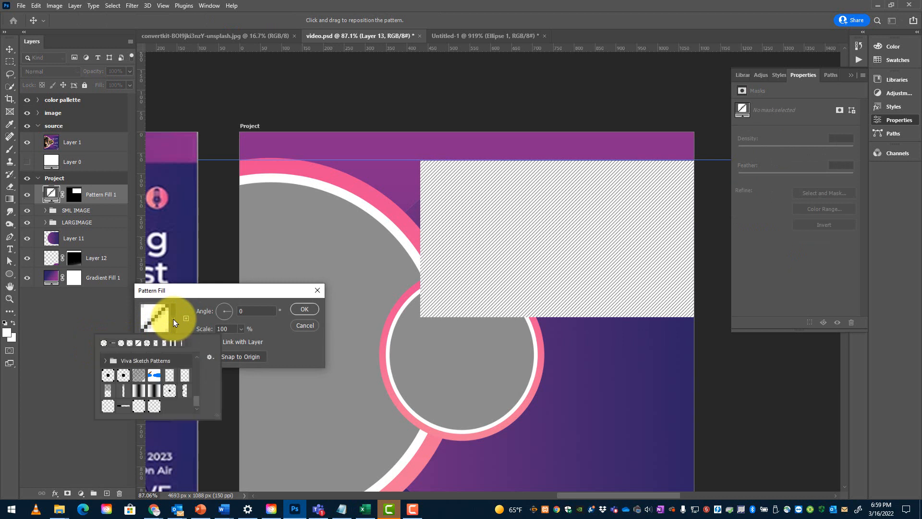
pyautogui.click(154, 406)
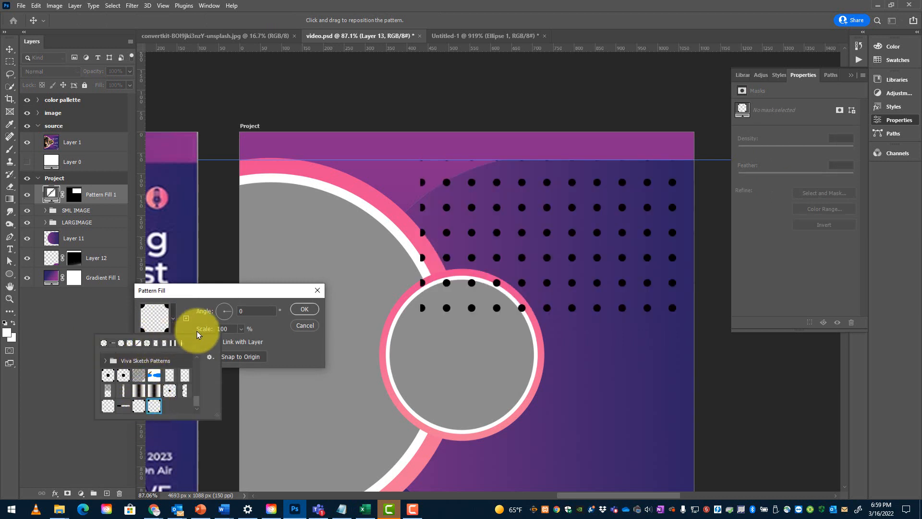
# - Set the dot pattern fill's scale to 60% and accept the fill
pyautogui.click(197, 291)
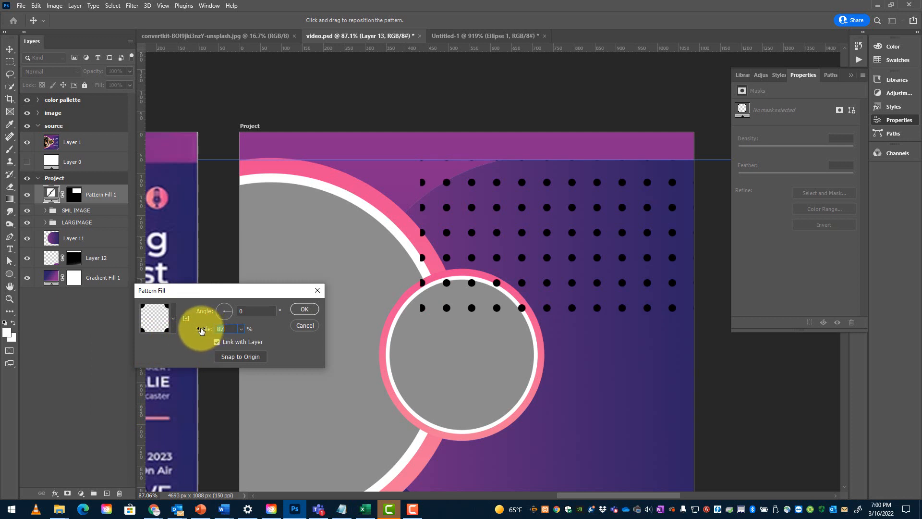
pyautogui.moveTo(201, 330); pyautogui.dragTo(195, 327)
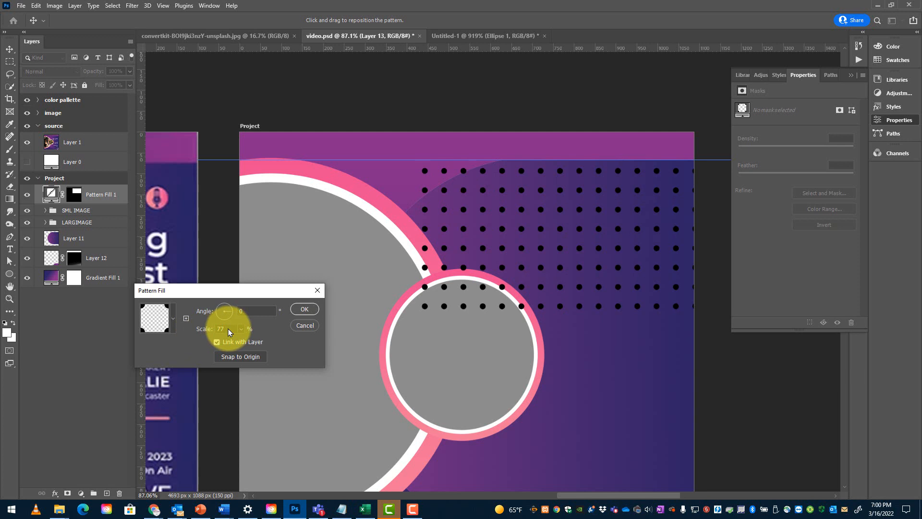
pyautogui.doubleClick(221, 328)
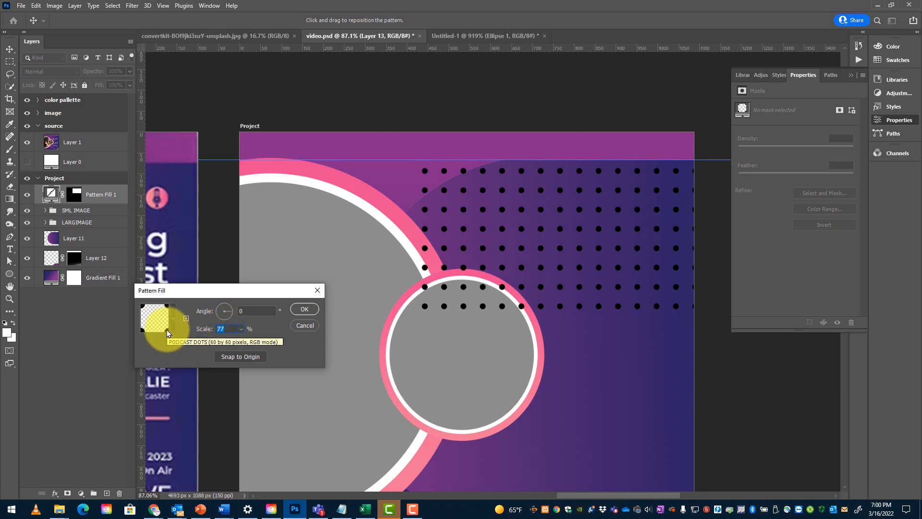
pyautogui.write('60')
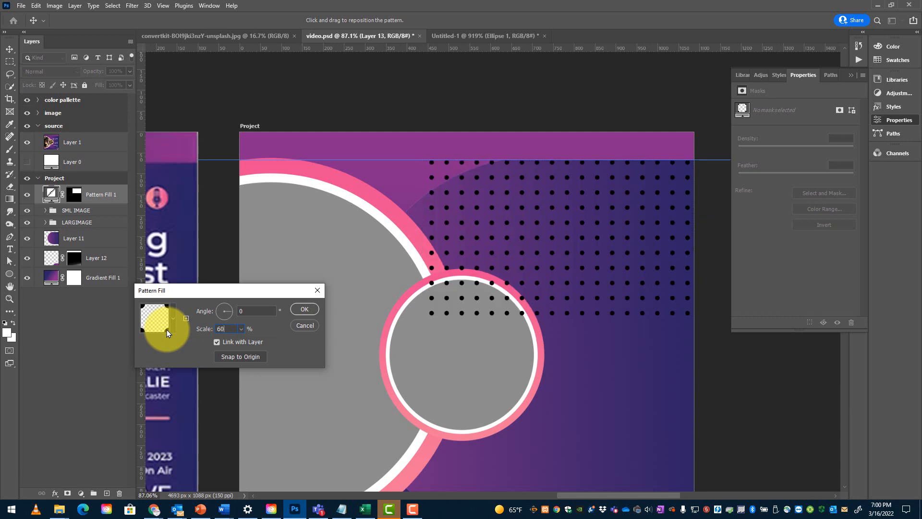
pyautogui.click(305, 311)
# - Rasterize the Pattern Fill 1 layer and apply its layer mask
pyautogui.press('m')
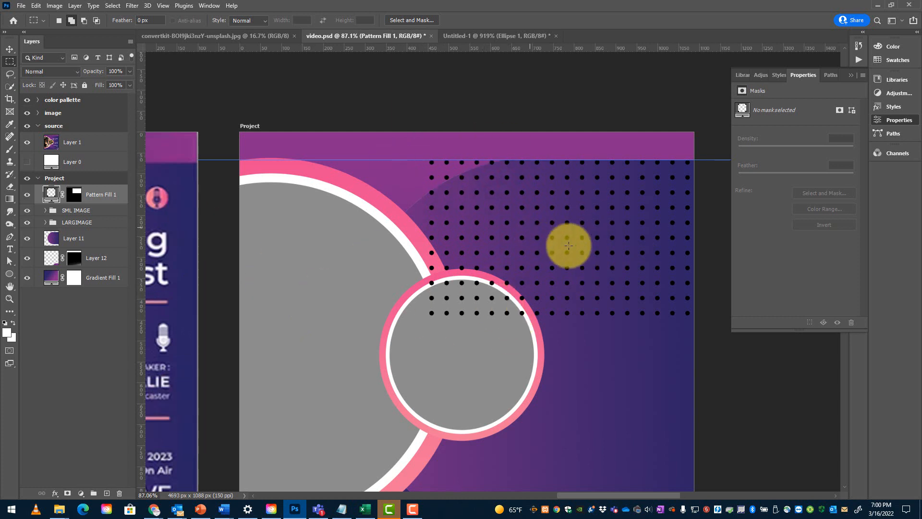
pyautogui.rightClick(74, 194)
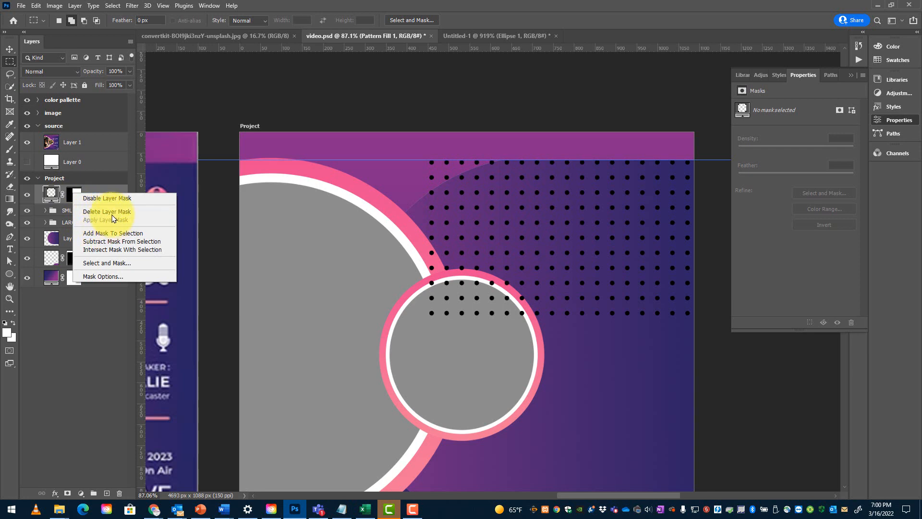
pyautogui.click(82, 180)
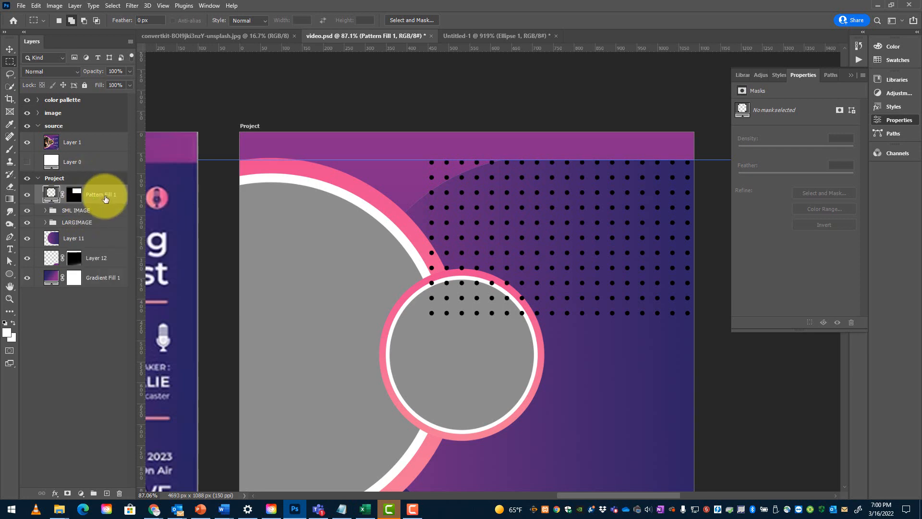
pyautogui.rightClick(105, 198)
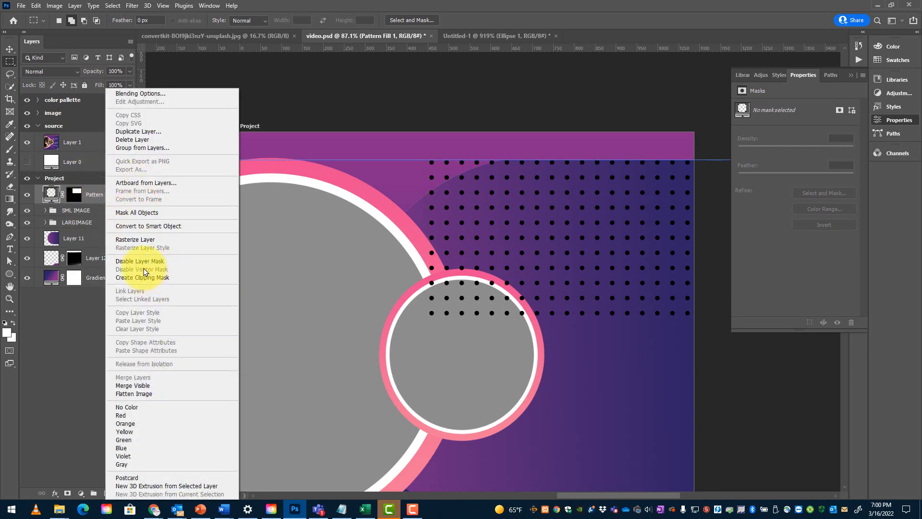
pyautogui.click(133, 238)
pyautogui.rightClick(73, 199)
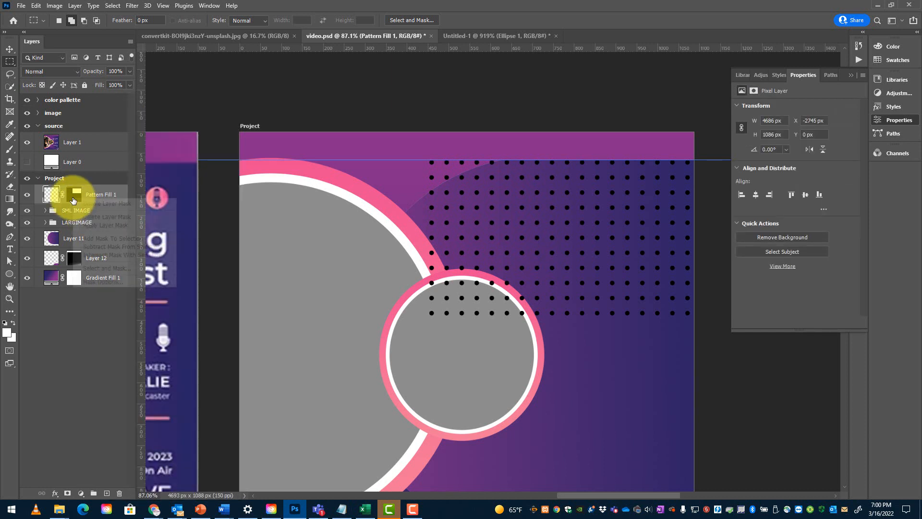
pyautogui.click(110, 226)
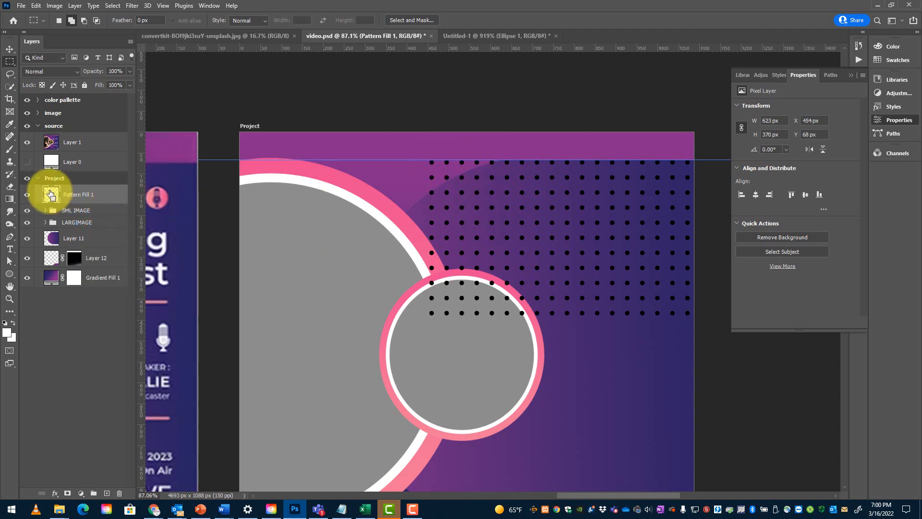
# - Move the dot grid about 71 px left with Free Transform, to X 383 px and Y 67 px
pyautogui.hotkey('ctrl', 't')
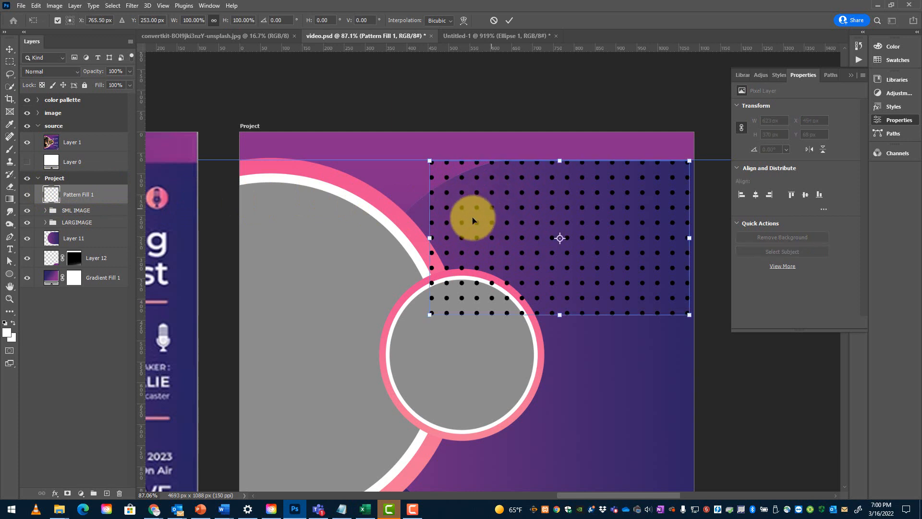
pyautogui.moveTo(473, 221); pyautogui.dragTo(468, 207)
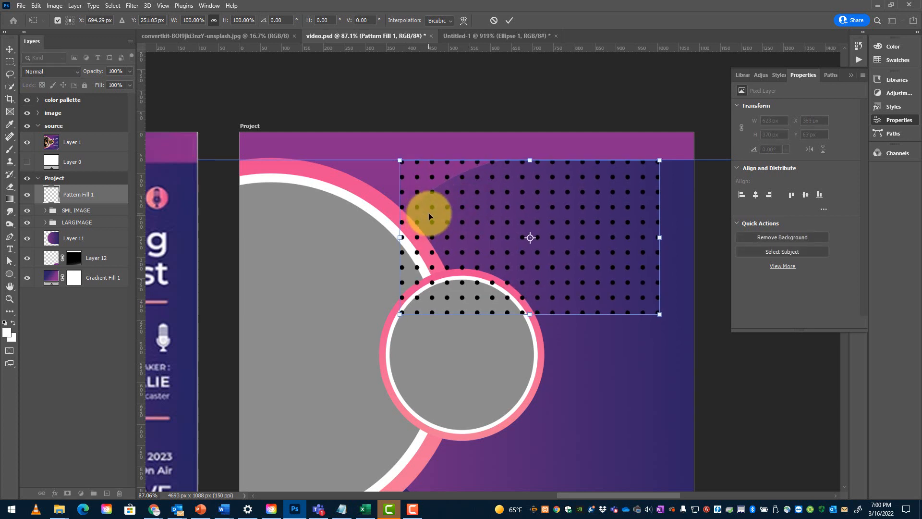
pyautogui.press('Return')
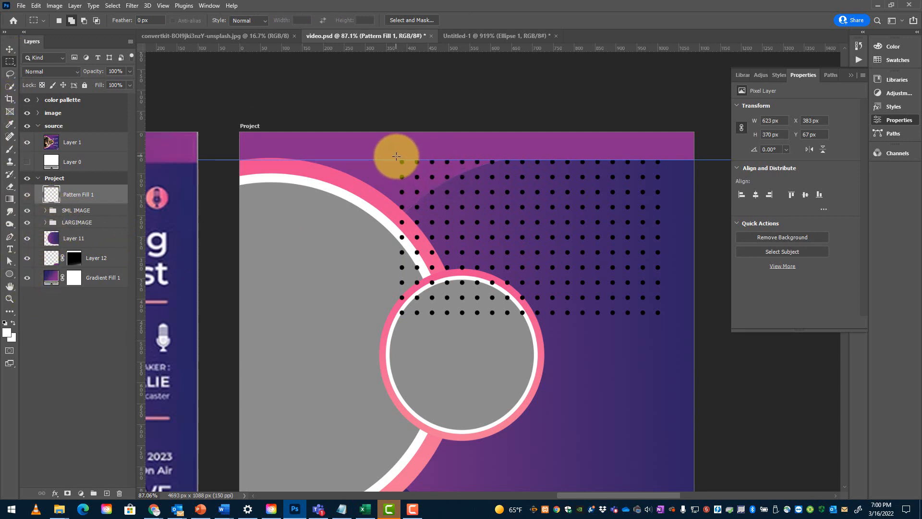
# - Select a rectangular area about 212 × 152 px around the dots in the grid's upper-left corner
pyautogui.moveTo(396, 151); pyautogui.dragTo(407, 190)
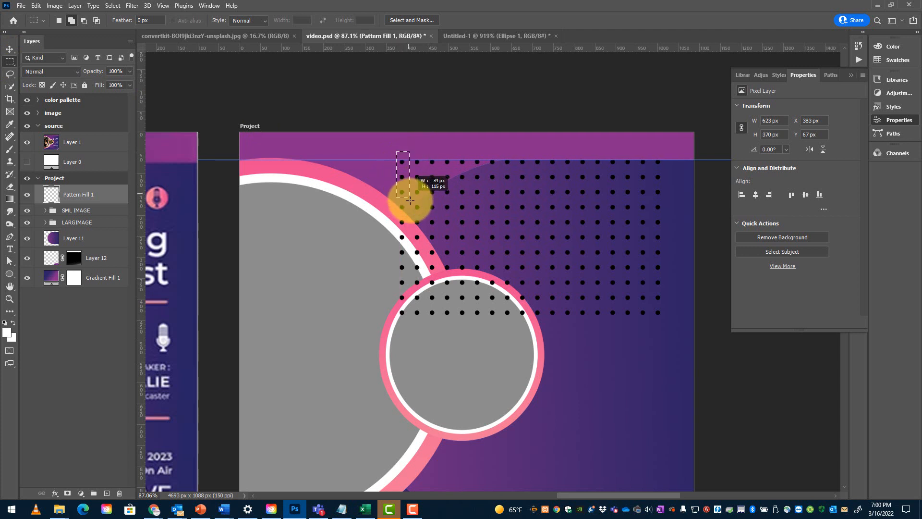
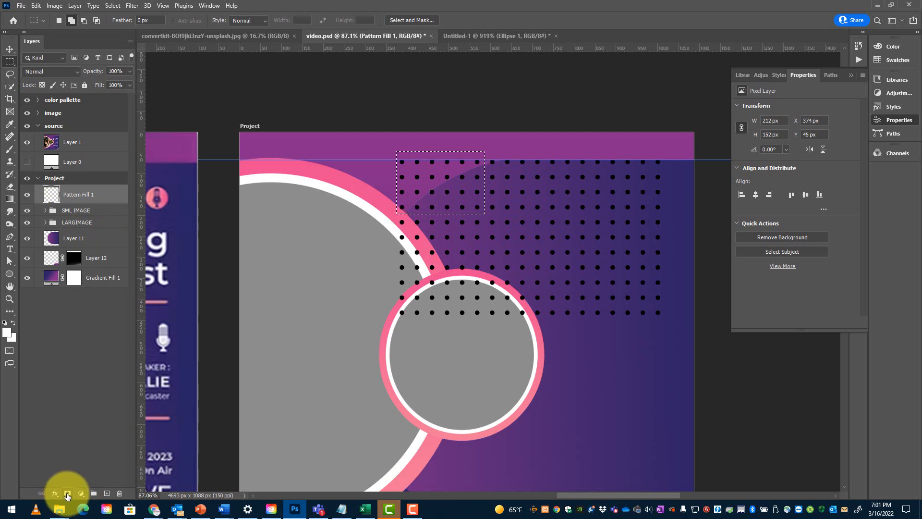
pyautogui.click(67, 493)
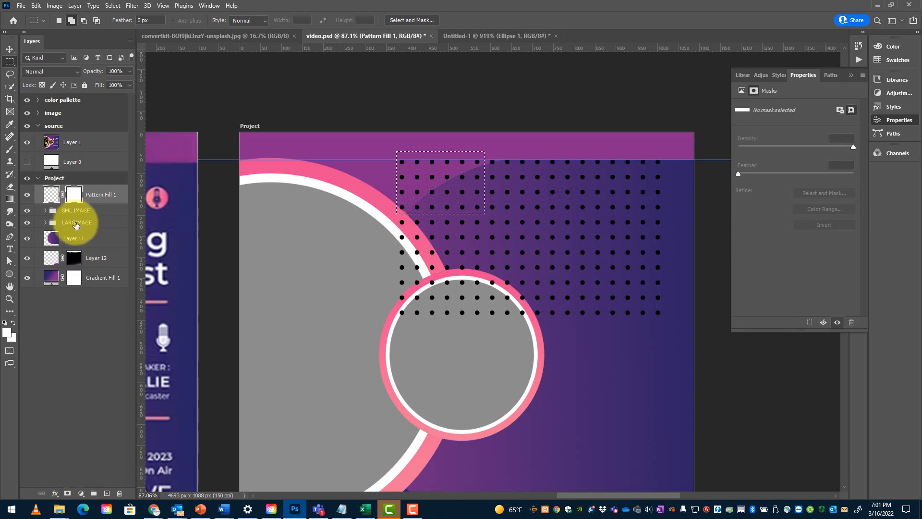
pyautogui.hotkey('ctrl', 'z')
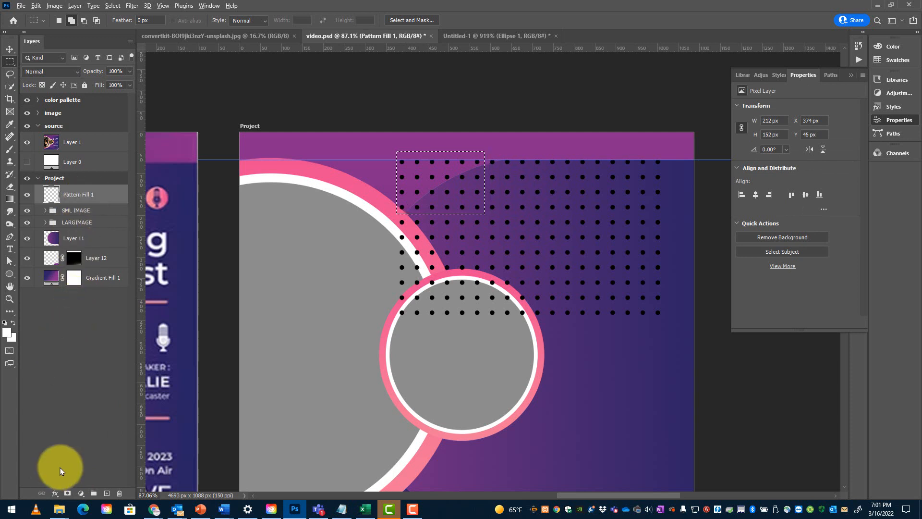
pyautogui.click(67, 494)
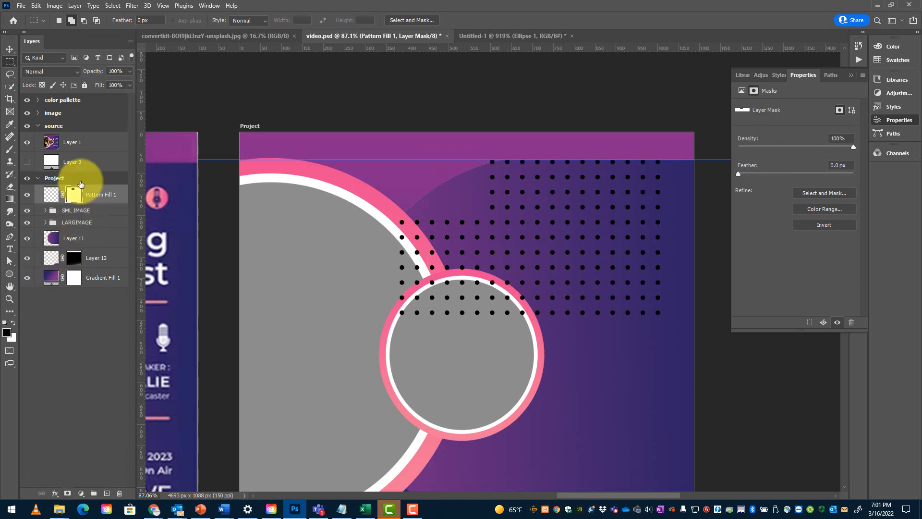
pyautogui.hotkey('ctrl', 'z')
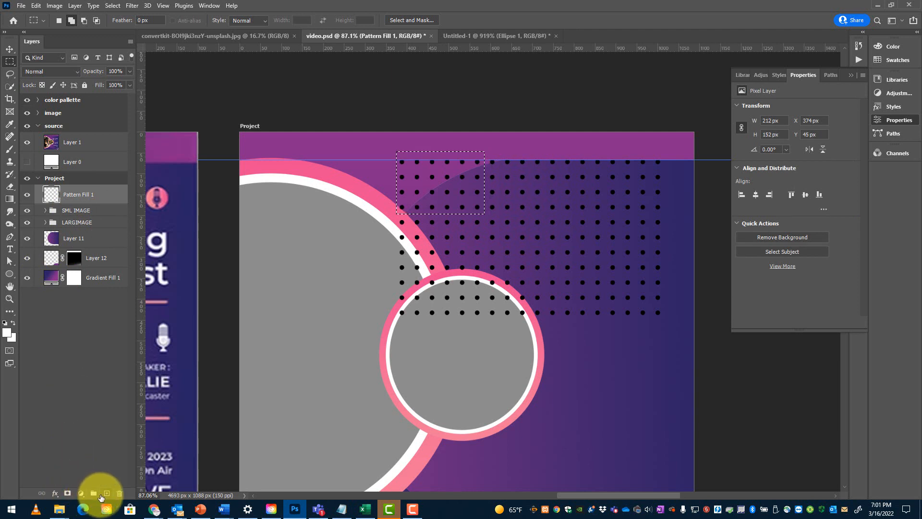
# - Mask Pattern Fill 1 so only the selected dots show, and add a white (ffffff) Solid Color fill layer above it
pyautogui.click(66, 495)
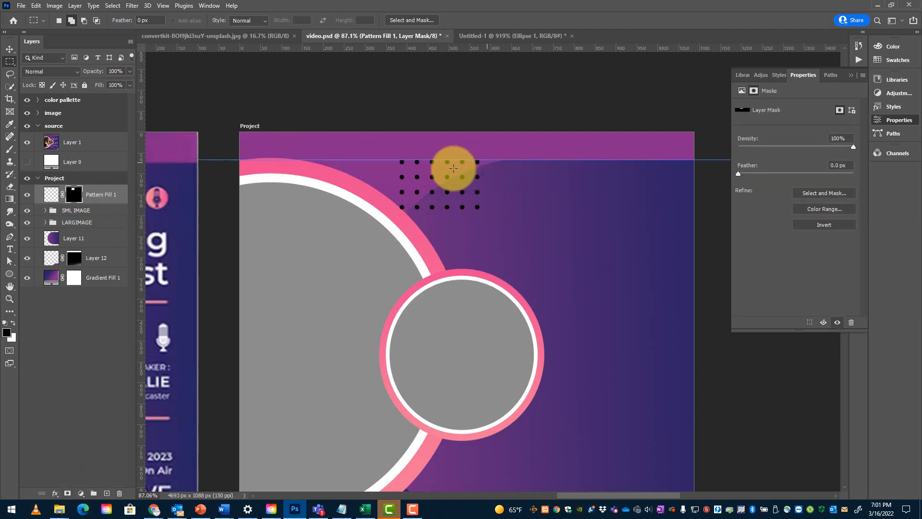
pyautogui.click(97, 193)
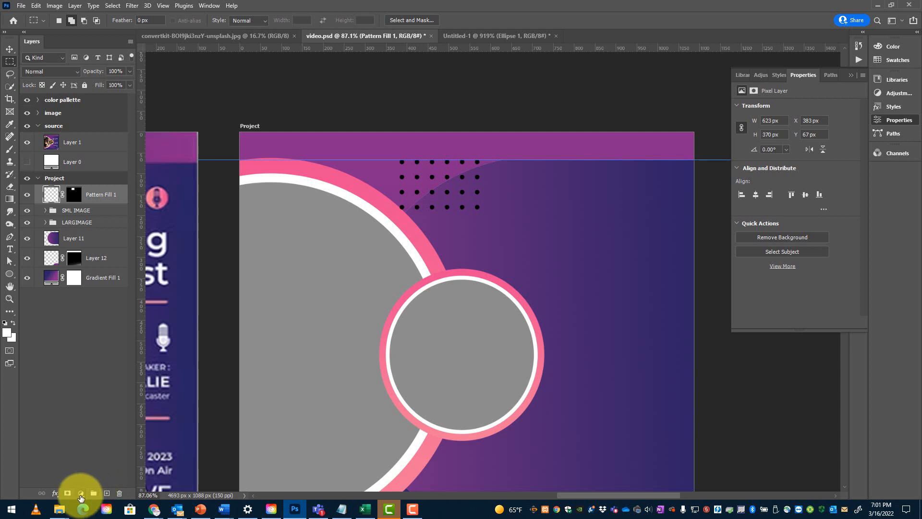
pyautogui.click(81, 493)
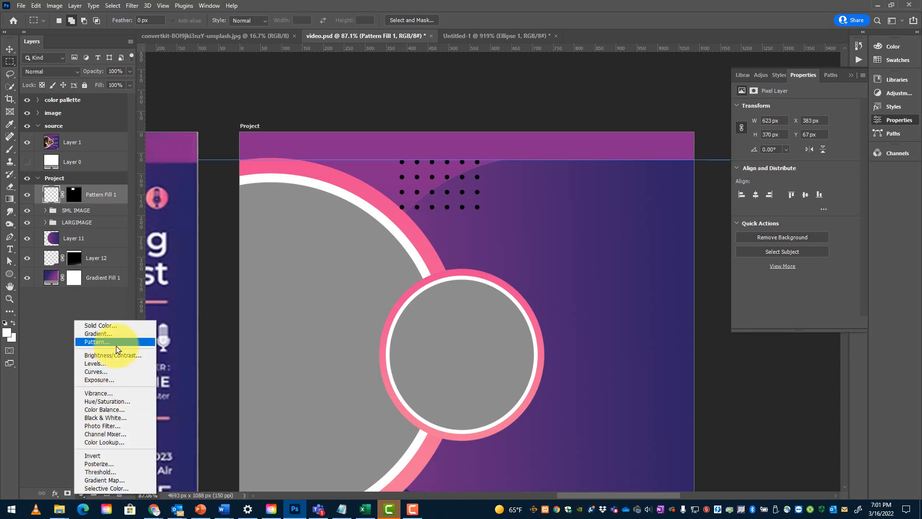
pyautogui.click(114, 327)
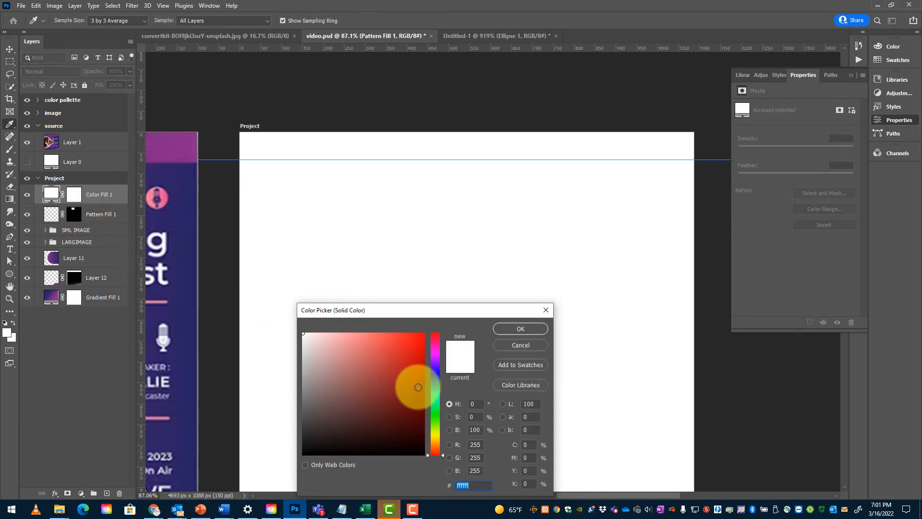
pyautogui.click(497, 327)
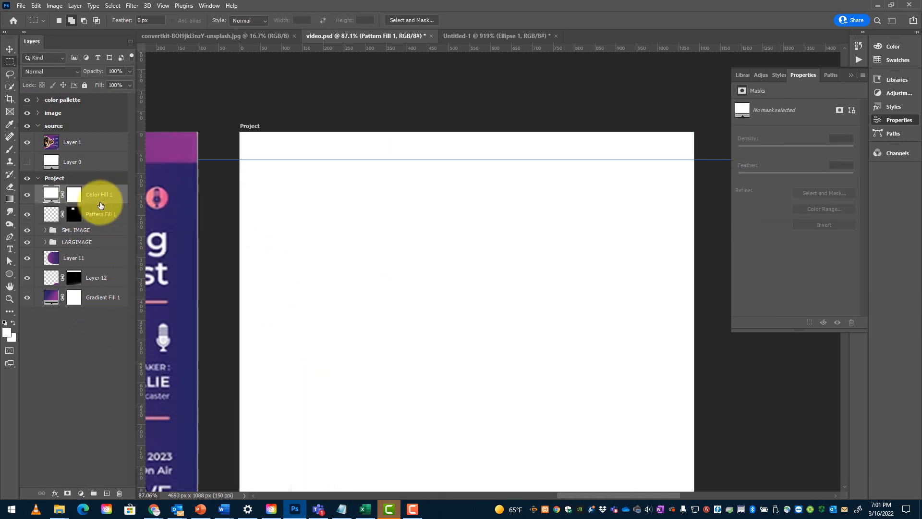
# - Clip the Color Fill 1 layer to Pattern Fill 1 so the white colors only the dots
pyautogui.press('super')
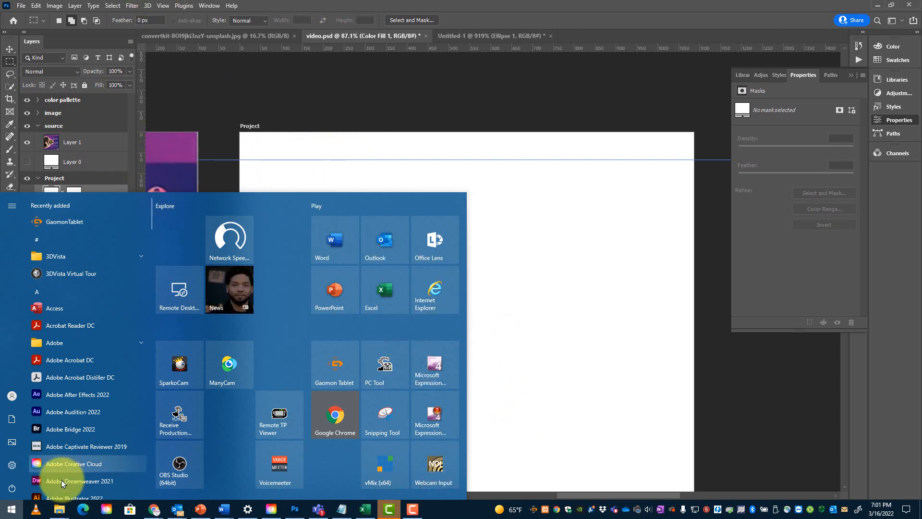
pyautogui.click(10, 508)
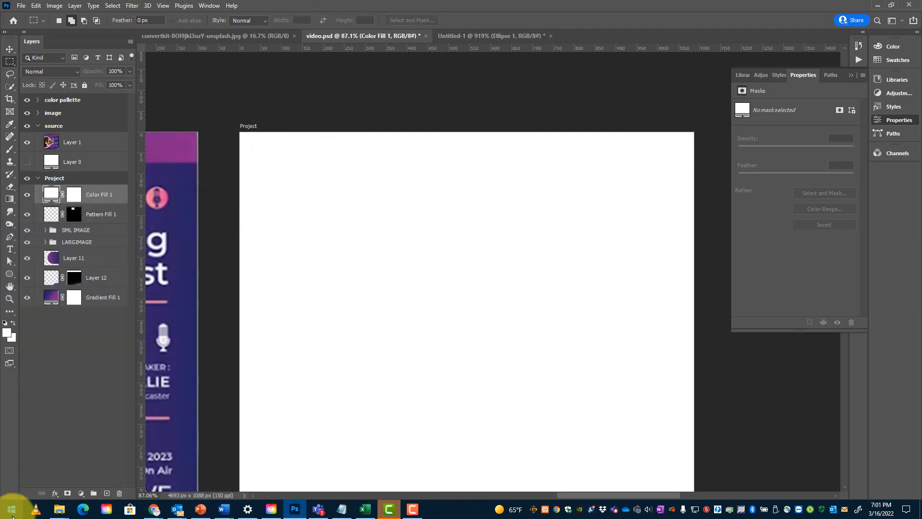
pyautogui.click(103, 198)
pyautogui.moveTo(103, 199); pyautogui.dragTo(104, 204)
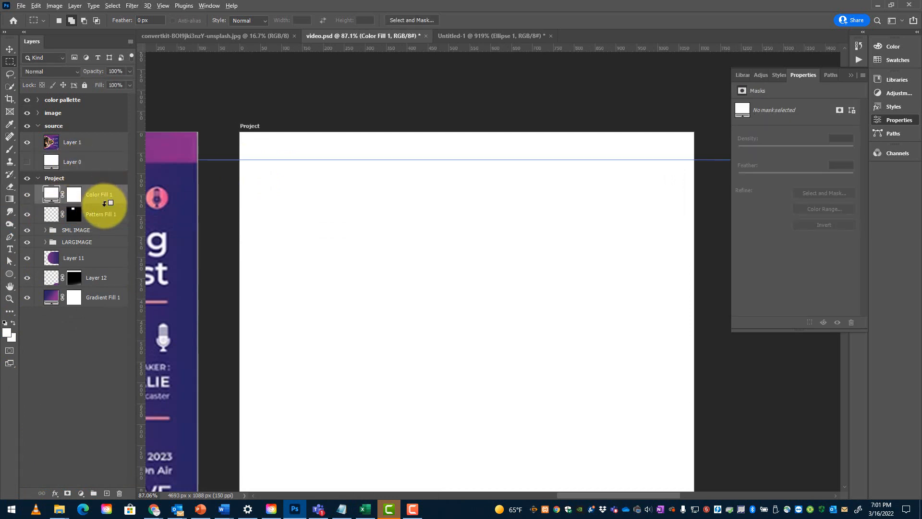
pyautogui.keyDown('alt'); pyautogui.click(105, 203); pyautogui.keyUp('alt')
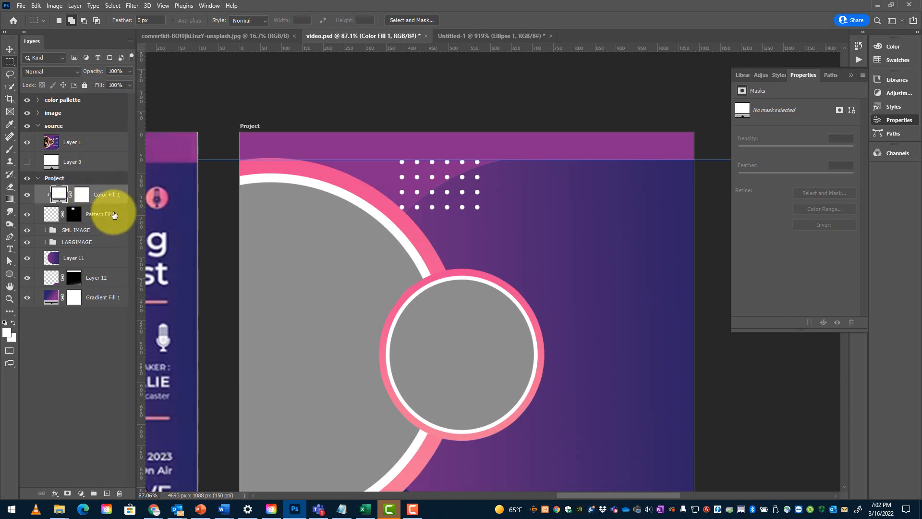
# - Group the Color Fill 1 and Pattern Fill 1 layers and name the group DOTS
pyautogui.keyDown('shift'); pyautogui.click(114, 214); pyautogui.keyUp('shift')
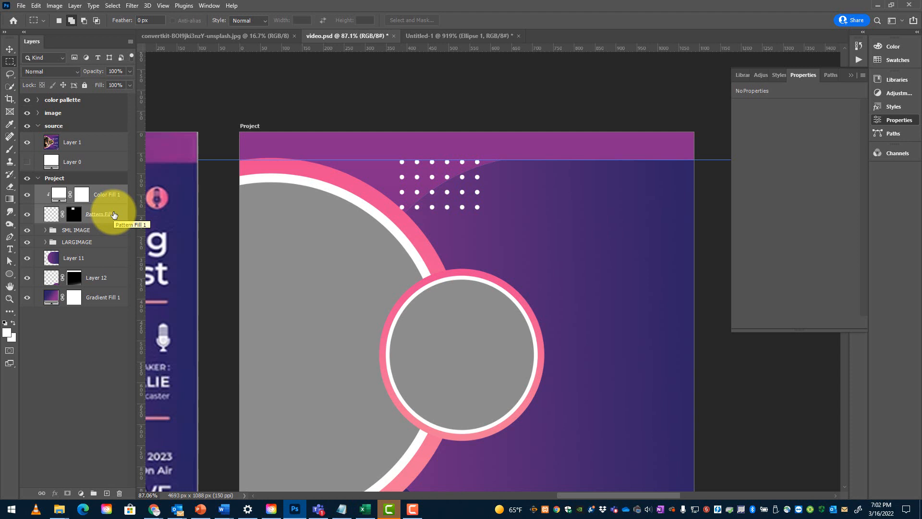
pyautogui.click(93, 493)
pyautogui.click(73, 193)
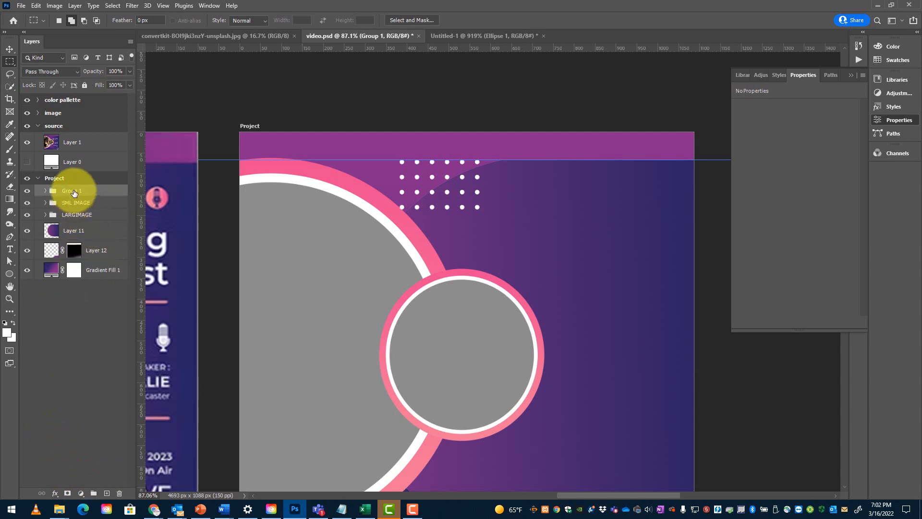
pyautogui.doubleClick(72, 191)
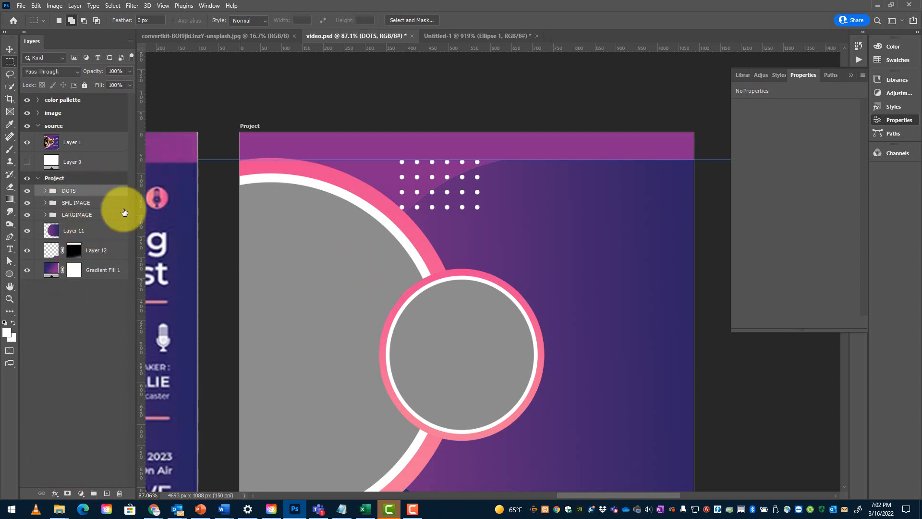
# - Move the DOTS group about 100 px right and 32 px down with Free Transform
pyautogui.hotkey('ctrl', 't')
pyautogui.moveTo(447, 213); pyautogui.dragTo(519, 247)
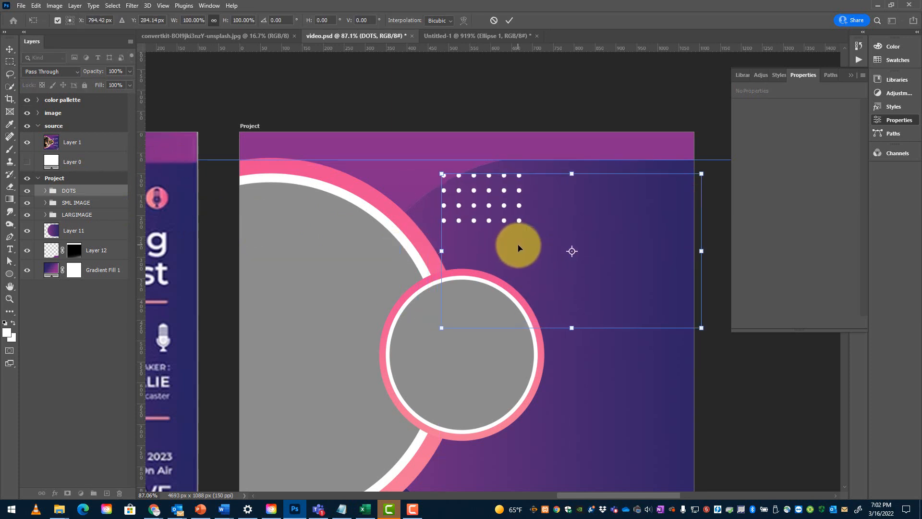
pyautogui.press('Return')
# - Add a new layer above DOTS and make a circular selection about 345 px wide near the Project artboard's lower-right corner
pyautogui.moveTo(594, 255); pyautogui.dragTo(550, 290)
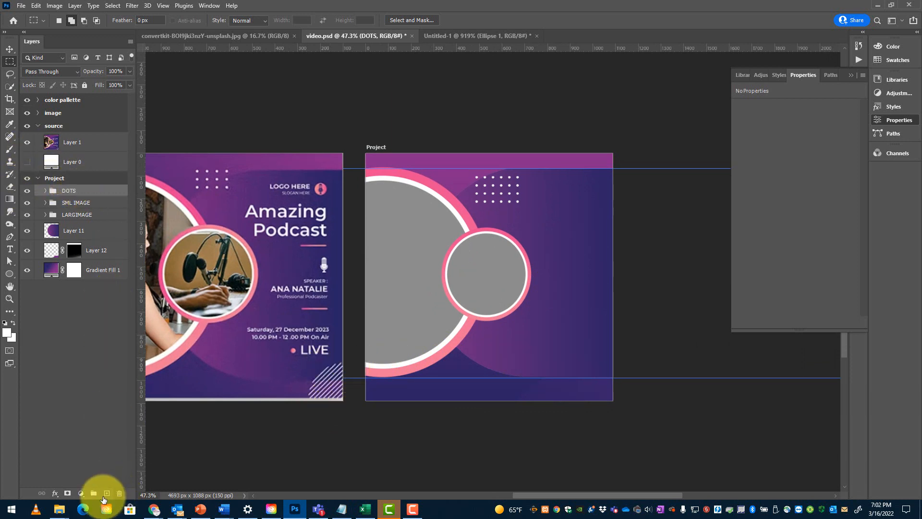
pyautogui.click(106, 495)
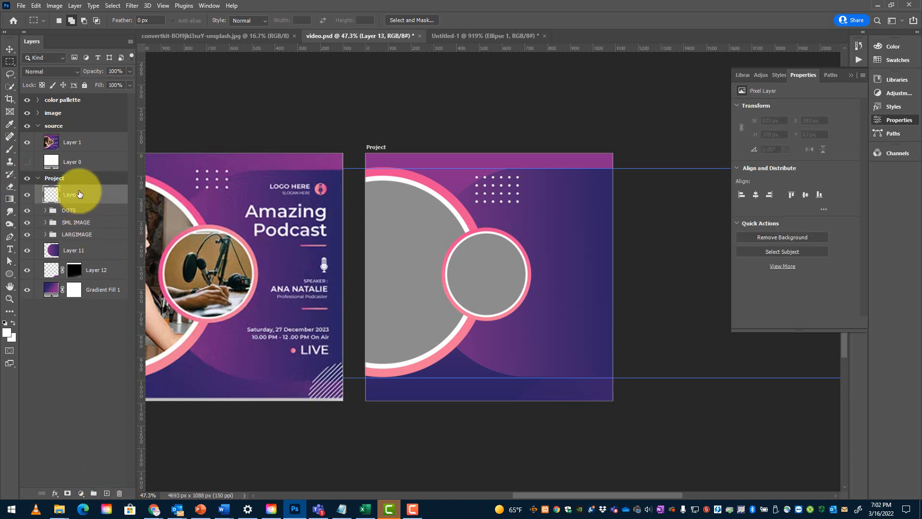
pyautogui.rightClick(12, 61)
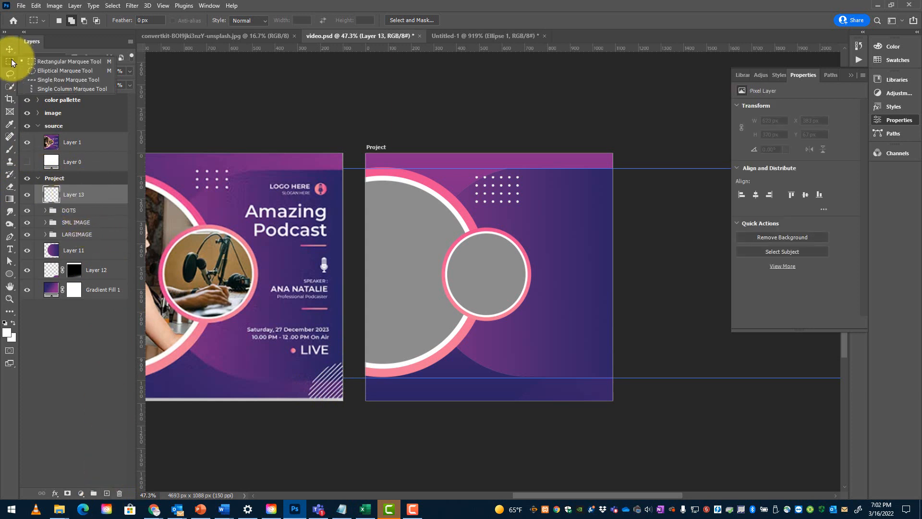
pyautogui.click(42, 70)
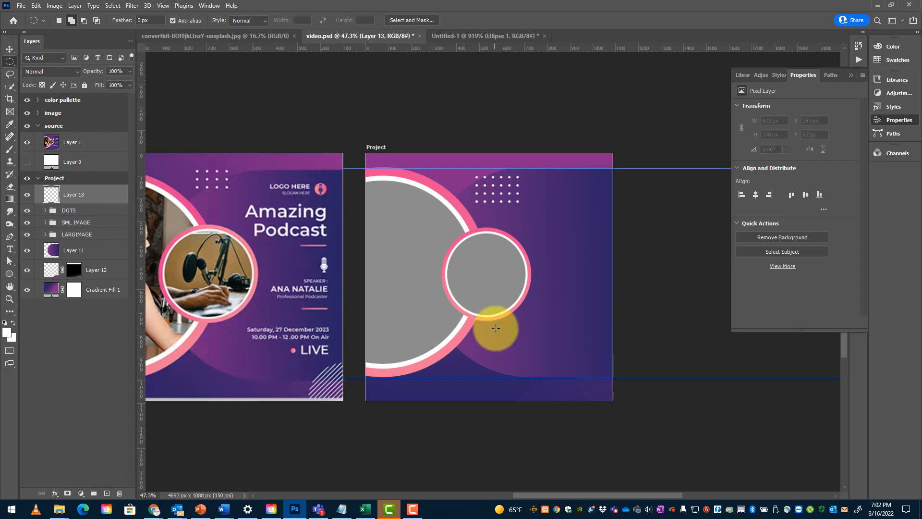
pyautogui.moveTo(523, 333); pyautogui.dragTo(595, 385)
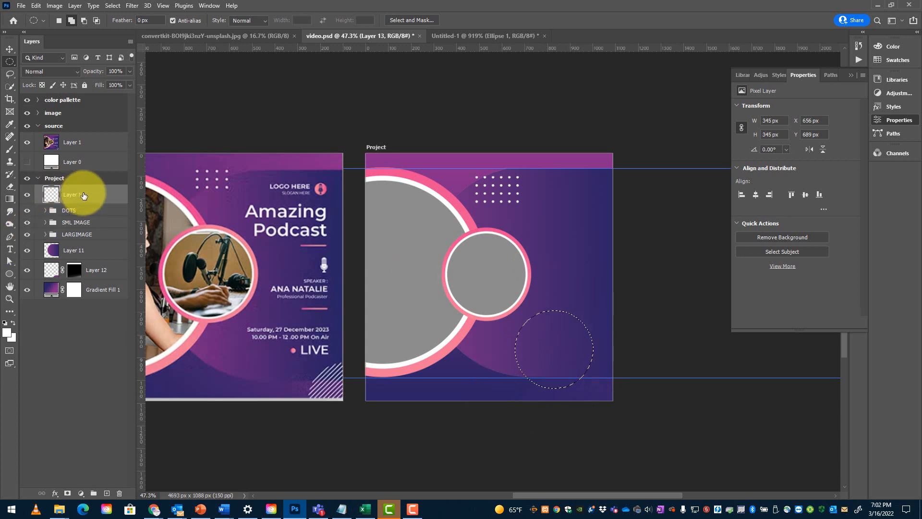
# - Add a pattern fill layer limited to the circular selection, using the black bar pattern that produces vertical stripes
pyautogui.click(82, 493)
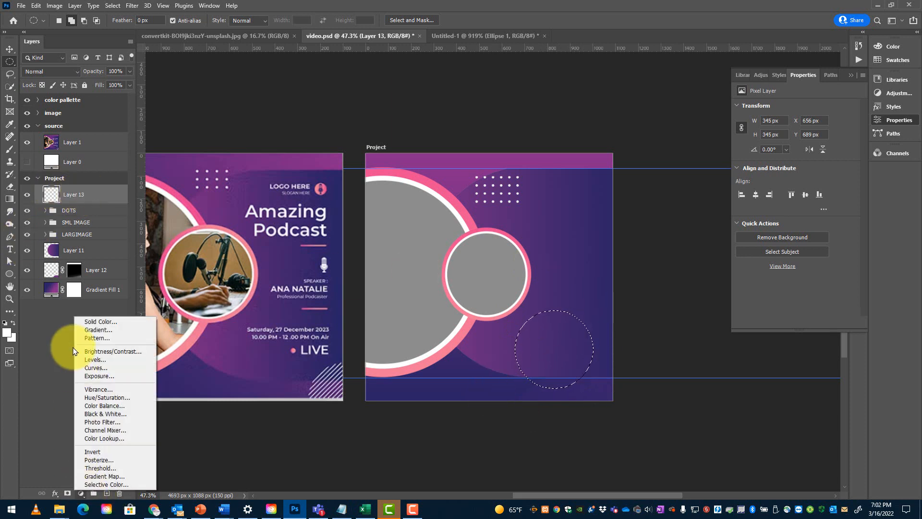
pyautogui.click(94, 339)
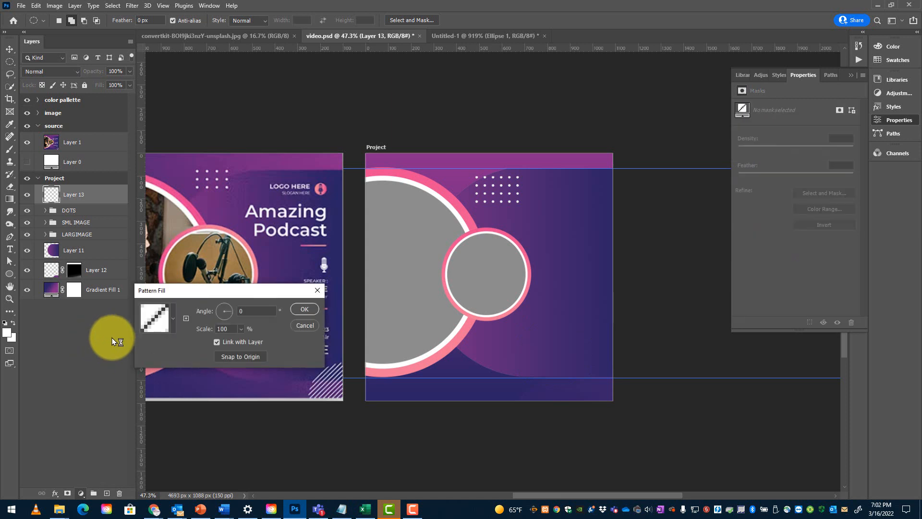
pyautogui.click(173, 316)
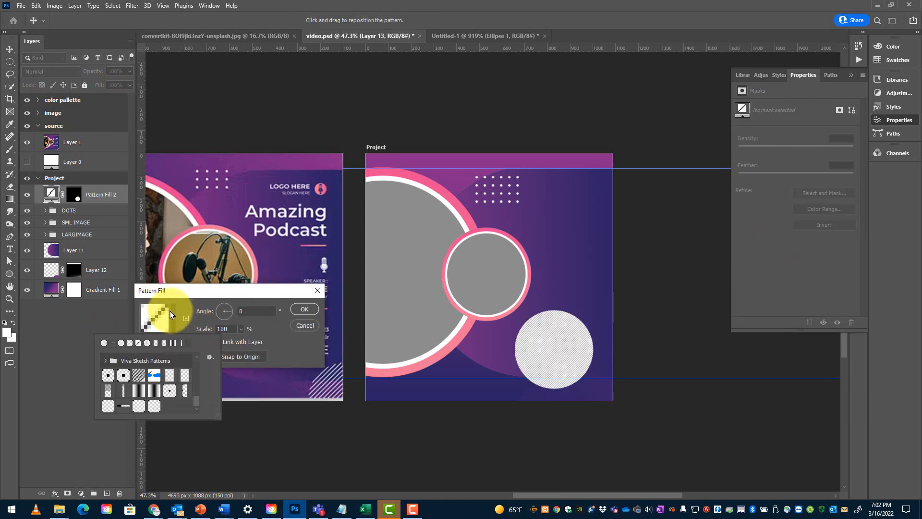
pyautogui.click(123, 406)
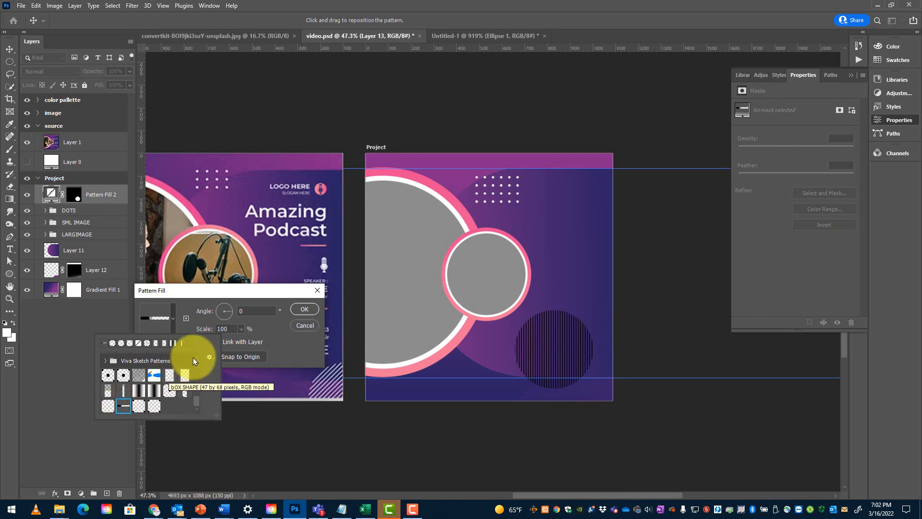
pyautogui.click(229, 306)
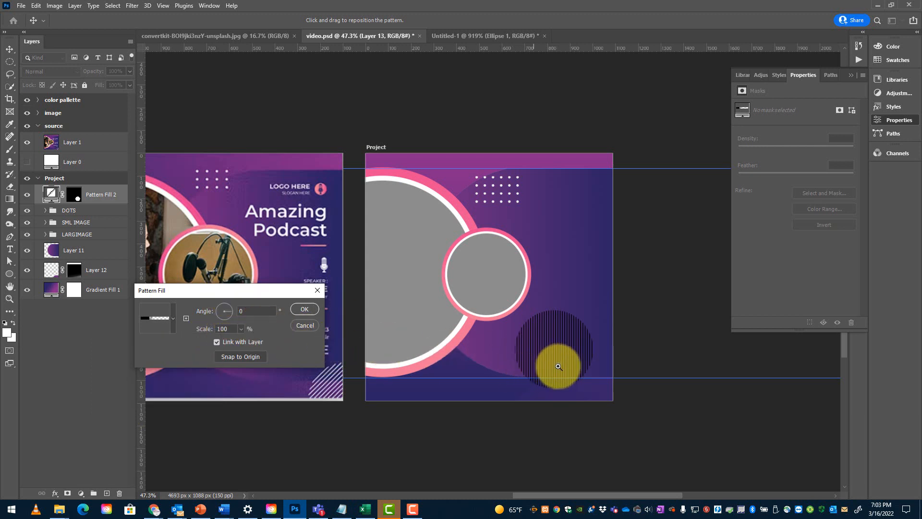
# - Set the stripe pattern fill's angle to -41.11° and its scale to 140%, and accept the fill
pyautogui.moveTo(556, 366); pyautogui.dragTo(577, 350)
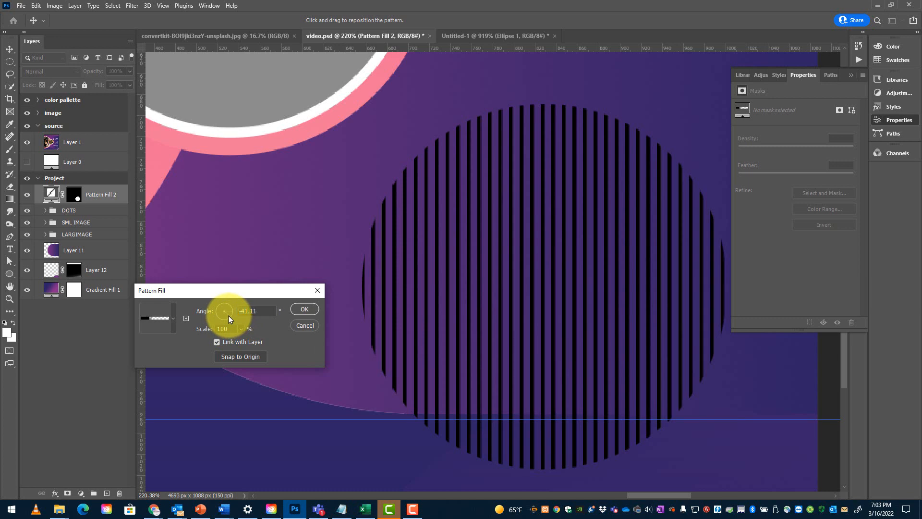
pyautogui.click(228, 315)
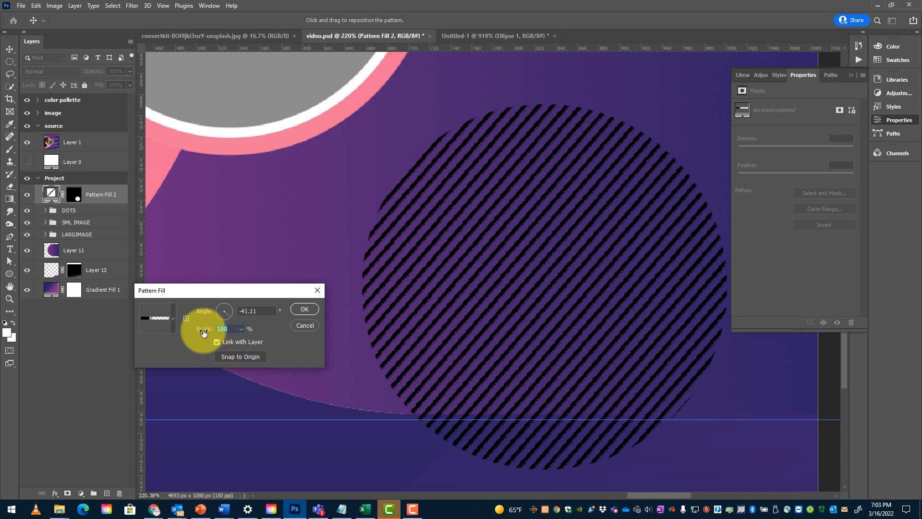
pyautogui.write('140')
pyautogui.click(251, 318)
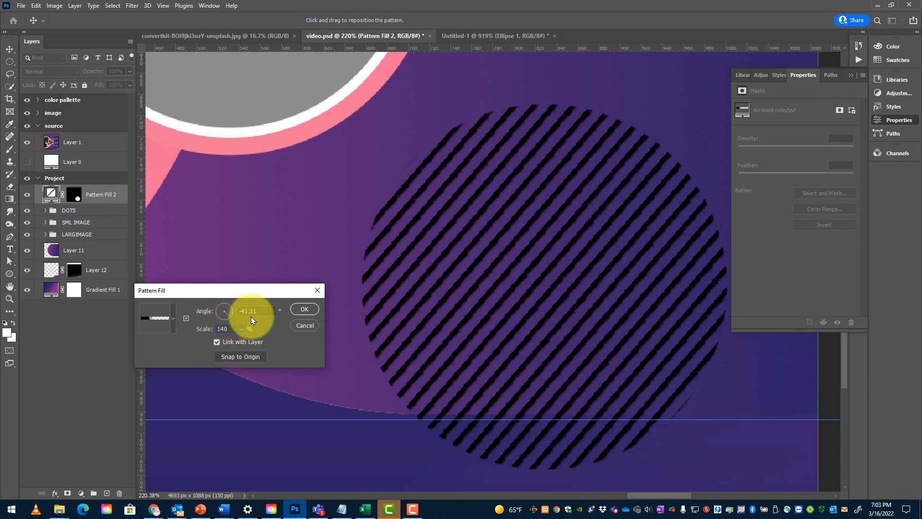
pyautogui.click(301, 310)
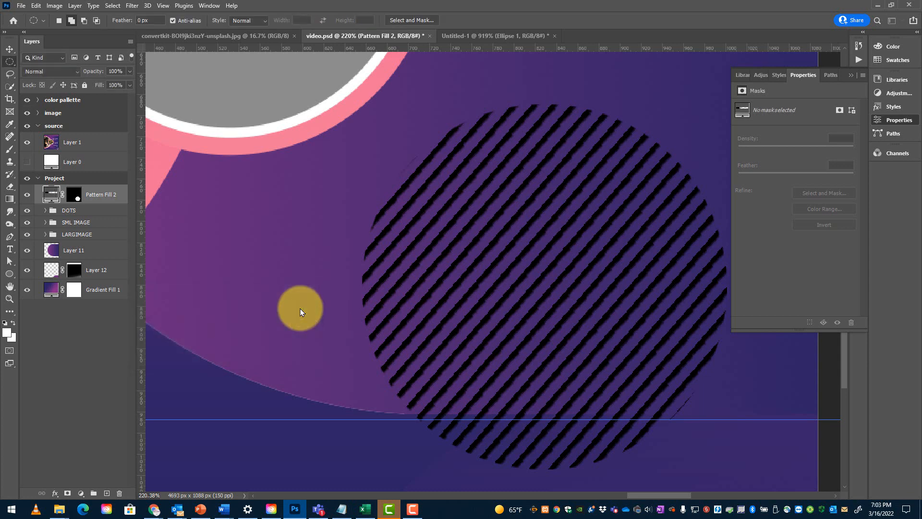
# - Rasterize the Pattern Fill 2 layer
pyautogui.rightClick(97, 197)
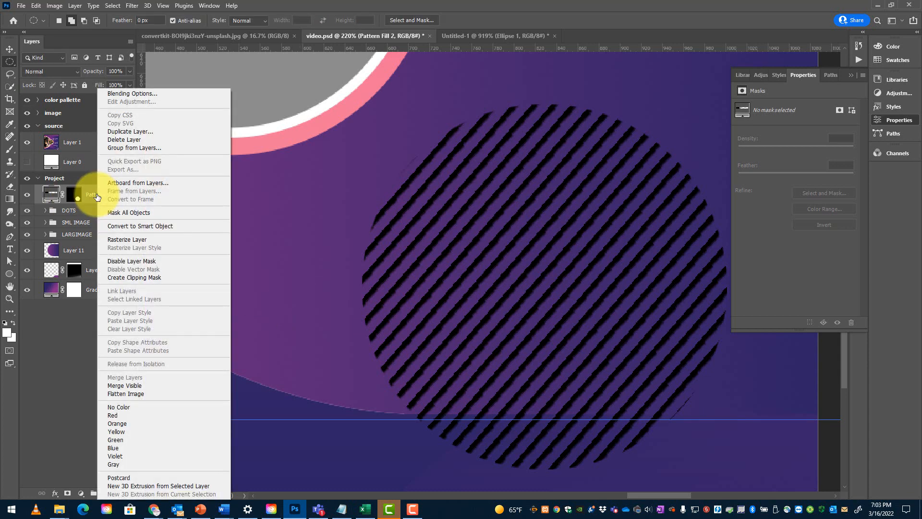
pyautogui.click(116, 239)
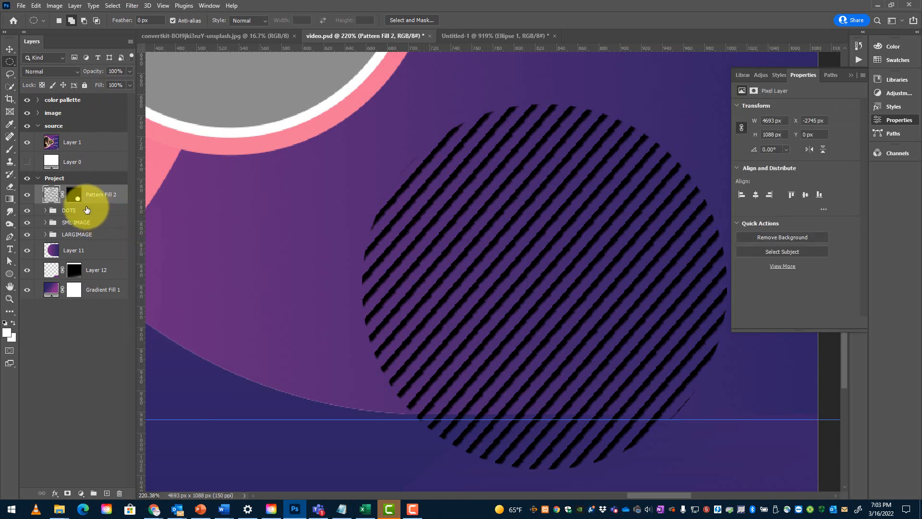
# - Apply the Pattern Fill 2 layer's mask, and clip a white solid color fill layer to the stripes
pyautogui.rightClick(74, 199)
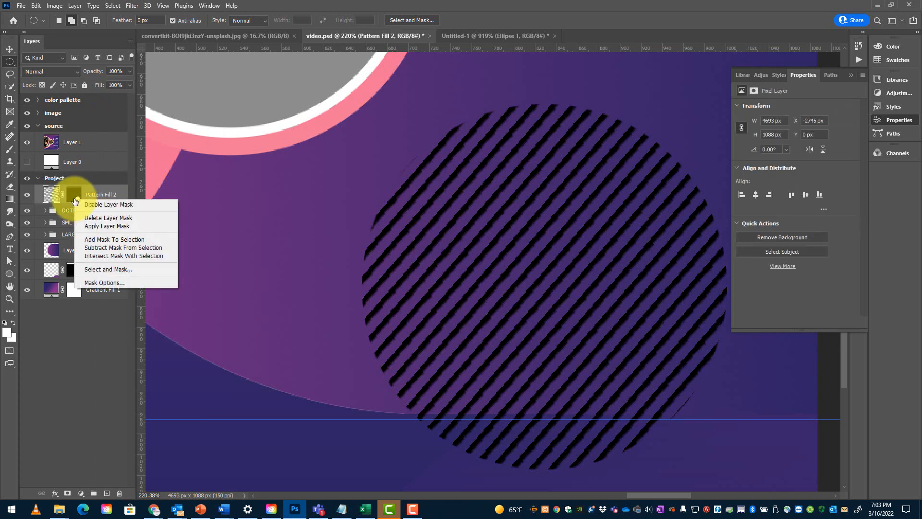
pyautogui.click(94, 226)
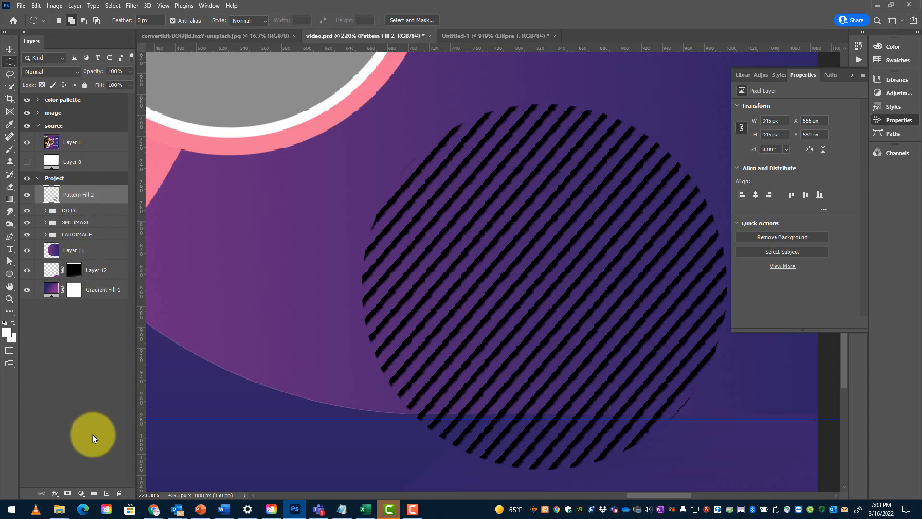
pyautogui.click(81, 493)
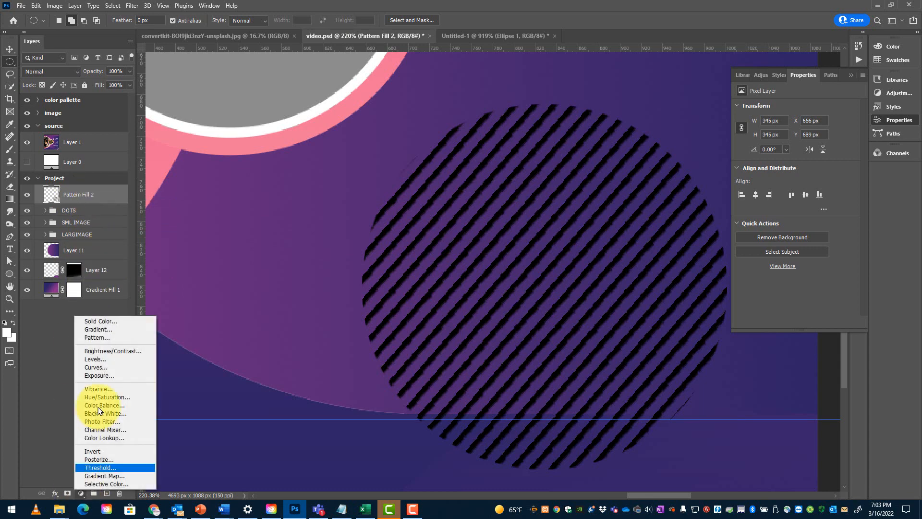
pyautogui.click(110, 321)
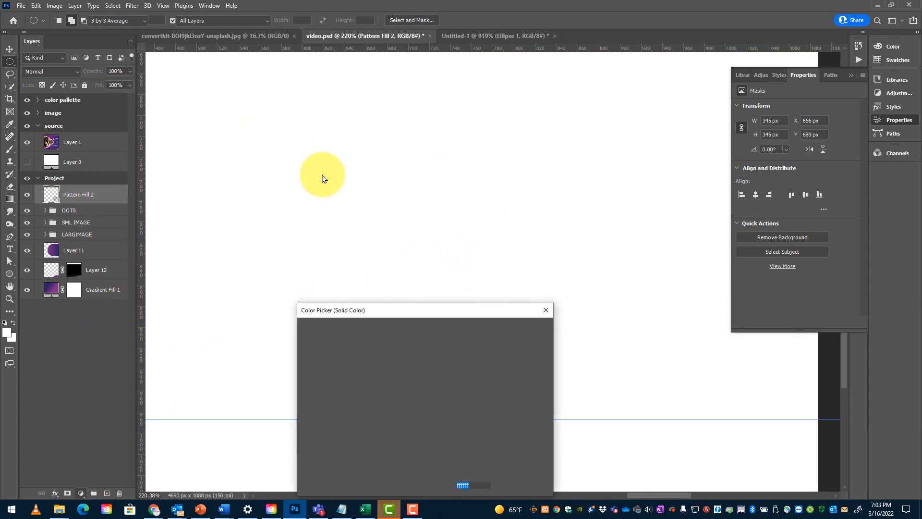
pyautogui.click(512, 330)
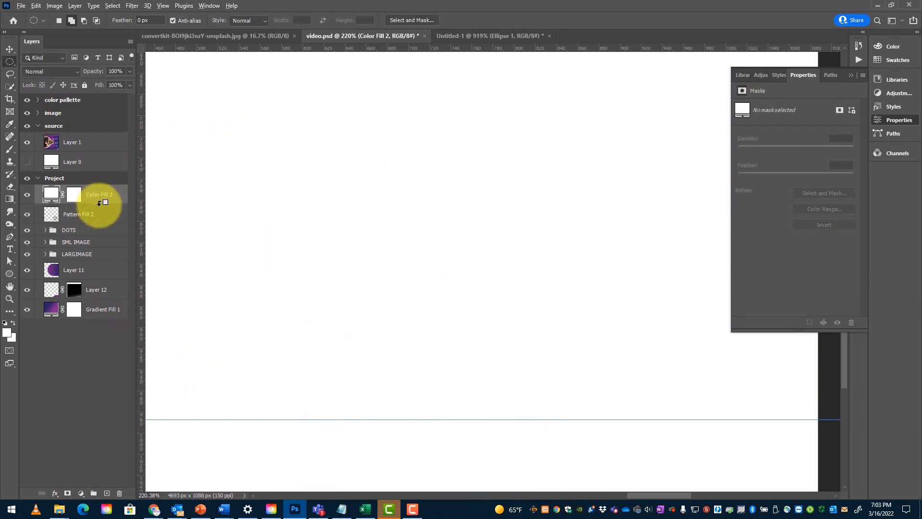
pyautogui.keyDown('alt'); pyautogui.click(99, 202); pyautogui.keyUp('alt')
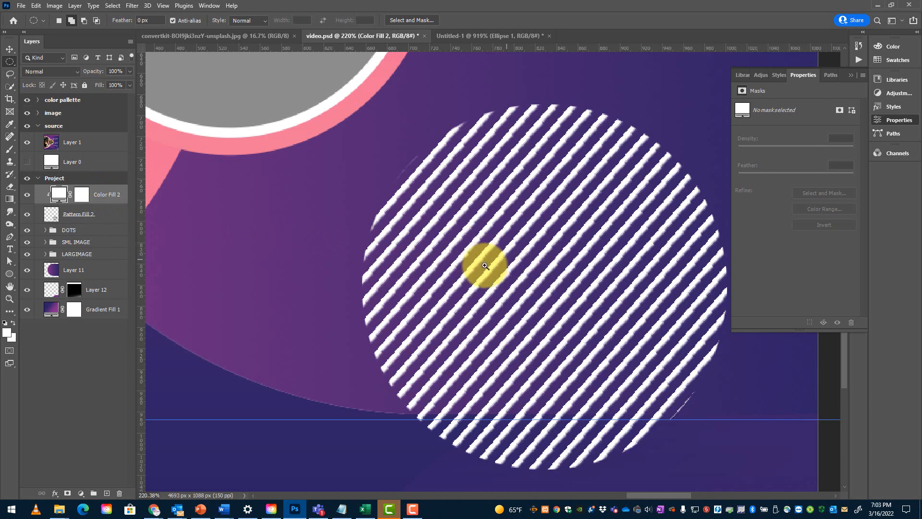
# - Group the white color fill and Pattern Fill 2 layers, and name the group LINED CIRCLE
pyautogui.moveTo(486, 263); pyautogui.dragTo(175, 206)
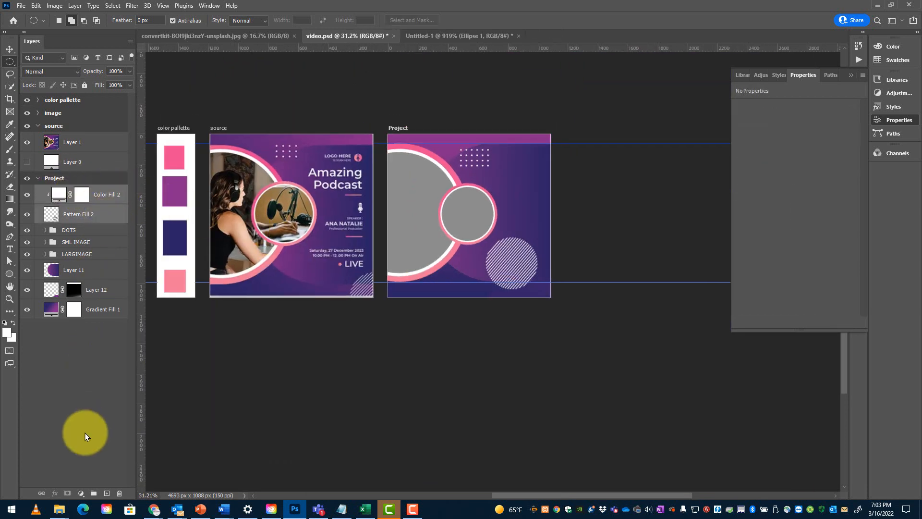
pyautogui.click(93, 493)
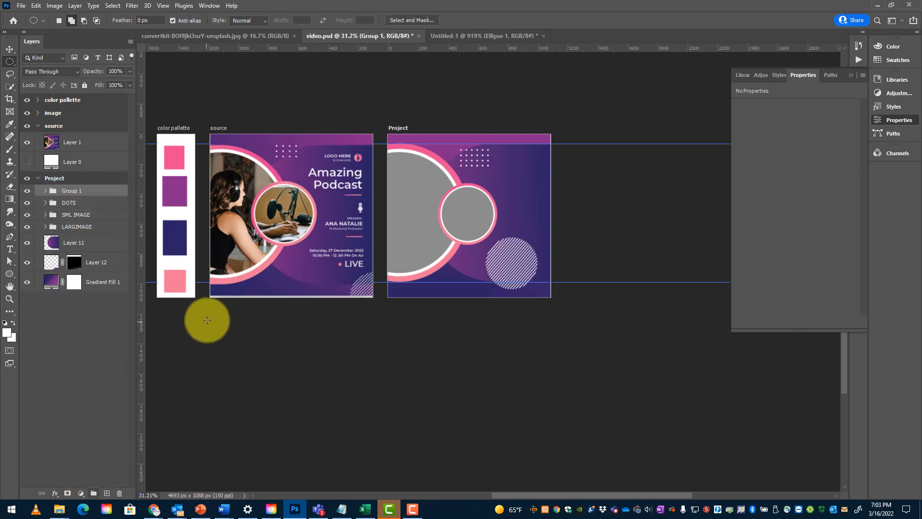
pyautogui.doubleClick(72, 190)
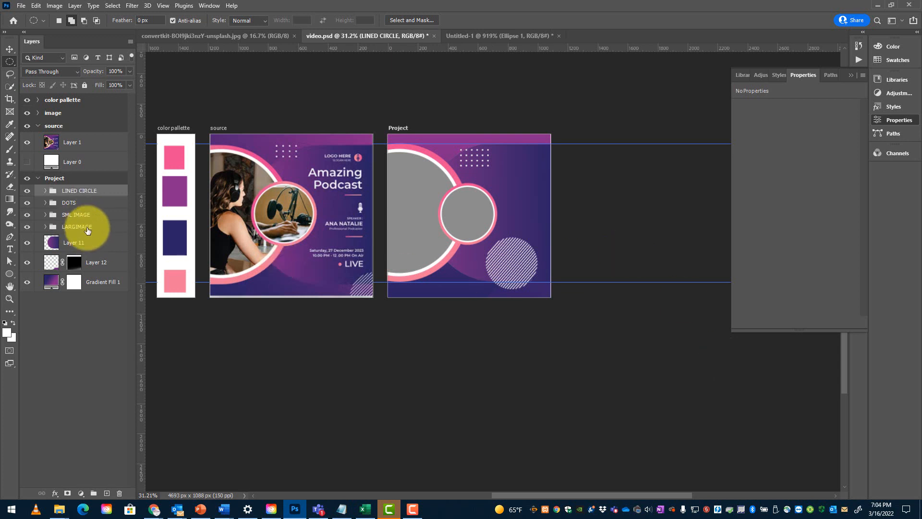
# - Move the LINED CIRCLE group partly off the Project artboard's lower-right corner and lower its opacity to 49%
pyautogui.hotkey('ctrl', 't')
pyautogui.moveTo(515, 267); pyautogui.dragTo(564, 310)
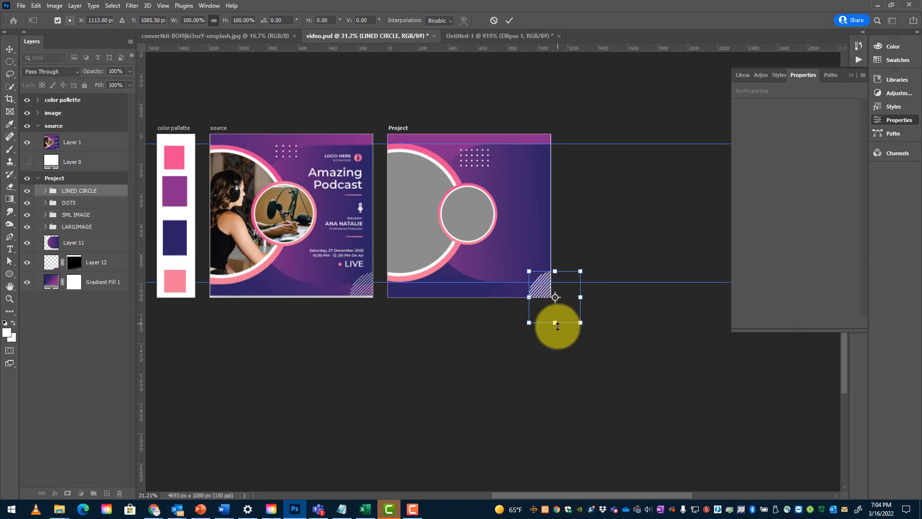
pyautogui.press('Return')
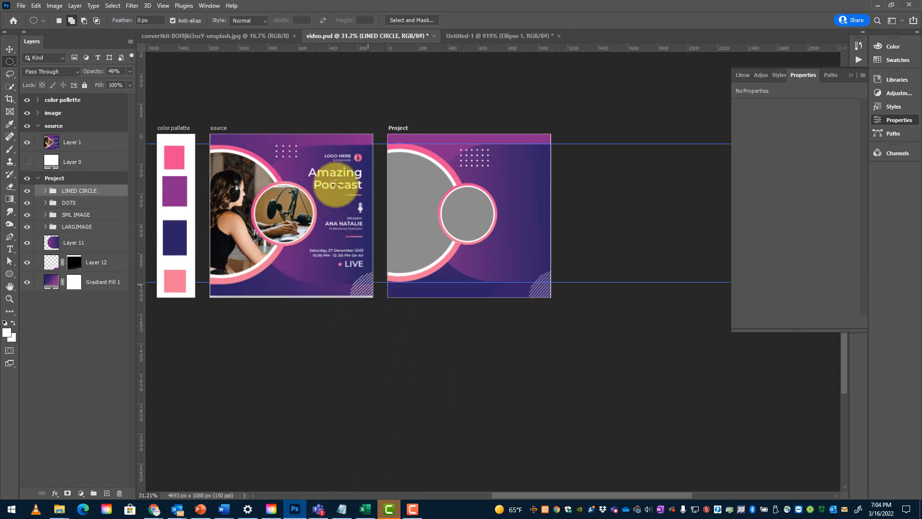
# - Move the two horizontal guides to line up with the short pink divider lines in the source design
pyautogui.moveTo(447, 264); pyautogui.dragTo(475, 261)
pyautogui.moveTo(523, 240); pyautogui.dragTo(520, 272)
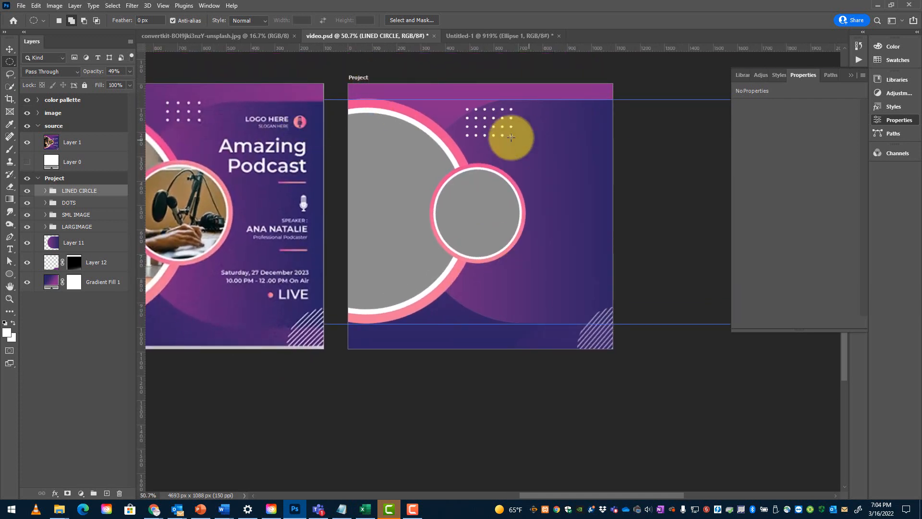
pyautogui.click(9, 49)
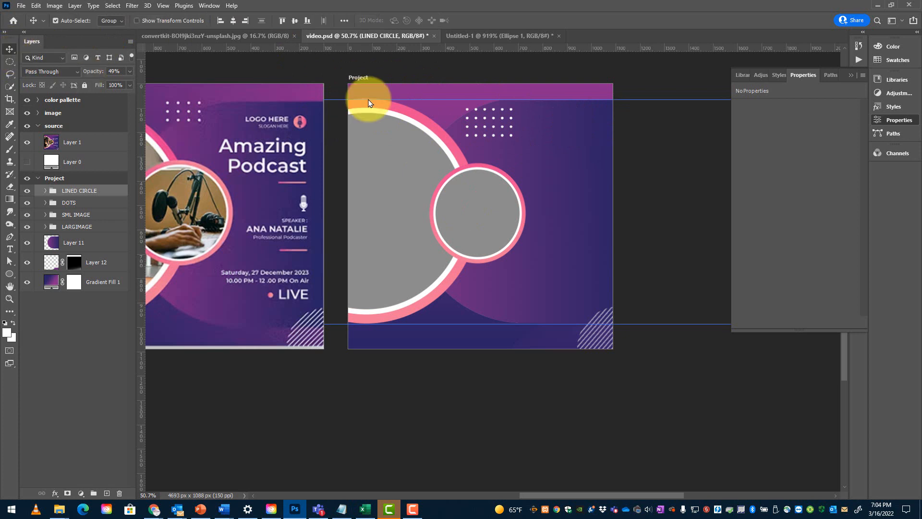
pyautogui.moveTo(335, 48); pyautogui.dragTo(335, 182)
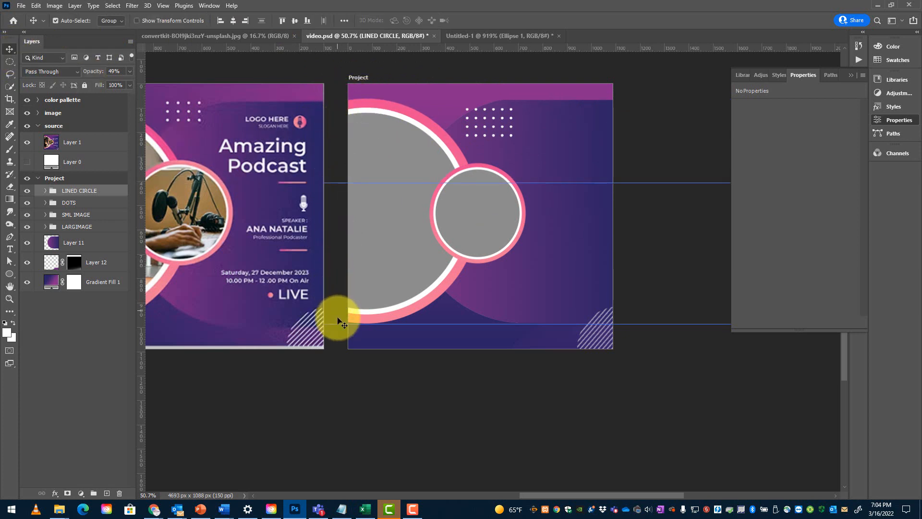
pyautogui.moveTo(338, 324); pyautogui.dragTo(342, 250)
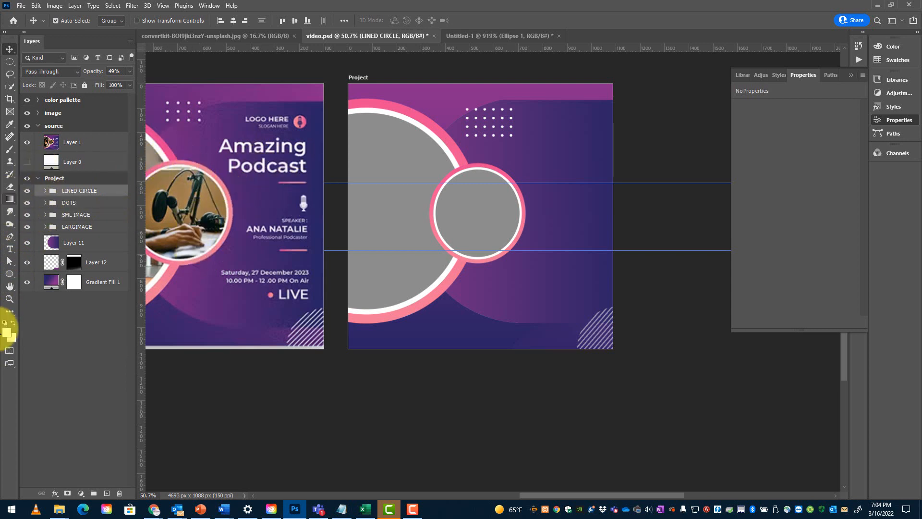
# - Switch to the Line tool with a gradient stroke and load the moonlight left preset in the Gradient Editor
pyautogui.click(9, 274)
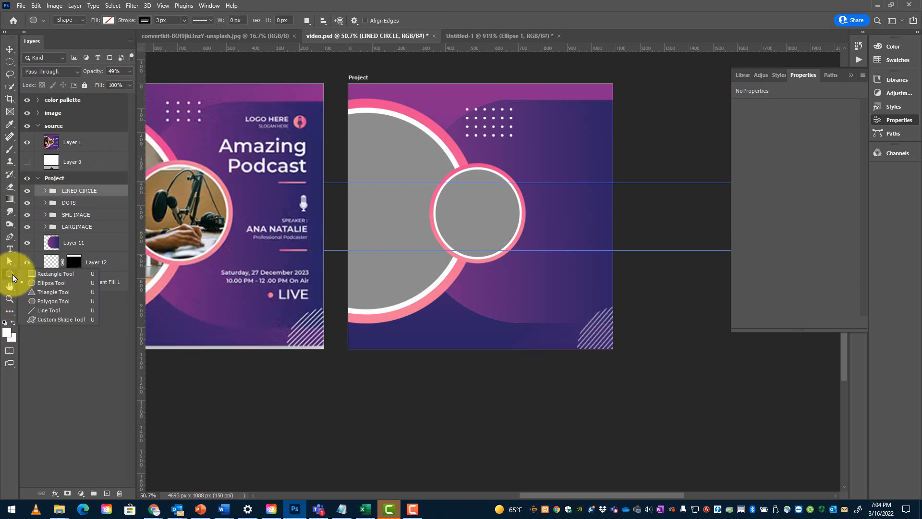
pyautogui.click(44, 311)
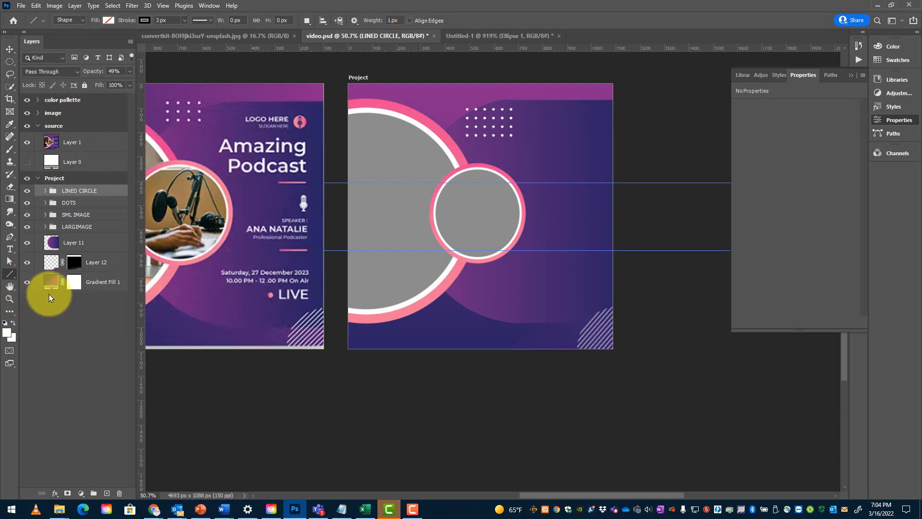
pyautogui.click(144, 20)
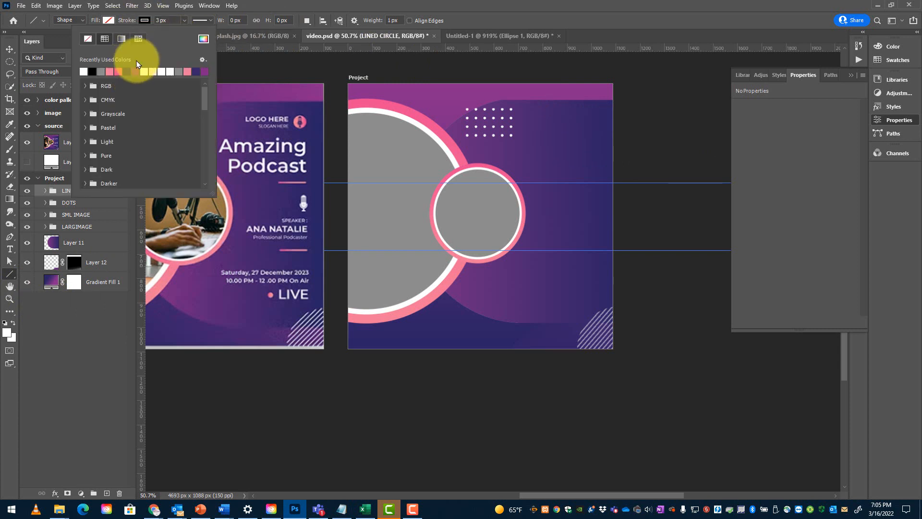
pyautogui.click(122, 37)
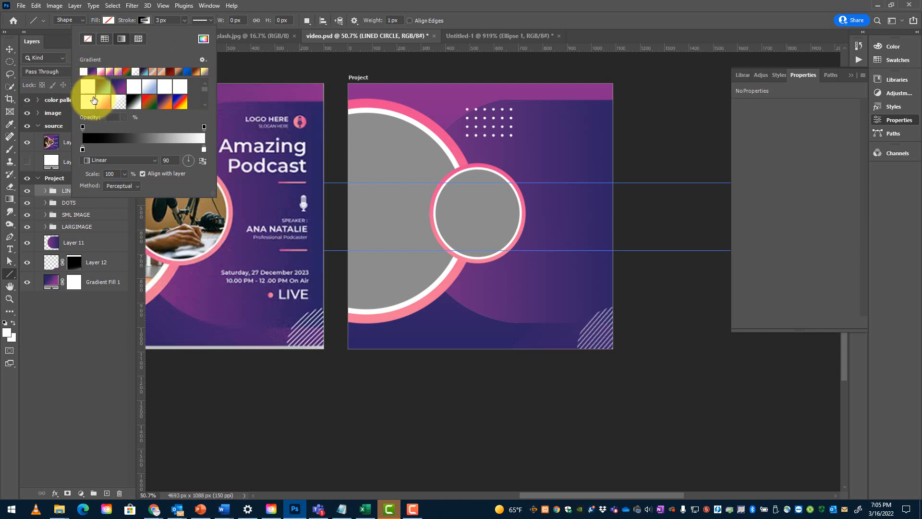
pyautogui.click(110, 140)
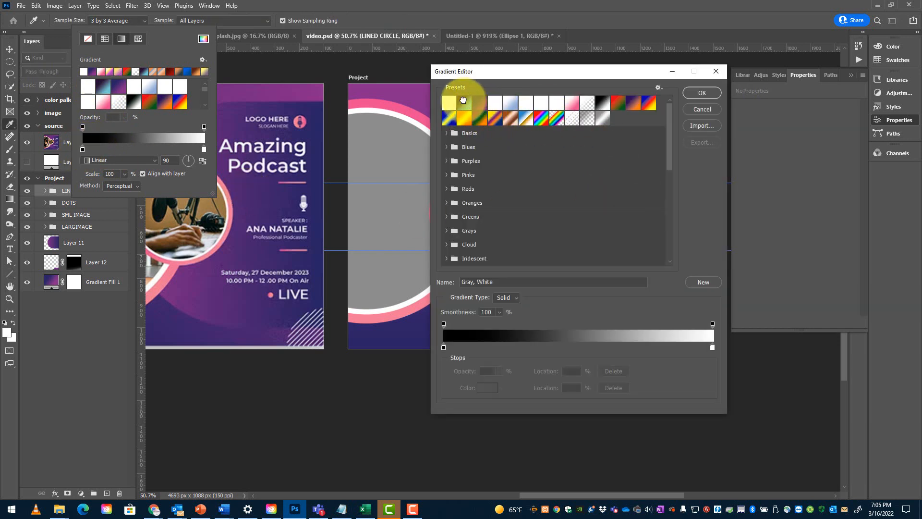
pyautogui.click(463, 101)
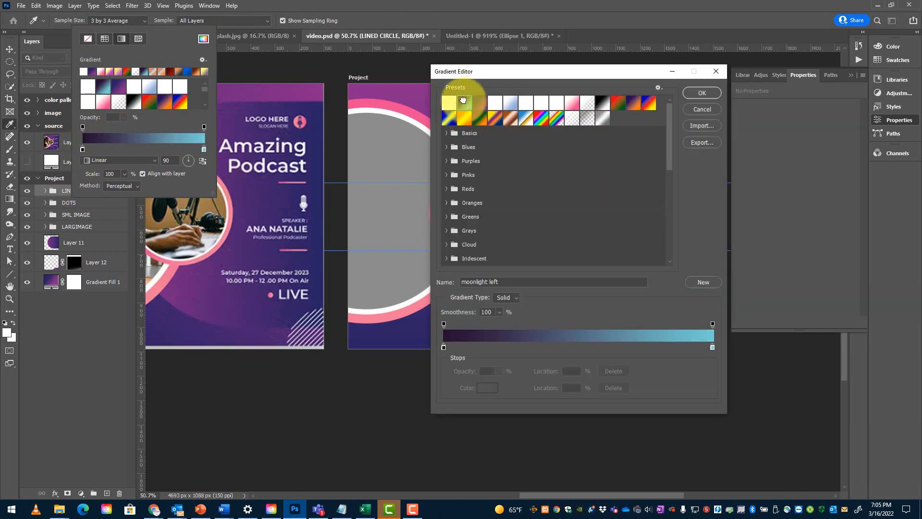
# - Set the stroke gradient's starting color stop to the bright pink e94890 sampled from the color palette artboard
pyautogui.click(443, 347)
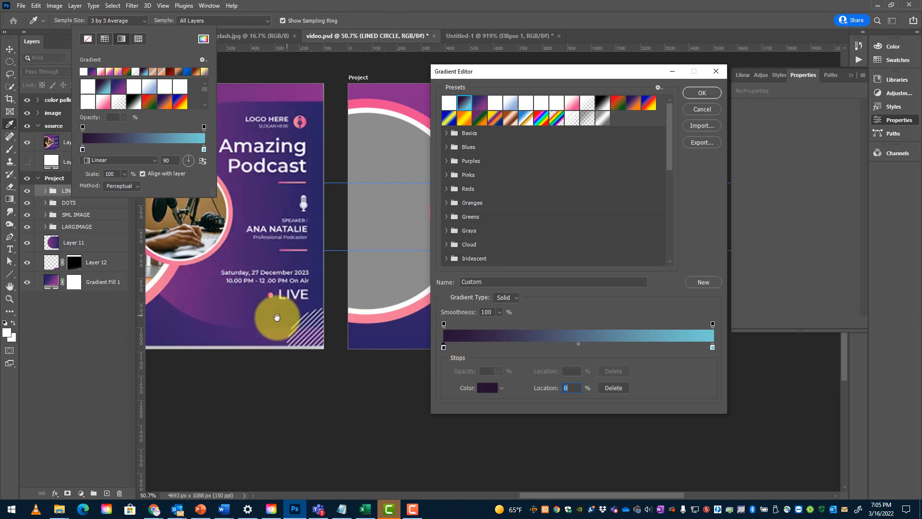
pyautogui.moveTo(276, 317); pyautogui.dragTo(436, 332)
pyautogui.moveTo(261, 334); pyautogui.dragTo(338, 414)
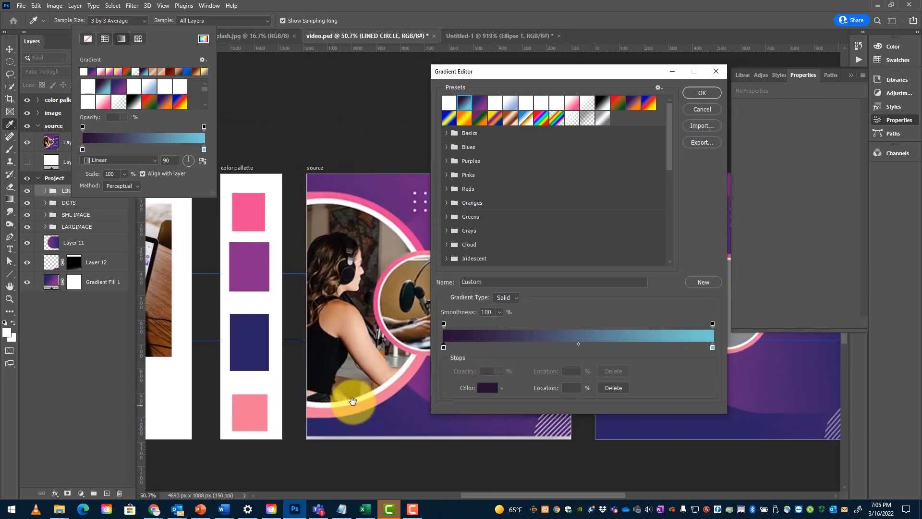
pyautogui.click(445, 348)
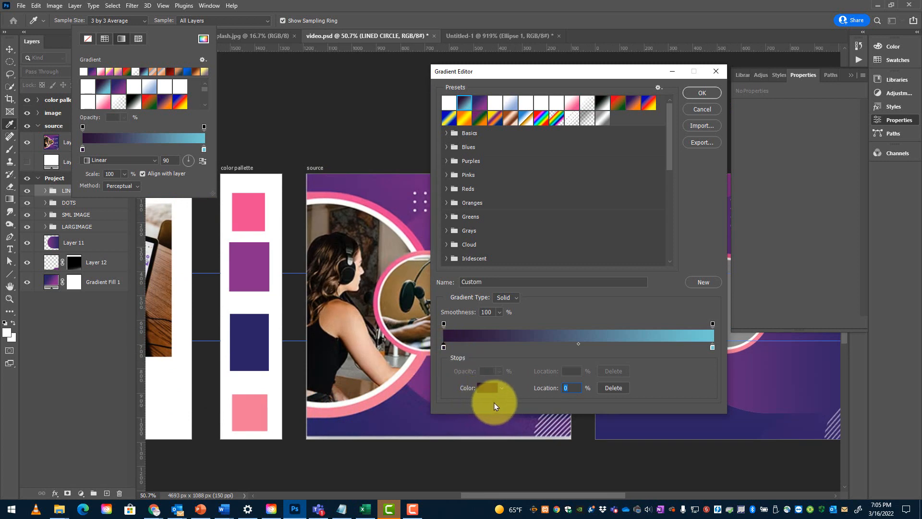
pyautogui.click(486, 388)
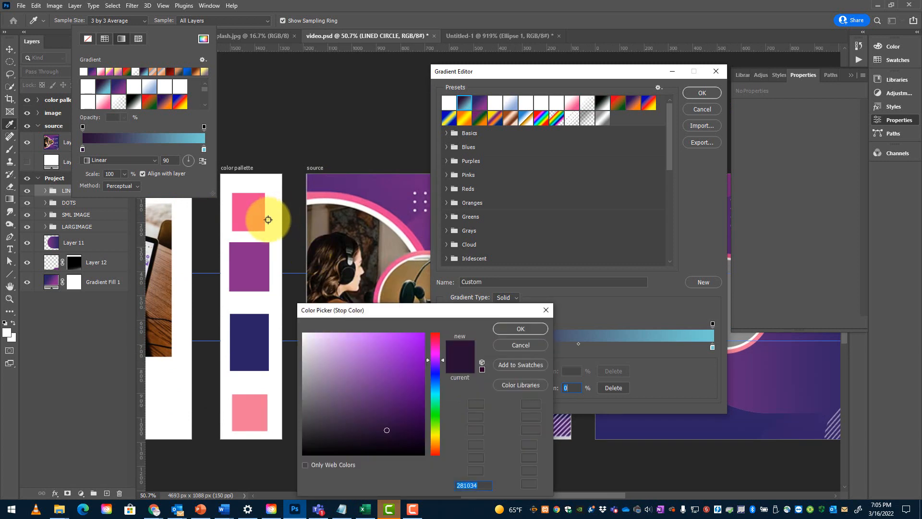
pyautogui.click(250, 216)
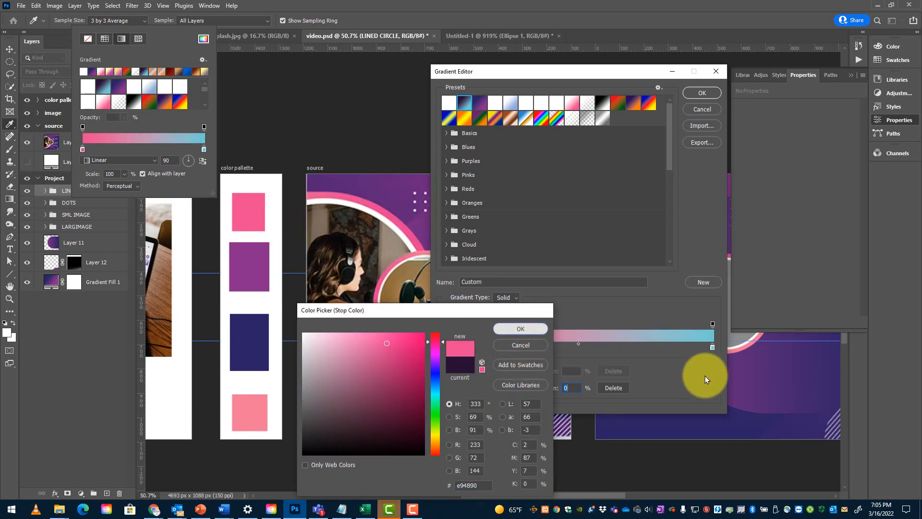
pyautogui.press('Return')
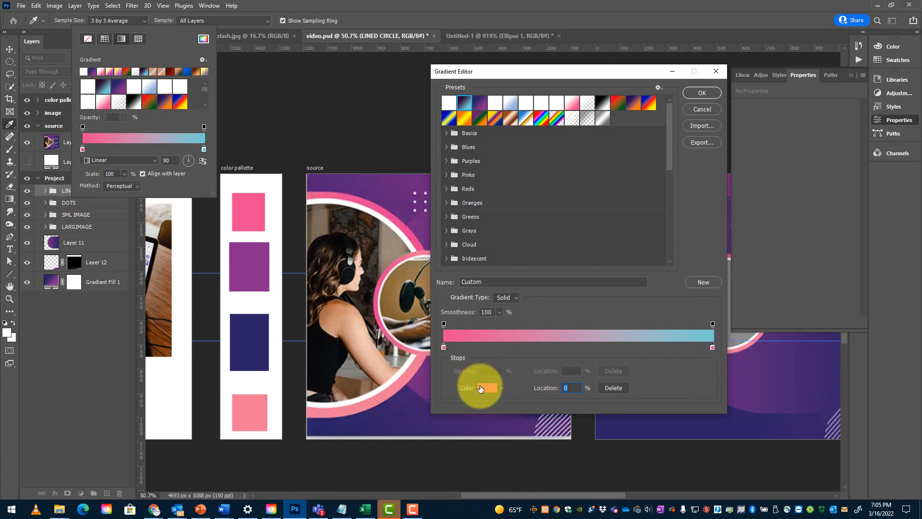
# - Set the gradient's end color stop to the salmon pink f07997 from the palette and accept the gradient
pyautogui.click(711, 347)
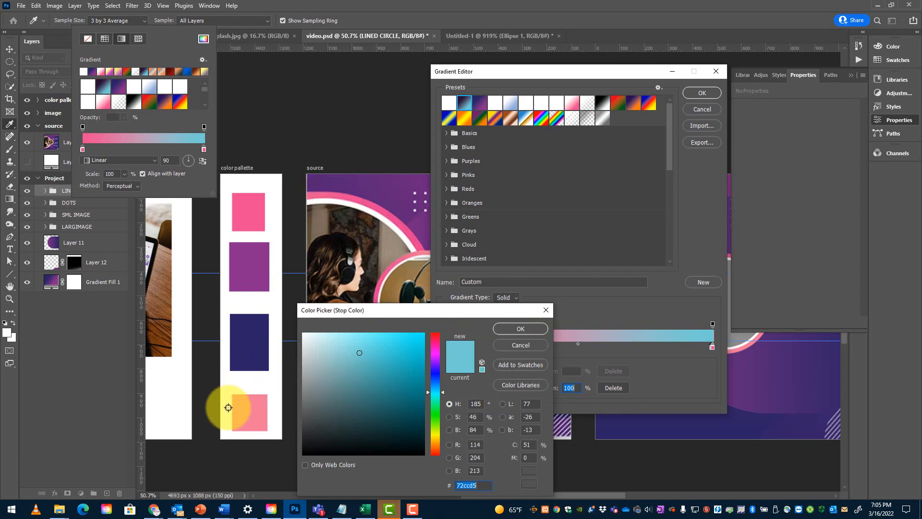
pyautogui.click(247, 411)
pyautogui.click(528, 329)
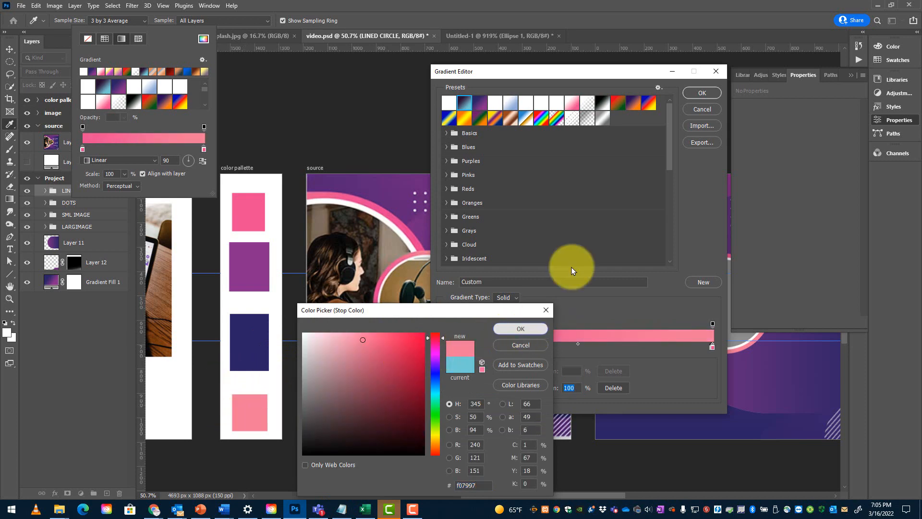
pyautogui.click(698, 93)
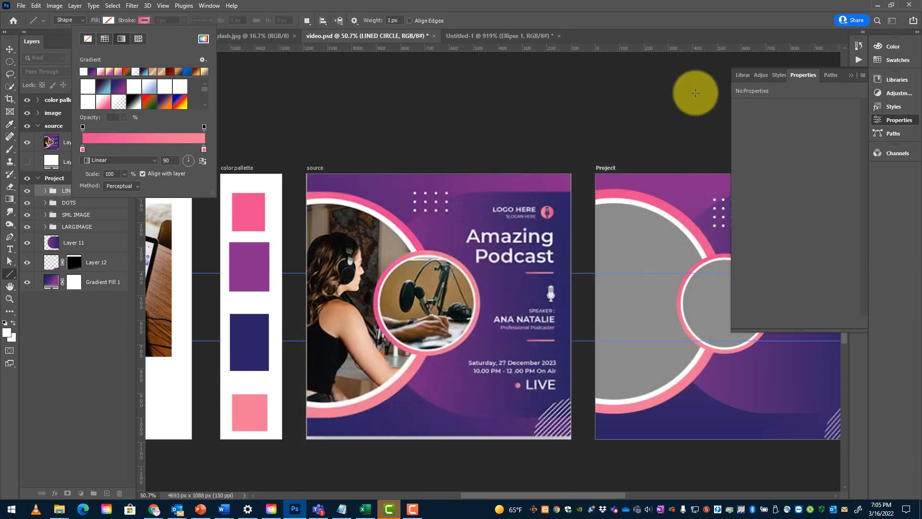
# - Draw a horizontal line about 207 px long on the Project artboard's lower guide and set its stroke to 10 px
pyautogui.moveTo(649, 344); pyautogui.dragTo(404, 330)
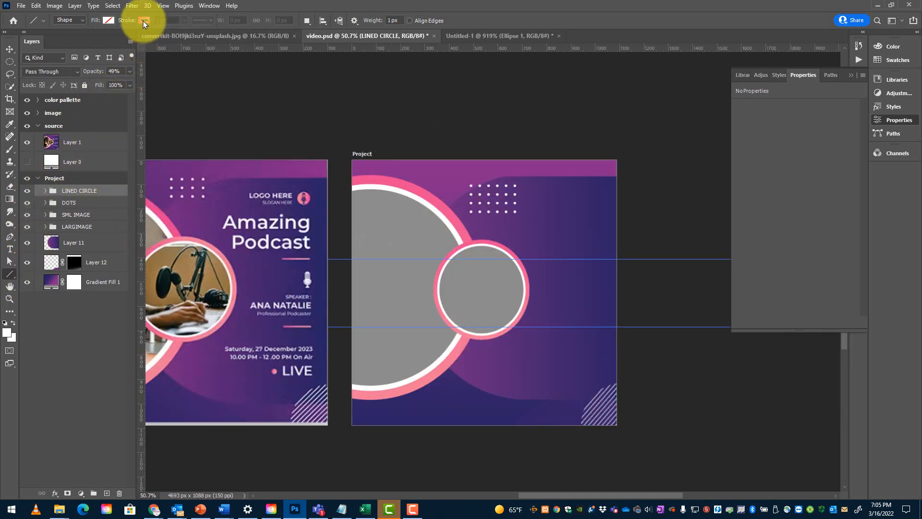
pyautogui.moveTo(552, 327); pyautogui.dragTo(598, 328)
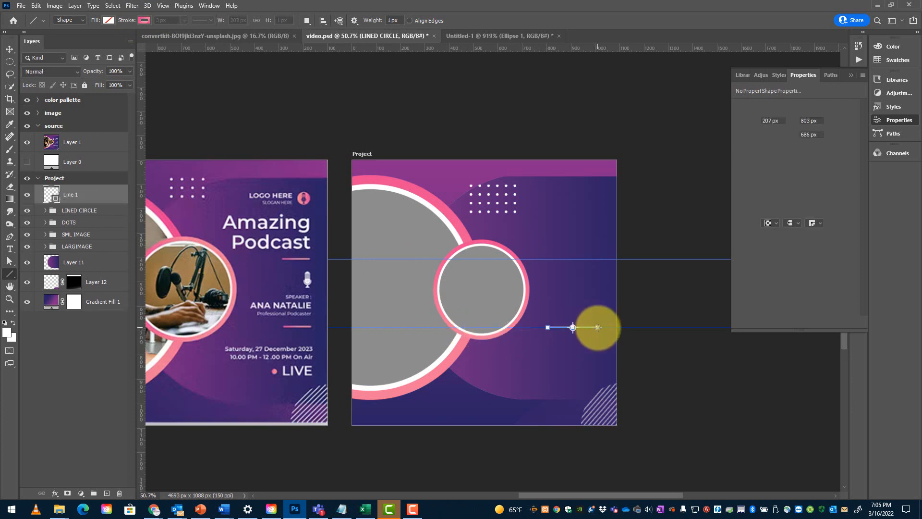
pyautogui.click(776, 210)
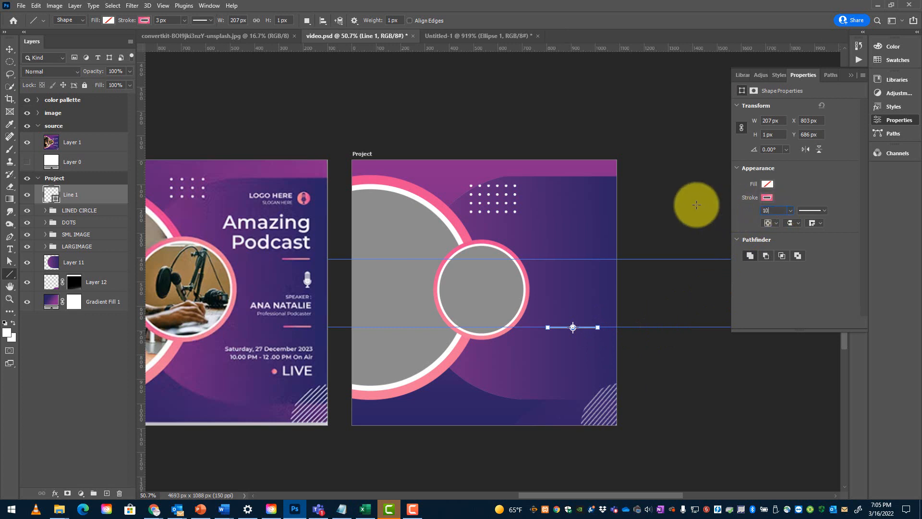
pyautogui.write('10')
pyautogui.press('Return')
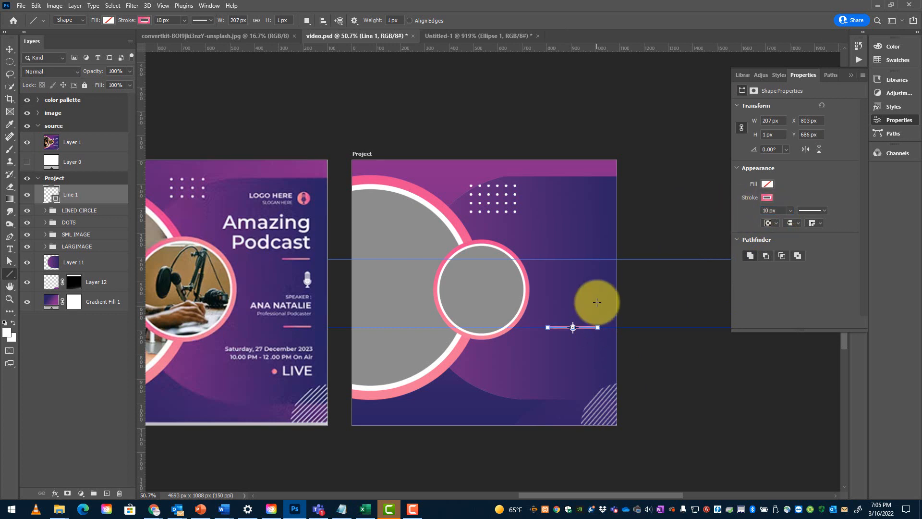
pyautogui.moveTo(575, 347); pyautogui.dragTo(637, 318)
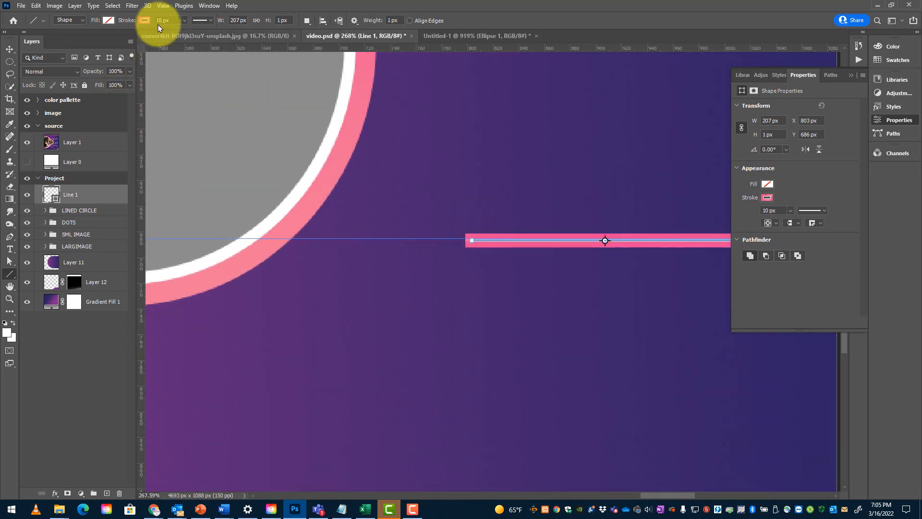
# - Set the line's stroke gradient angle to 3 degrees so the colors run along its length, and collapse the Properties panel
pyautogui.click(144, 20)
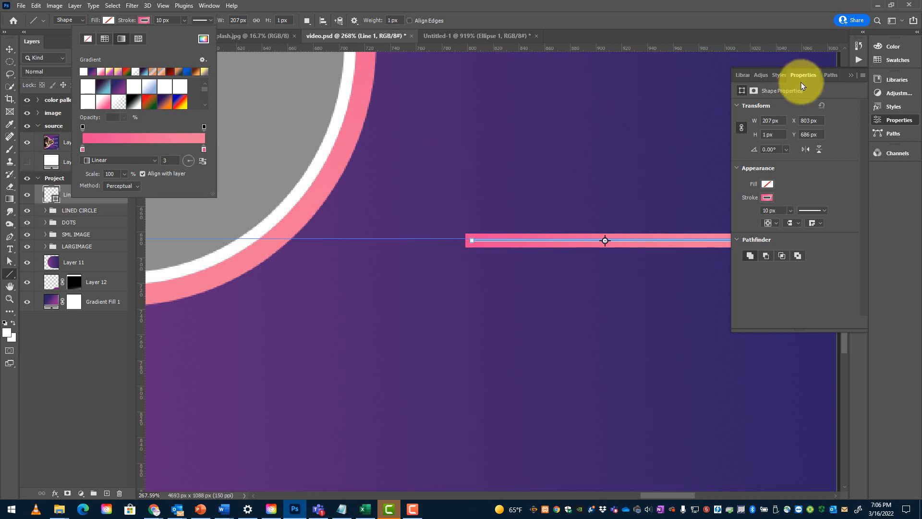
pyautogui.click(850, 77)
pyautogui.click(851, 76)
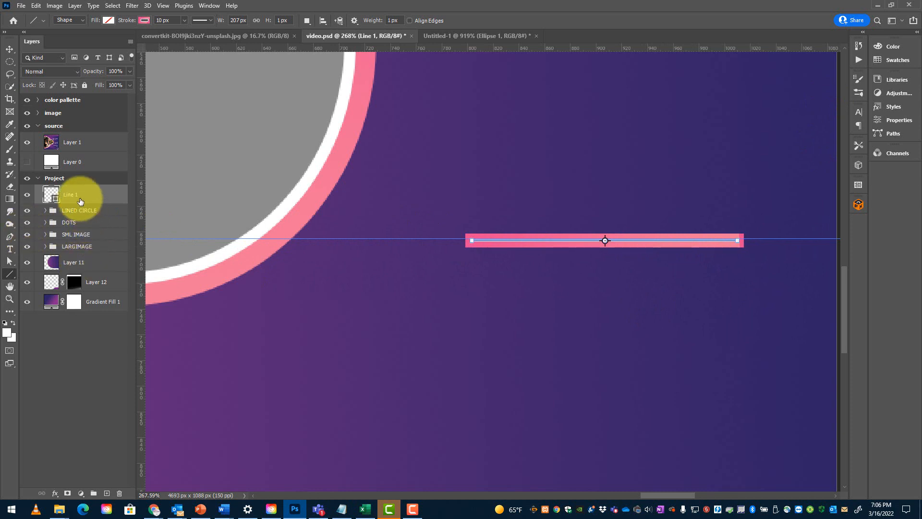
# - Duplicate the pink gradient line and move the copy straight up onto the Project artboard's upper guide
pyautogui.scroll(-10, 374, 255)
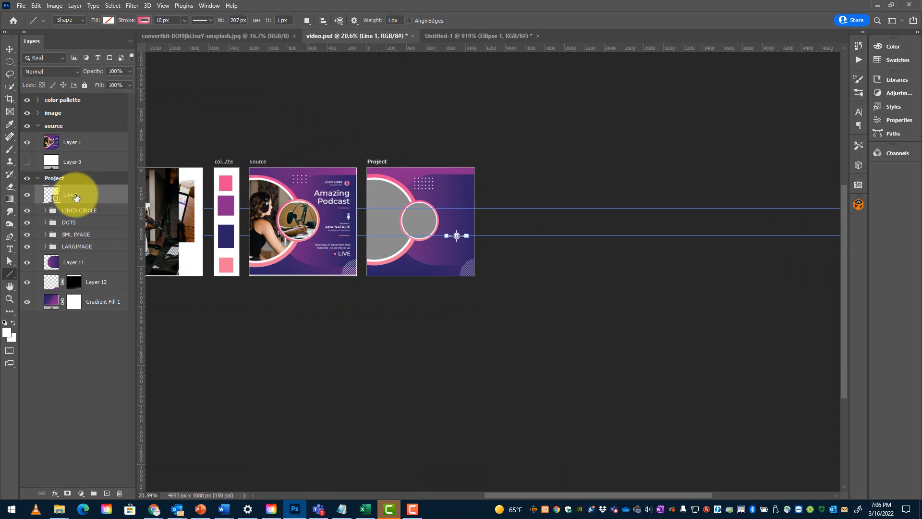
pyautogui.hotkey('ctrl', 'j')
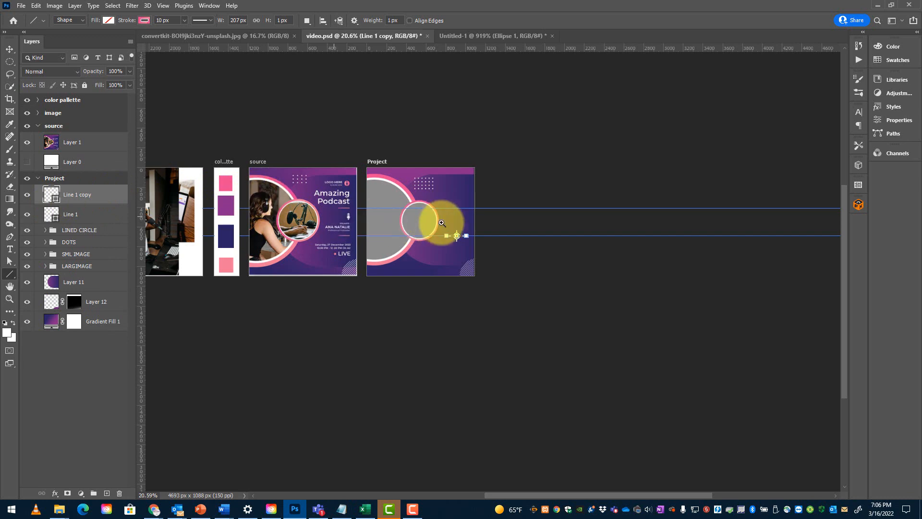
pyautogui.scroll(12, 535, 237)
pyautogui.scroll(-3, 586, 225)
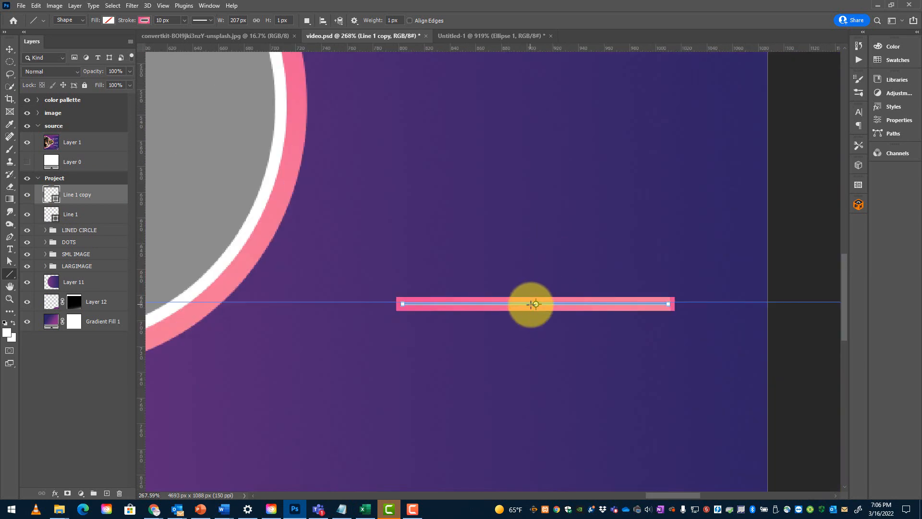
pyautogui.click(9, 48)
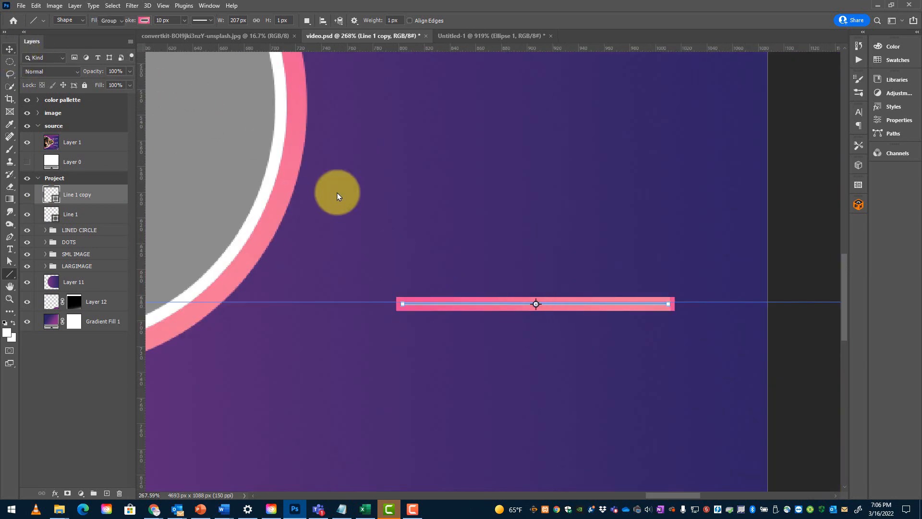
pyautogui.moveTo(490, 303); pyautogui.dragTo(498, 106)
pyautogui.scroll(-4, 521, 210)
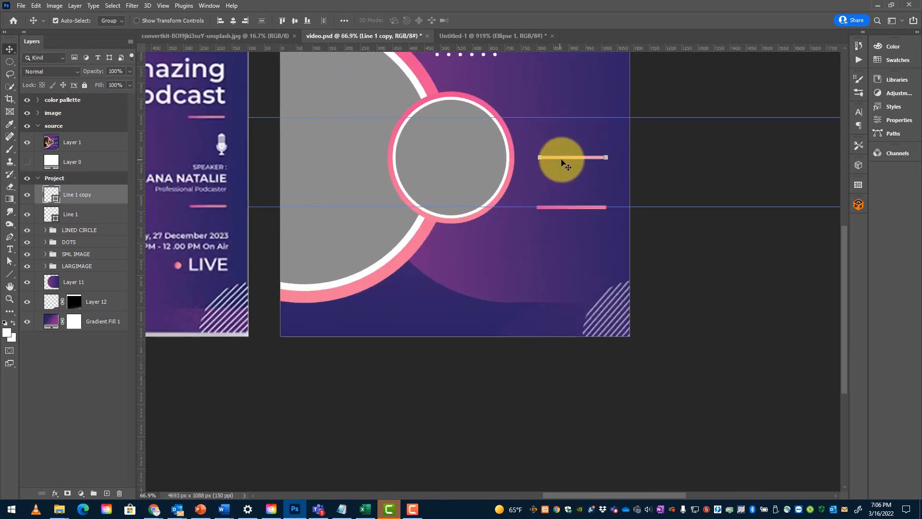
pyautogui.moveTo(564, 161); pyautogui.dragTo(560, 121)
pyautogui.scroll(-2, 510, 243)
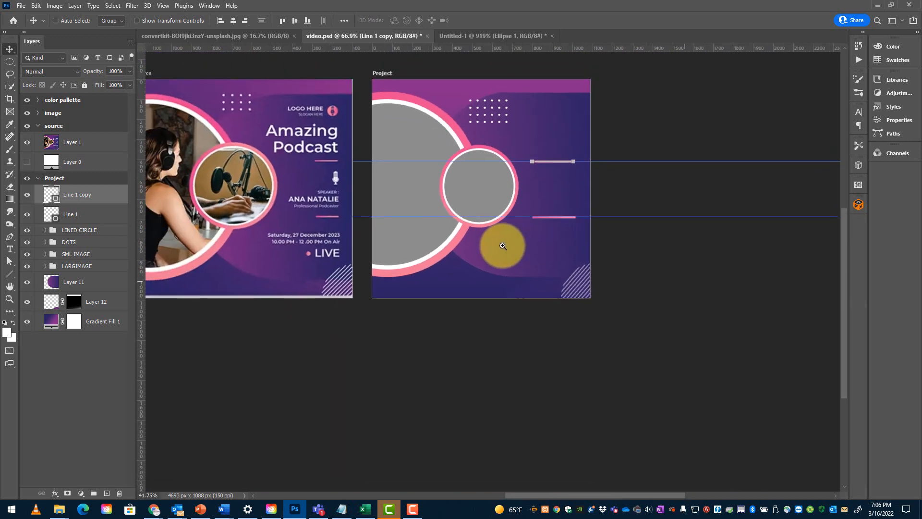
pyautogui.moveTo(502, 245); pyautogui.dragTo(536, 313)
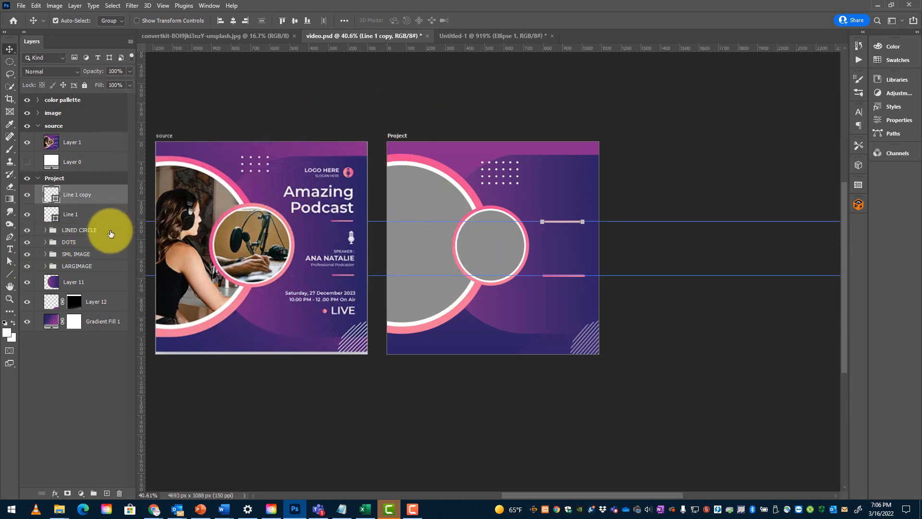
# - Expand the SML IMAGE group and add an empty layer above its grey circle
pyautogui.click(69, 254)
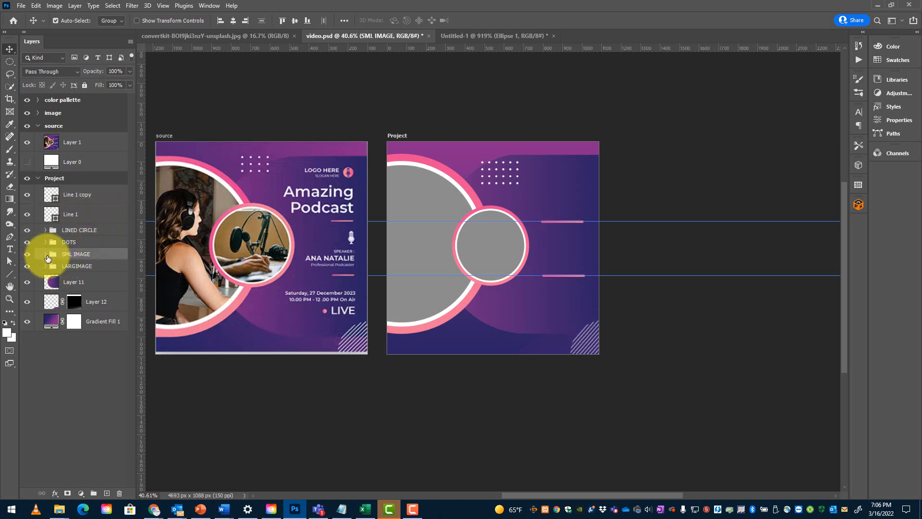
pyautogui.click(45, 254)
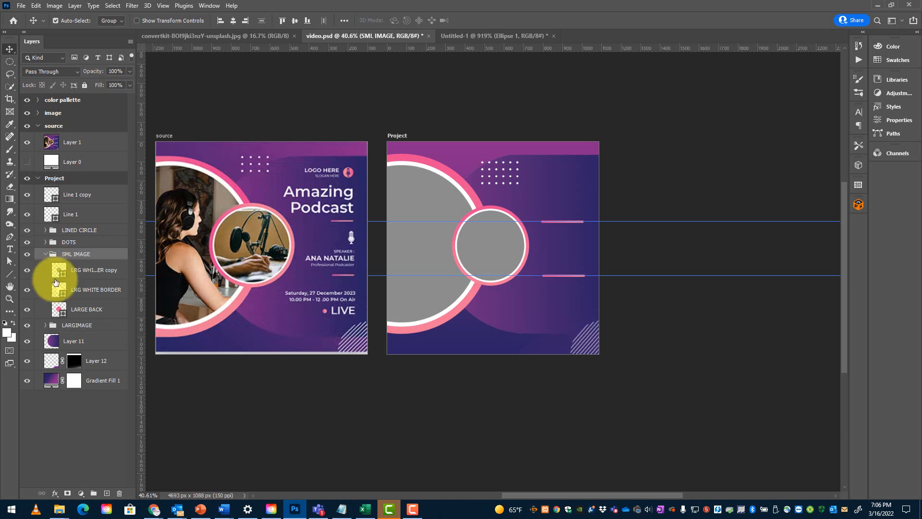
pyautogui.click(113, 270)
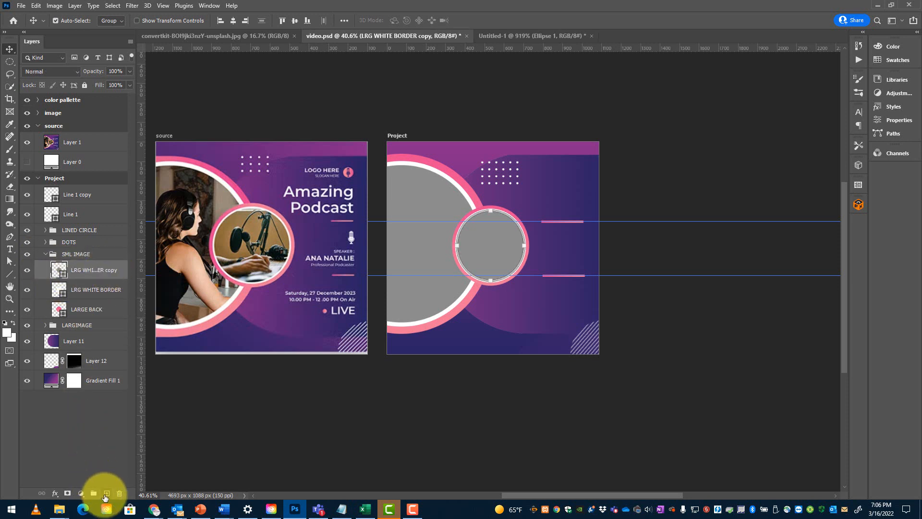
pyautogui.click(107, 493)
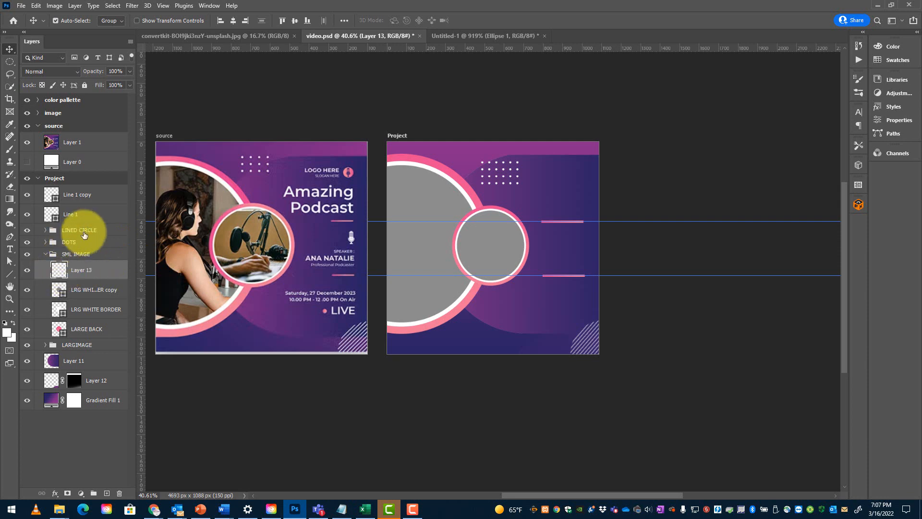
# - Move the photo of the man wearing headphones from the image artboard onto the Project artboard
pyautogui.moveTo(236, 201); pyautogui.dragTo(488, 181)
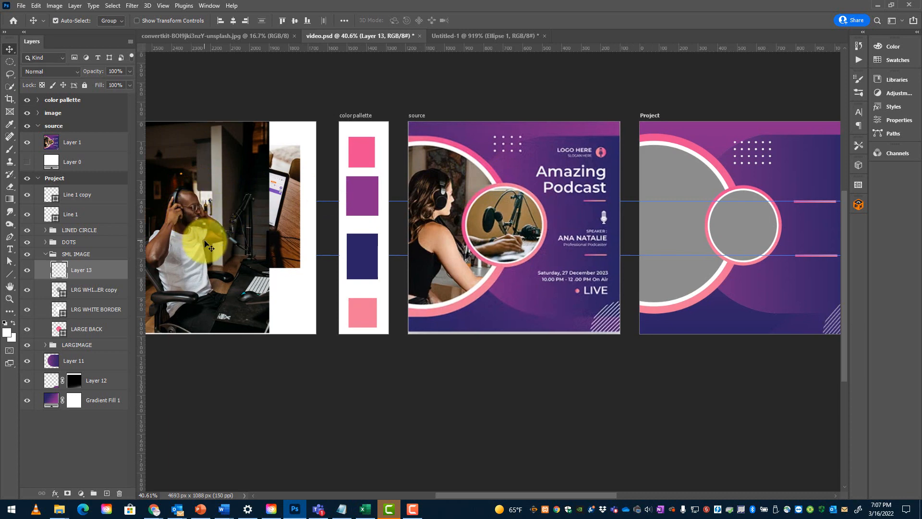
pyautogui.moveTo(211, 268); pyautogui.dragTo(684, 234)
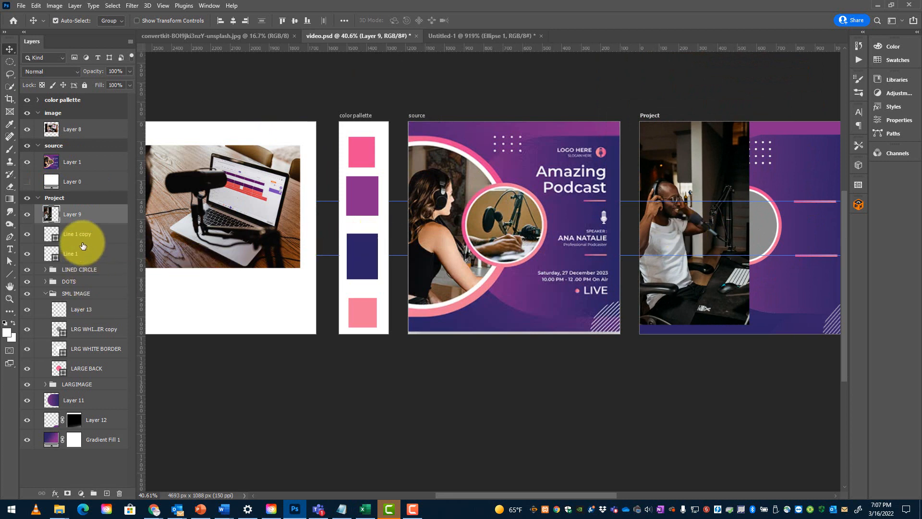
# - Try placing the man's photo in the SML IMAGE group and clipping it to the small grey circle
pyautogui.moveTo(93, 213); pyautogui.dragTo(92, 322)
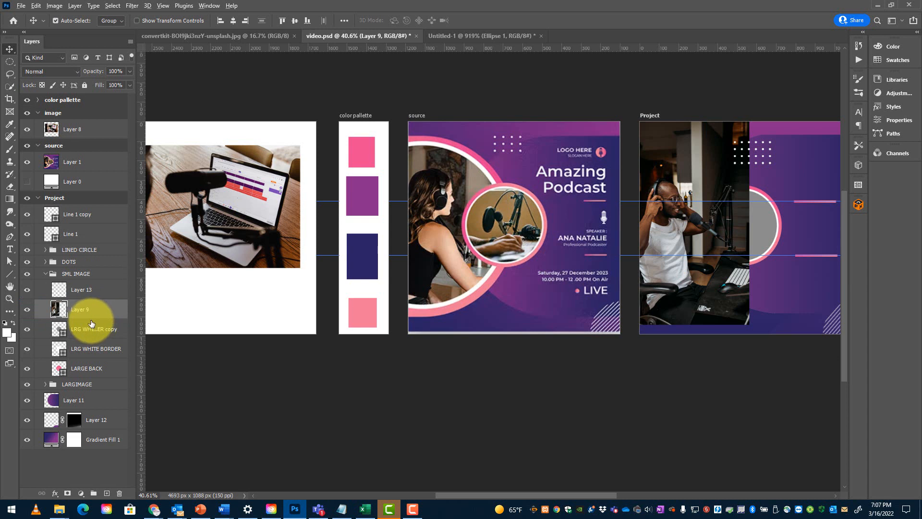
pyautogui.keyDown('alt'); pyautogui.click(91, 318); pyautogui.keyUp('alt')
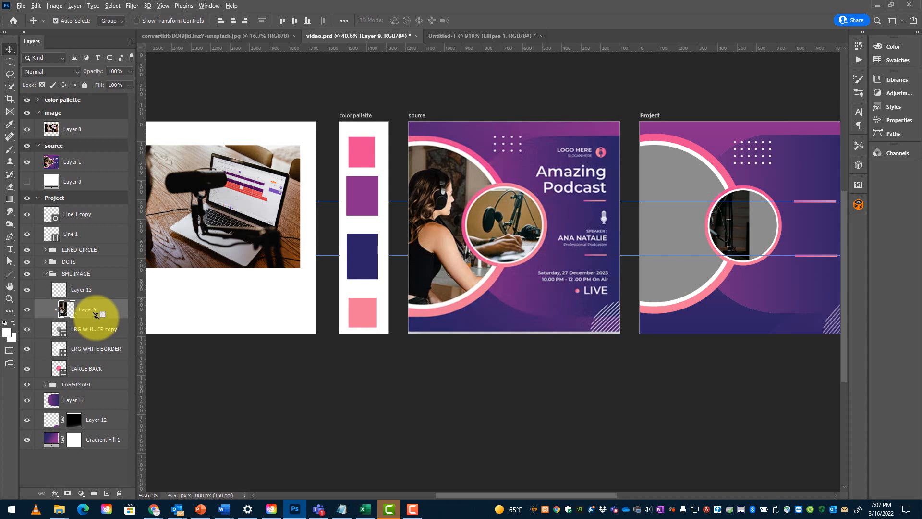
pyautogui.keyDown('alt'); pyautogui.click(96, 315); pyautogui.keyUp('alt')
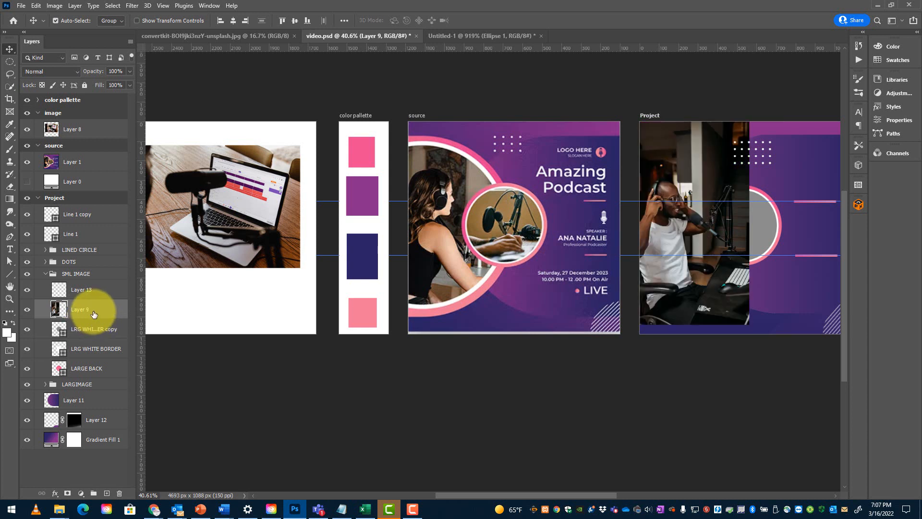
# - Move the man's photo into the LARGIMAGE group above the grey circle and clip it to that circle
pyautogui.click(49, 388)
pyautogui.click(45, 384)
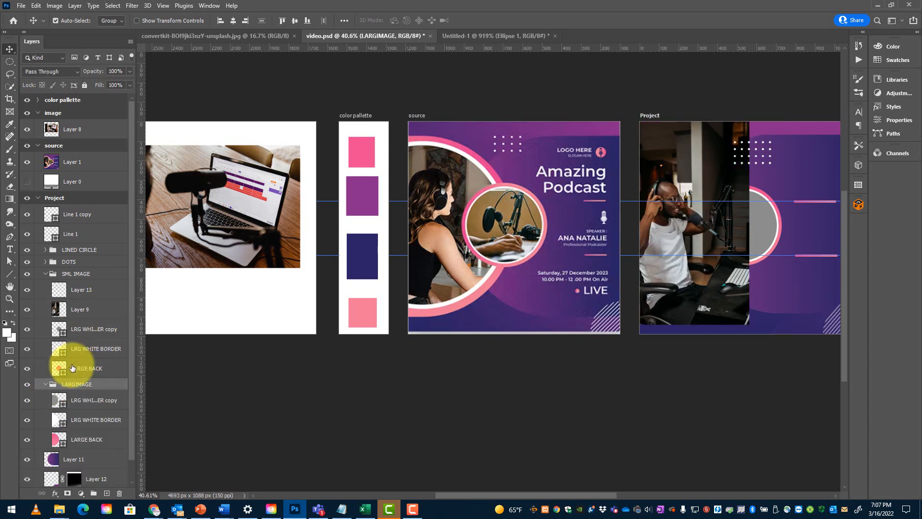
pyautogui.moveTo(98, 310); pyautogui.dragTo(103, 386)
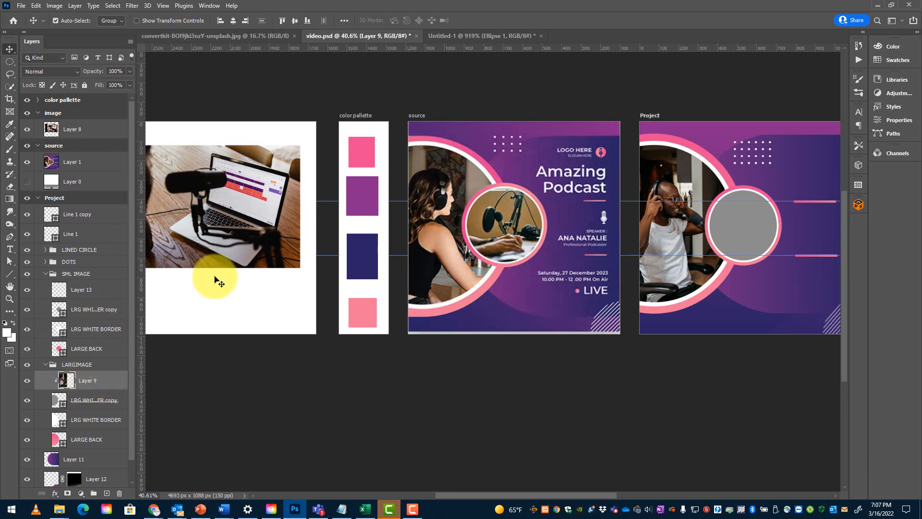
pyautogui.moveTo(601, 286); pyautogui.dragTo(473, 293)
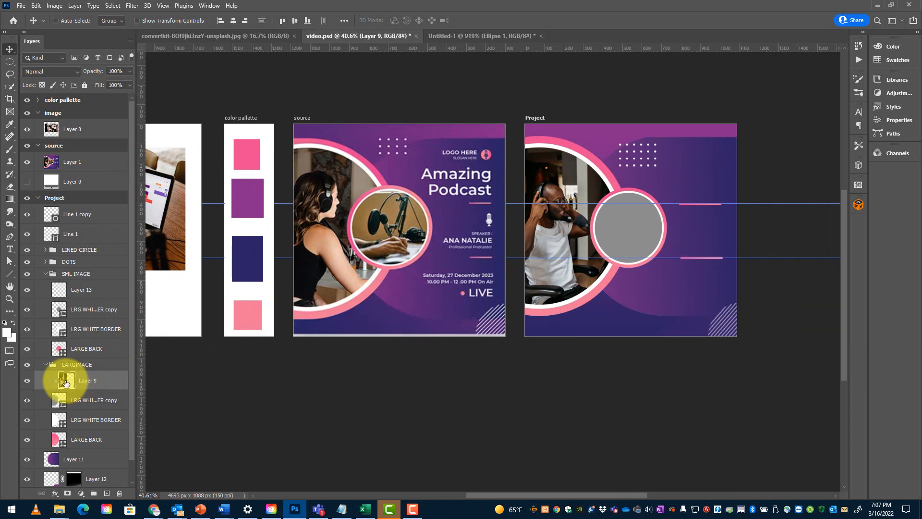
pyautogui.hotkey('ctrl', 't')
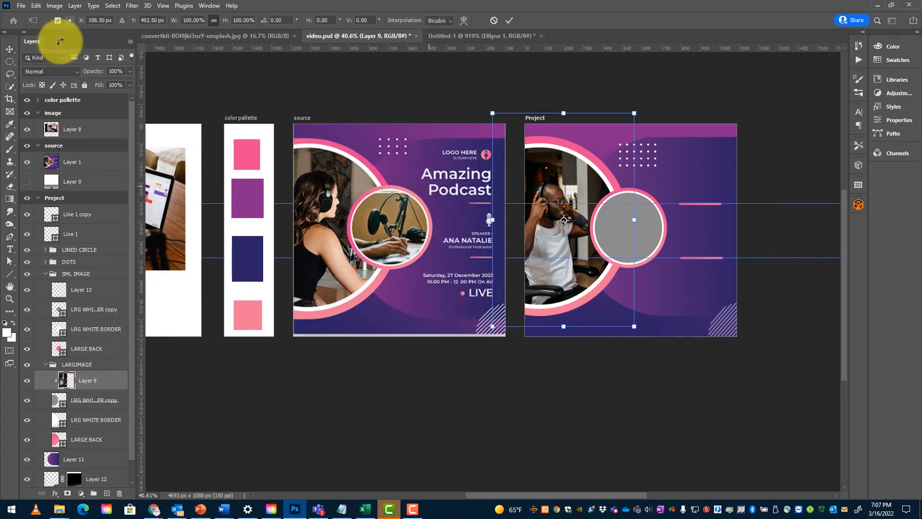
pyautogui.click(8, 50)
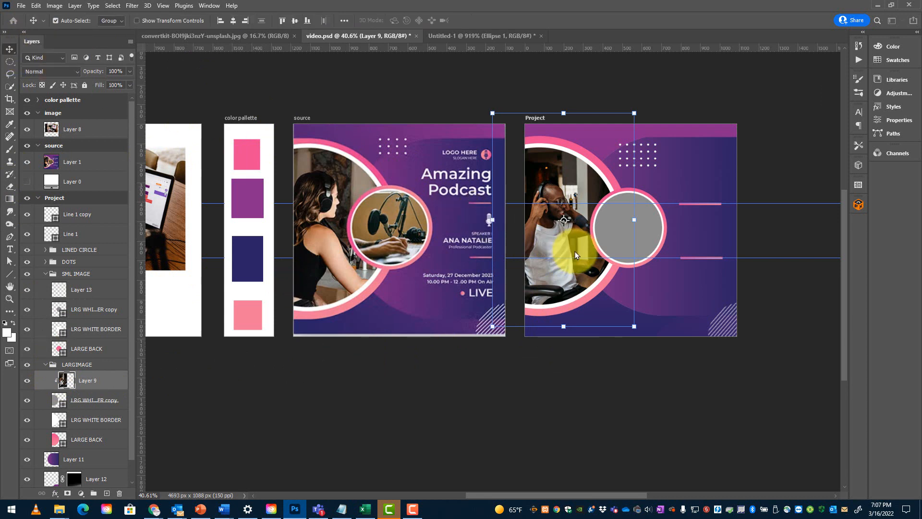
pyautogui.moveTo(568, 251)
pyautogui.mouseDown()
pyautogui.moveTo(559, 243)
pyautogui.moveTo(568, 258)
pyautogui.mouseUp()
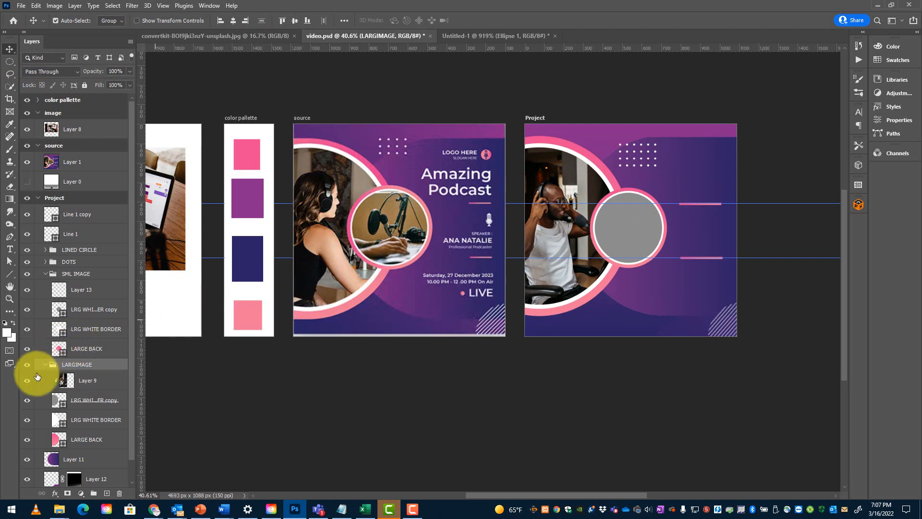
# - Scale the man's photo to about 103% and reposition it within the large circular frame with Free Transform
pyautogui.click(93, 383)
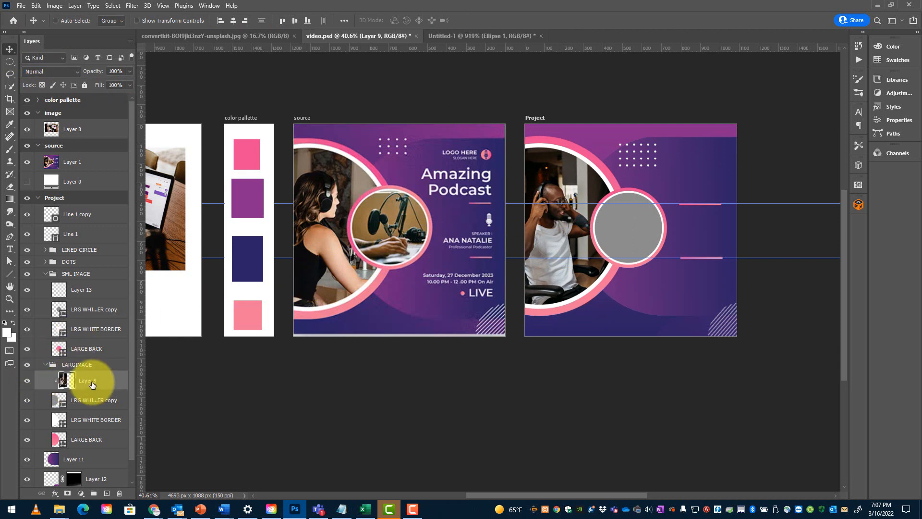
pyautogui.hotkey('ctrl', 't')
pyautogui.moveTo(546, 268)
pyautogui.mouseDown()
pyautogui.moveTo(551, 276)
pyautogui.moveTo(545, 259)
pyautogui.mouseUp()
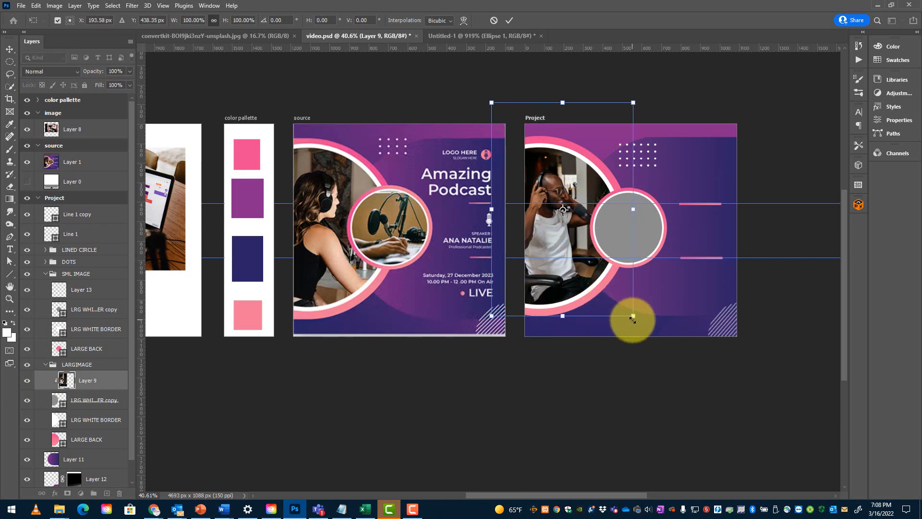
pyautogui.moveTo(633, 319); pyautogui.dragTo(638, 326)
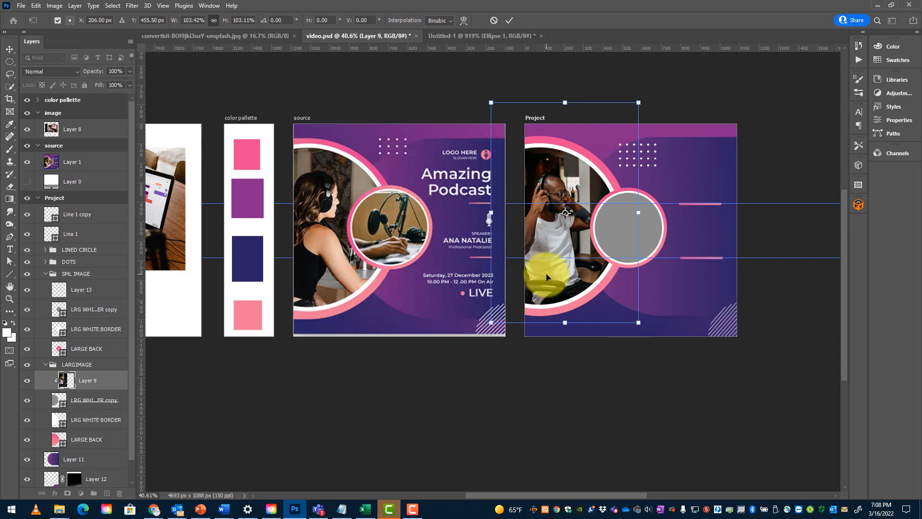
pyautogui.press('Return')
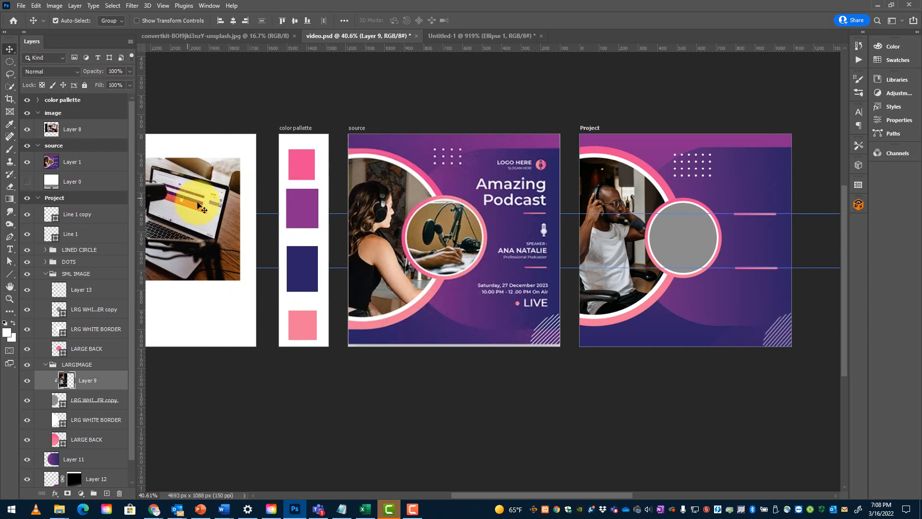
# - Move the microphone and laptop photo from the image artboard over the small circle on the Project artboard
pyautogui.moveTo(197, 204); pyautogui.dragTo(214, 212)
pyautogui.click(77, 275)
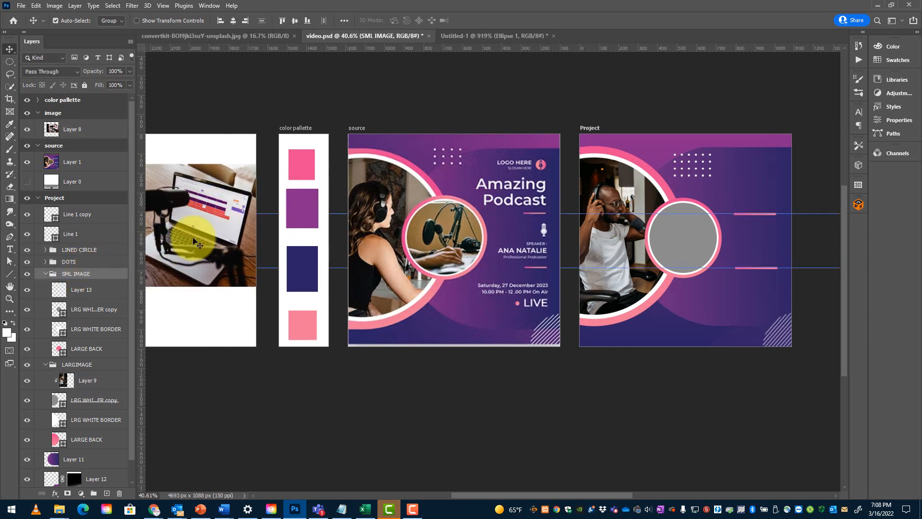
pyautogui.moveTo(209, 214); pyautogui.dragTo(716, 243)
# - Replace the empty Layer 13 in the SML IMAGE group with the microphone photo and clip it to the small grey circle
pyautogui.moveTo(83, 199); pyautogui.dragTo(119, 493)
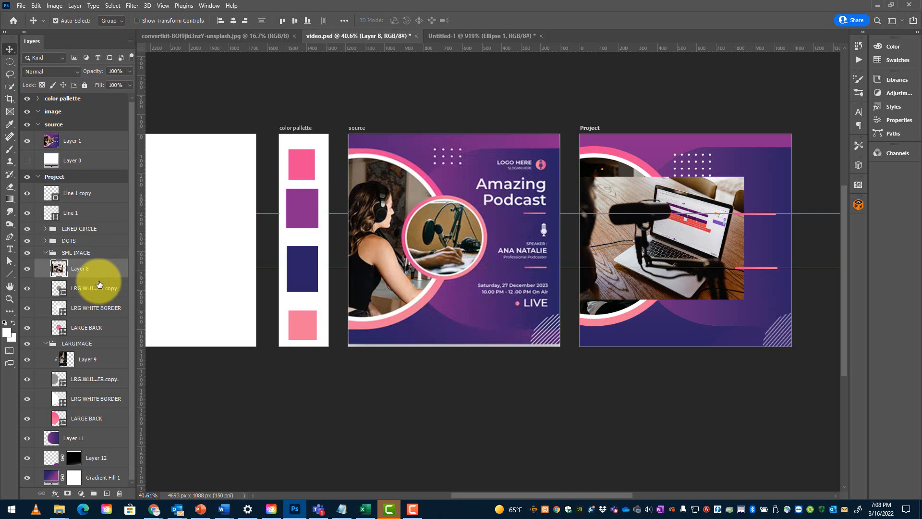
pyautogui.moveTo(99, 284); pyautogui.dragTo(92, 276)
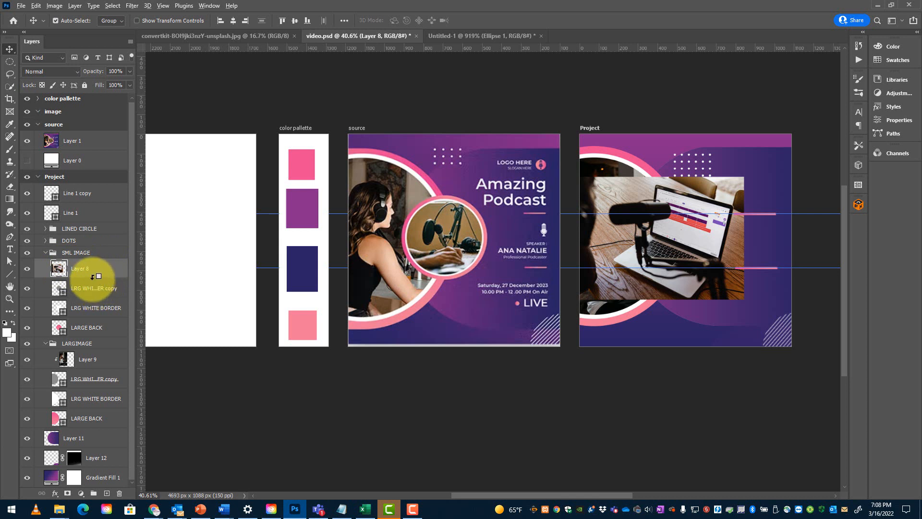
pyautogui.keyDown('alt'); pyautogui.click(92, 276); pyautogui.keyUp('alt')
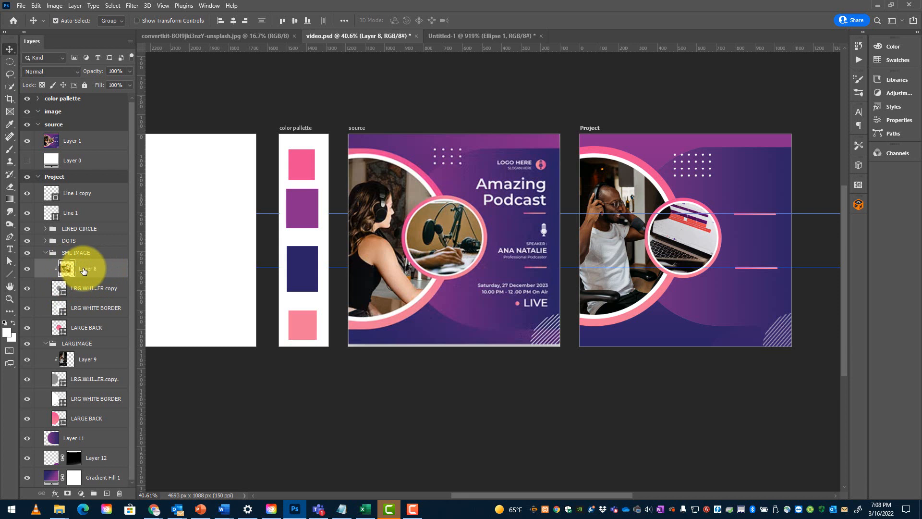
# - Scale the microphone photo to about 62% and position the microphone inside the small circular frame
pyautogui.hotkey('ctrl', 't')
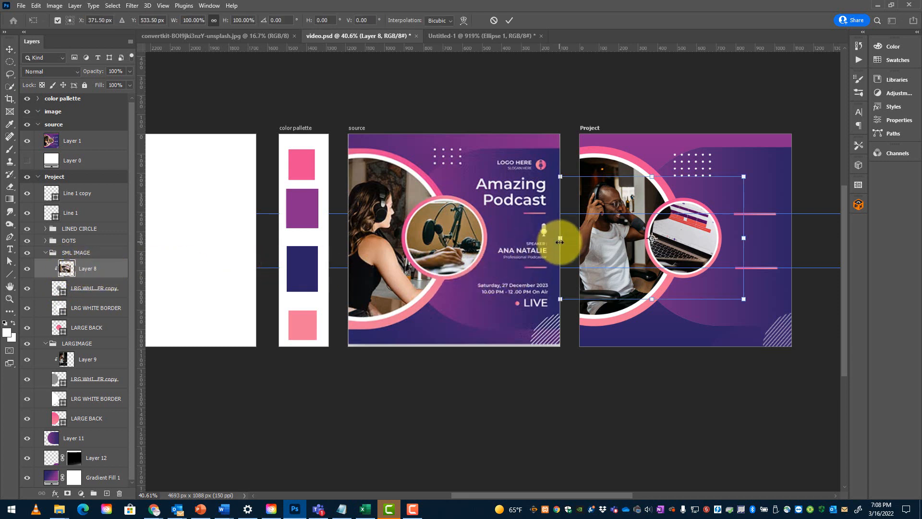
pyautogui.moveTo(561, 239); pyautogui.dragTo(713, 261)
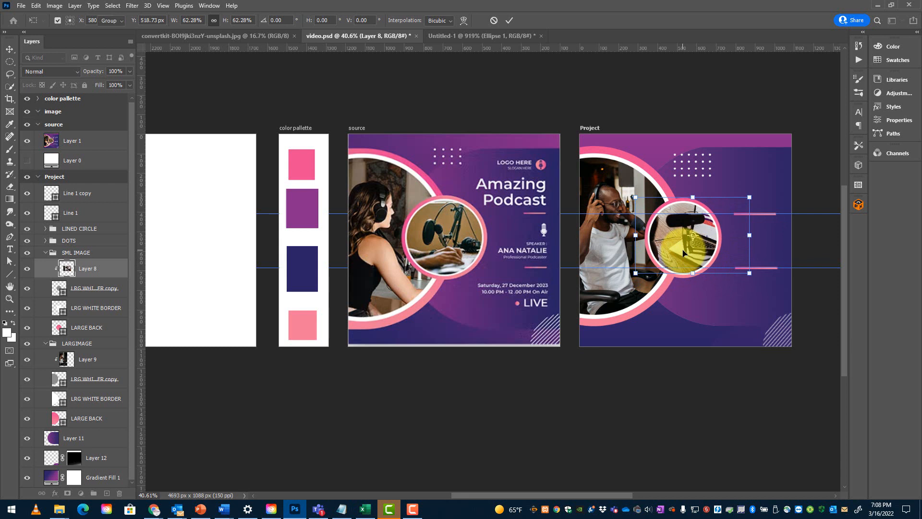
pyautogui.press('Return')
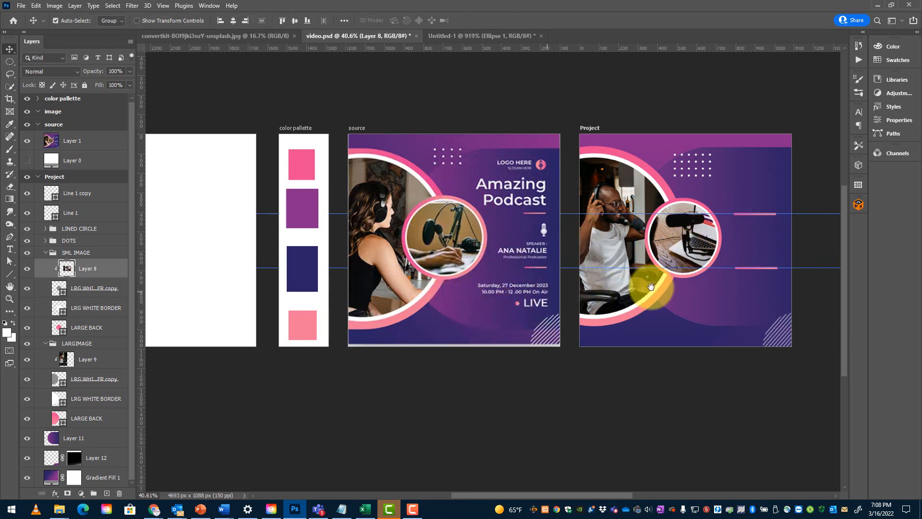
# - Collapse the SML IMAGE and LARGIMAGE layer groups inside the Project artboard
pyautogui.moveTo(709, 320); pyautogui.dragTo(572, 313)
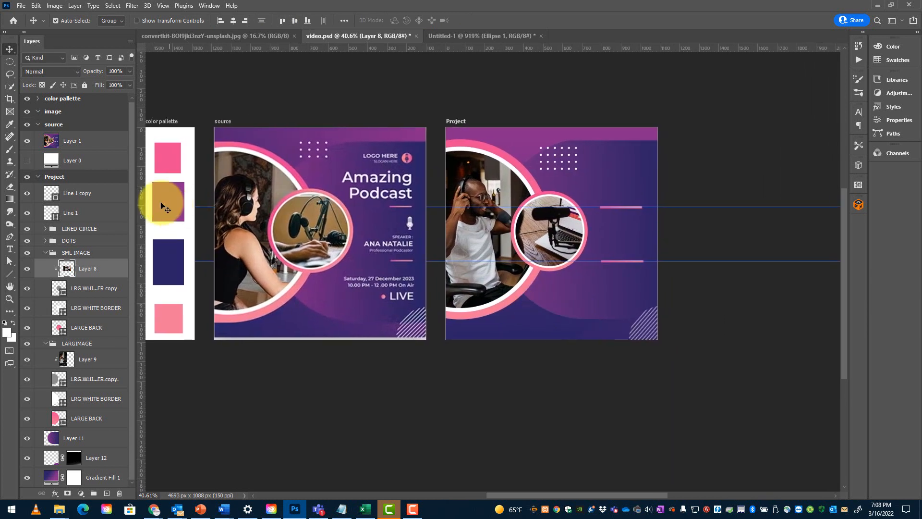
pyautogui.click(35, 177)
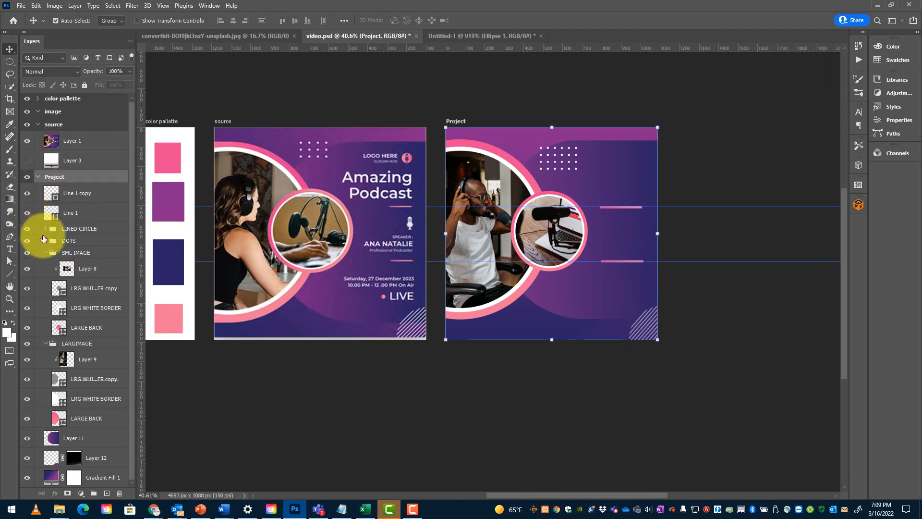
pyautogui.click(44, 253)
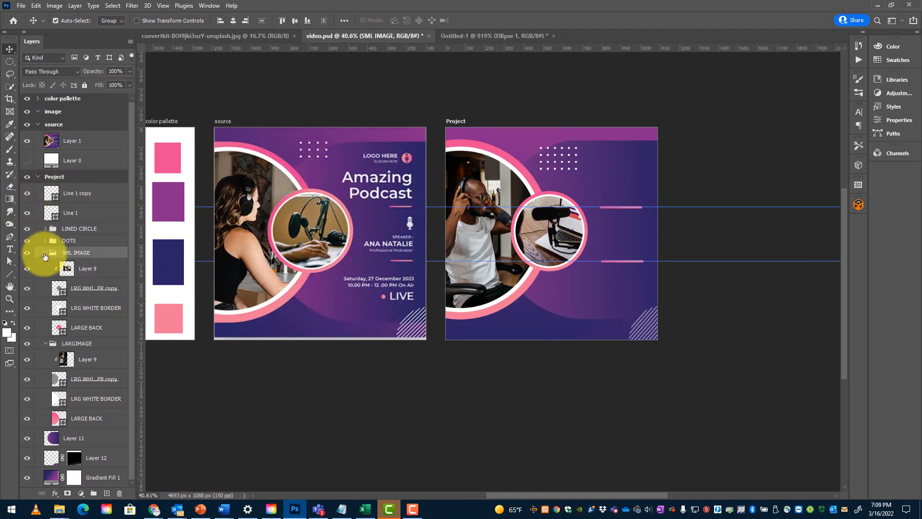
pyautogui.click(45, 254)
pyautogui.click(46, 266)
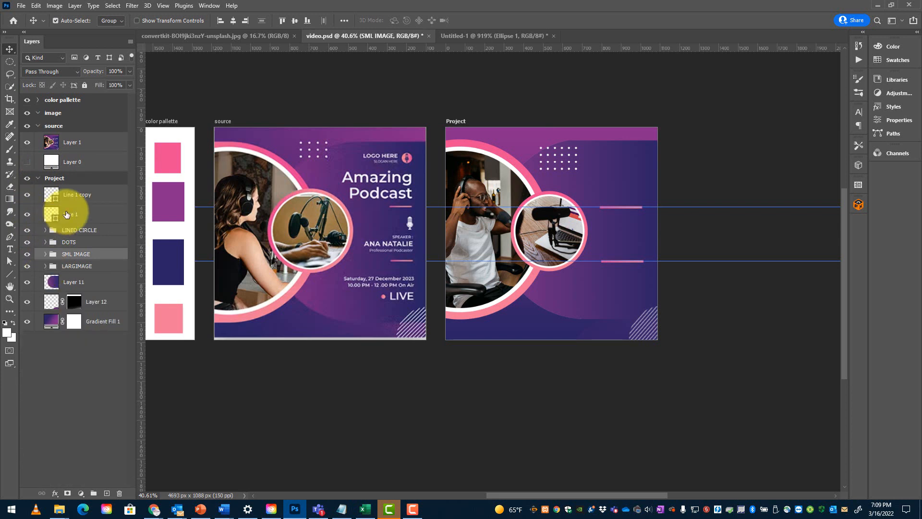
# - Create a layer group above the Line 1 copy layer and name it TEXT
pyautogui.click(95, 191)
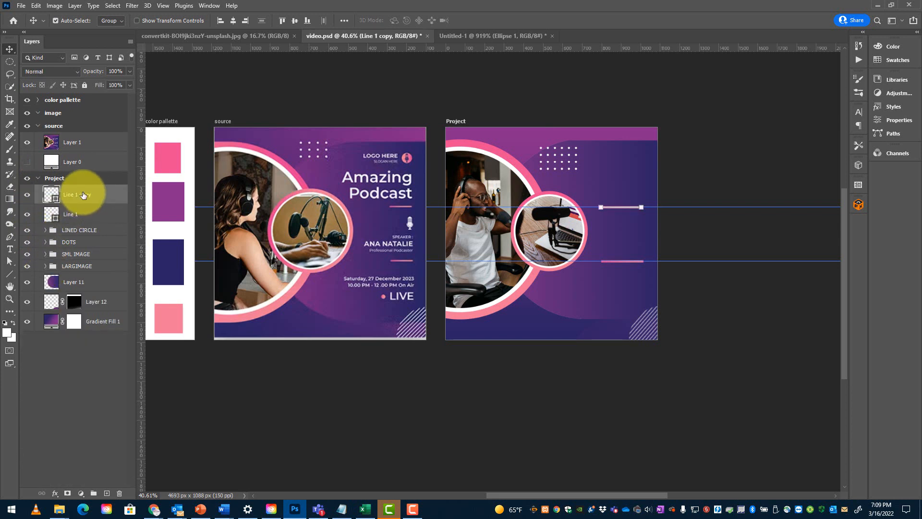
pyautogui.click(94, 493)
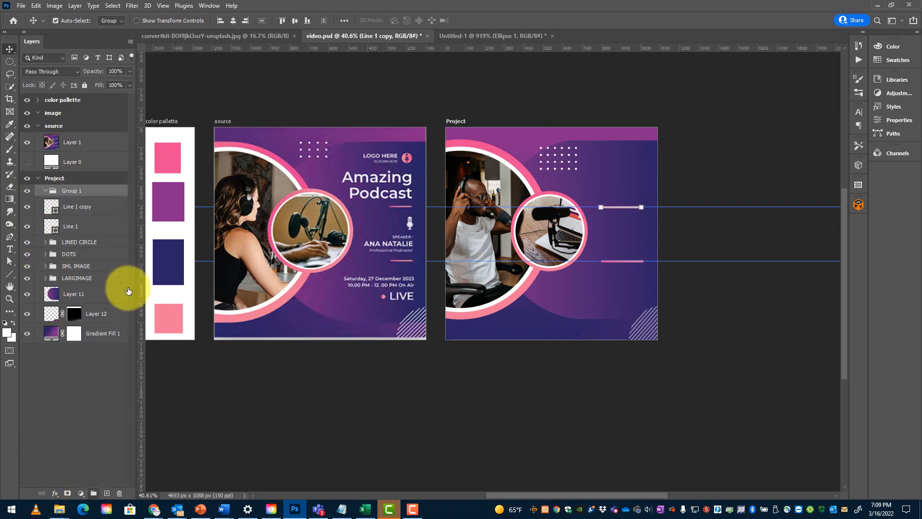
pyautogui.doubleClick(72, 190)
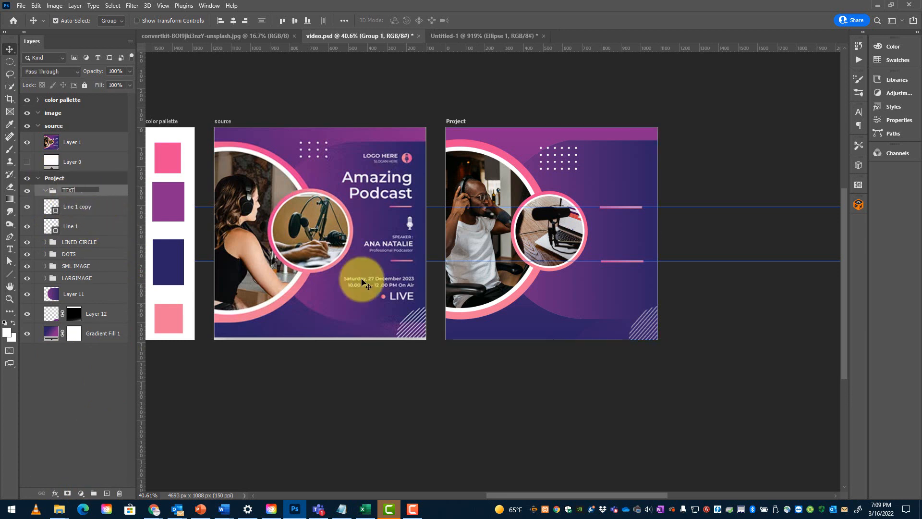
pyautogui.press('Return')
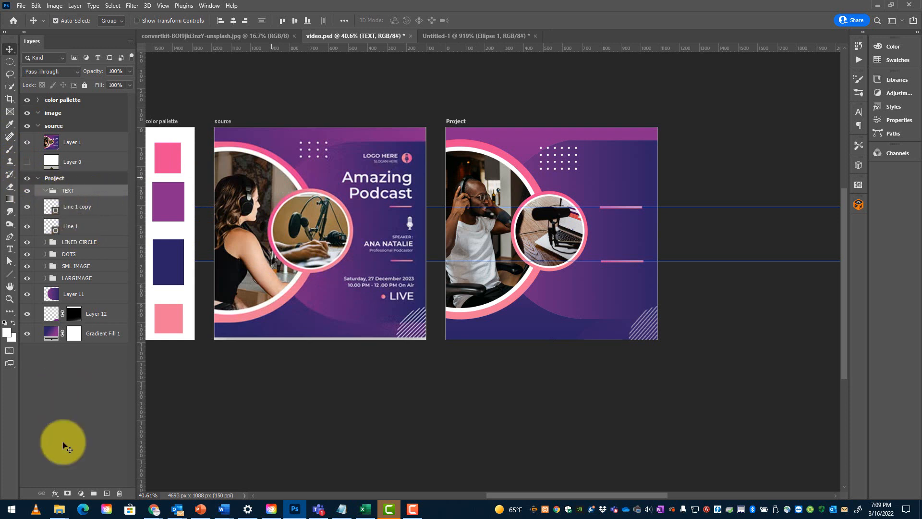
# - Add a layer in the TEXT group and place the Roboto text "Logo Here" beside the dot grid on the Project artboard
pyautogui.click(106, 493)
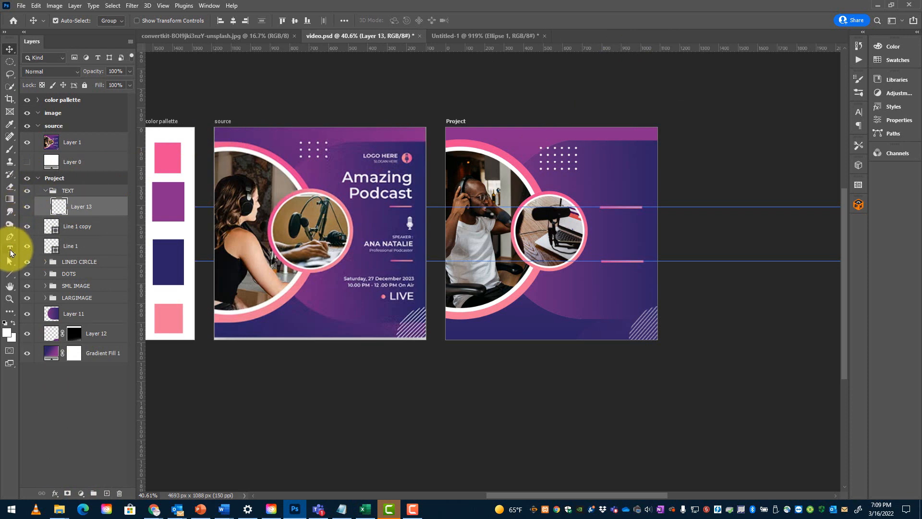
pyautogui.click(11, 251)
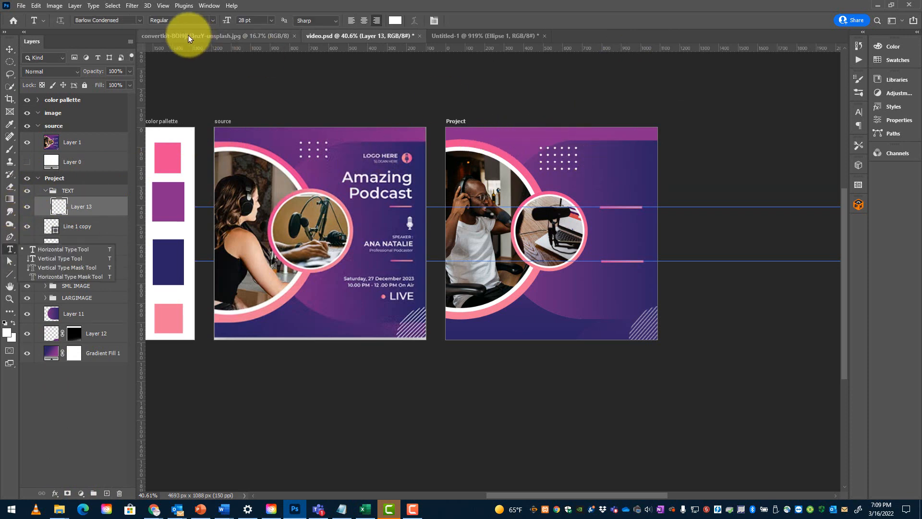
pyautogui.click(138, 21)
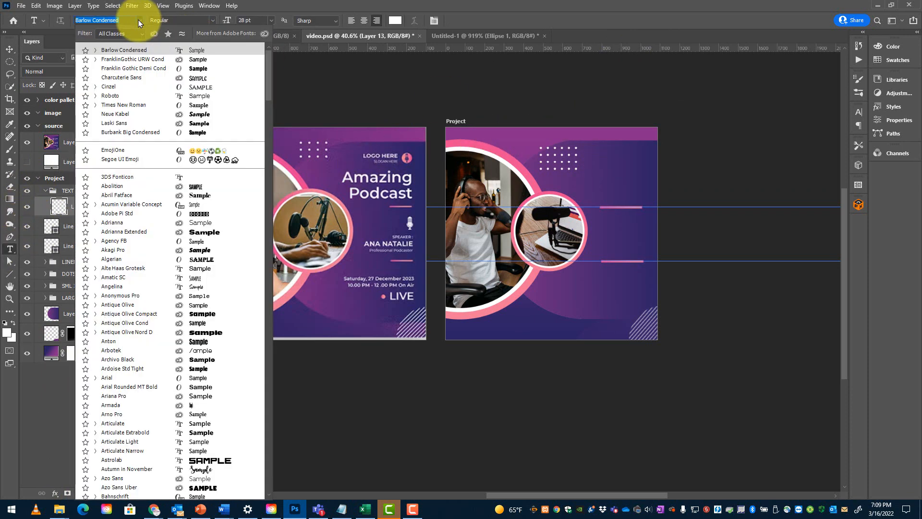
pyautogui.click(114, 96)
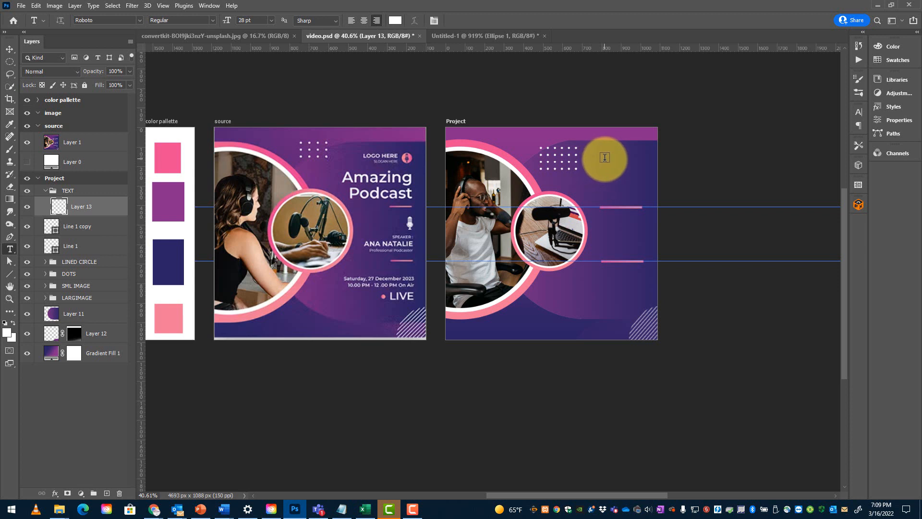
pyautogui.click(605, 157)
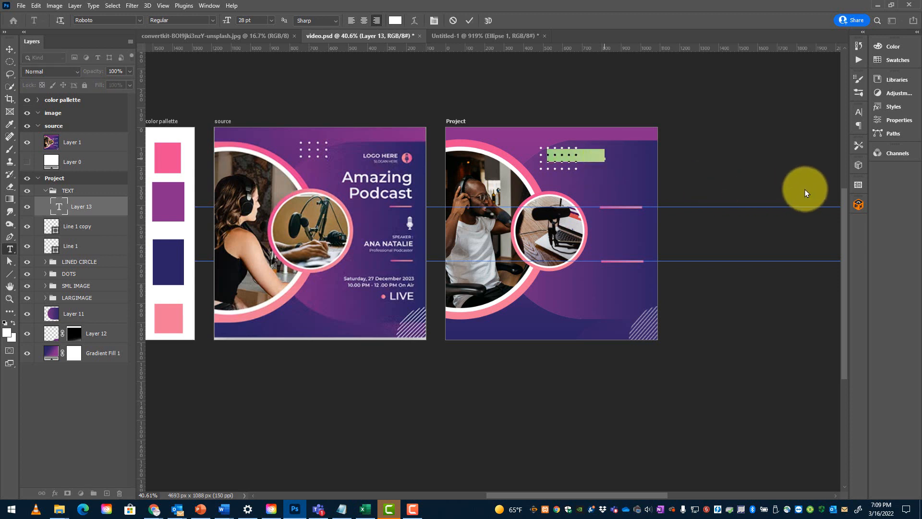
pyautogui.moveTo(612, 184); pyautogui.dragTo(656, 189)
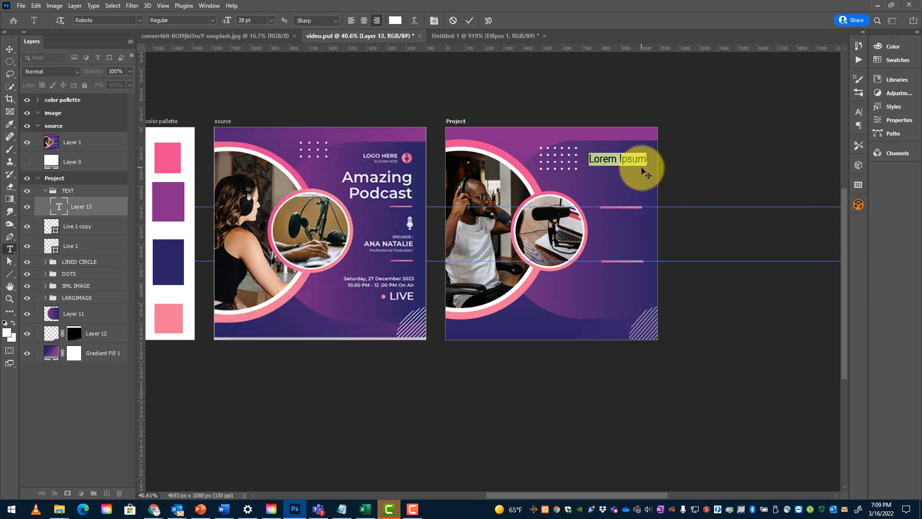
pyautogui.press('BackSpace')
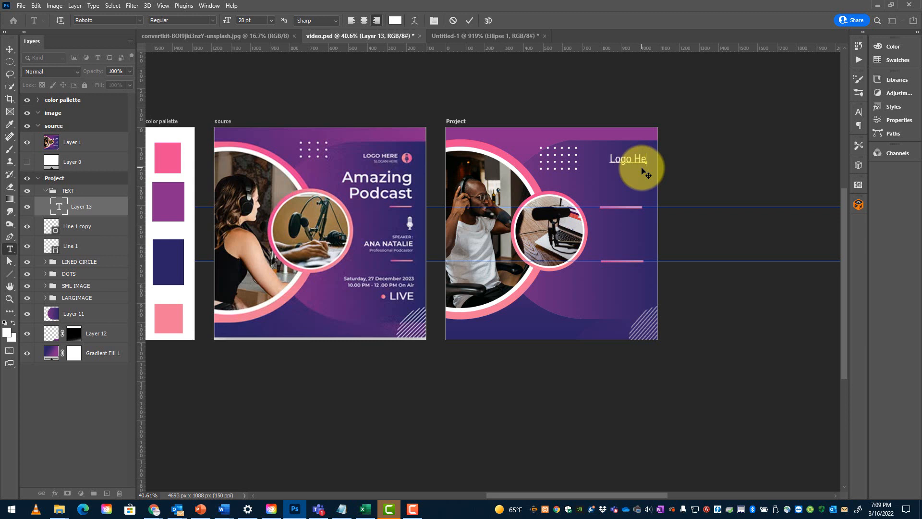
# - Format the "Logo Here" text as 18 pt faux bold and shift it slightly left, leaving room for a logo
pyautogui.moveTo(645, 160); pyautogui.dragTo(601, 158)
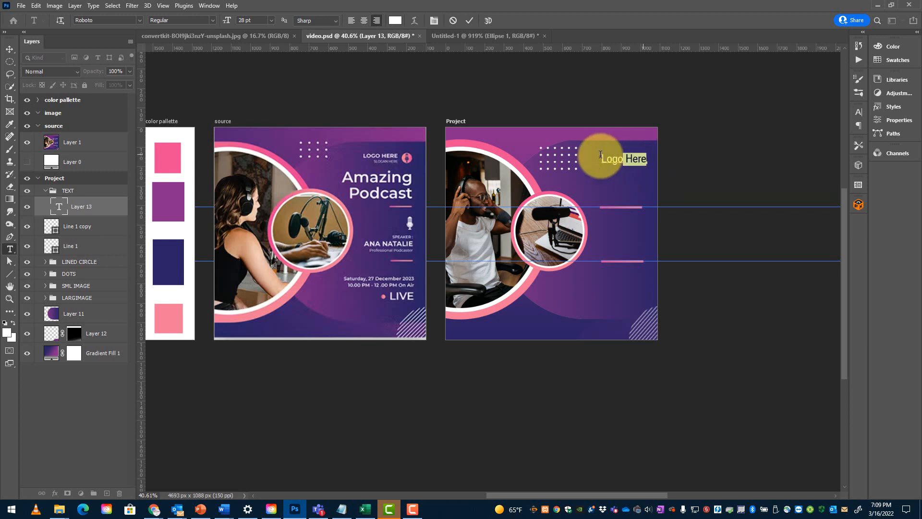
pyautogui.click(434, 20)
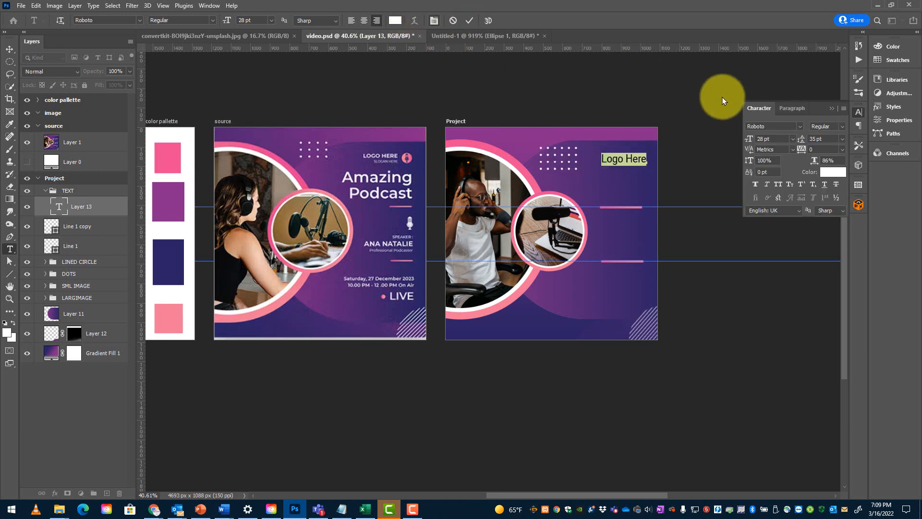
pyautogui.click(793, 139)
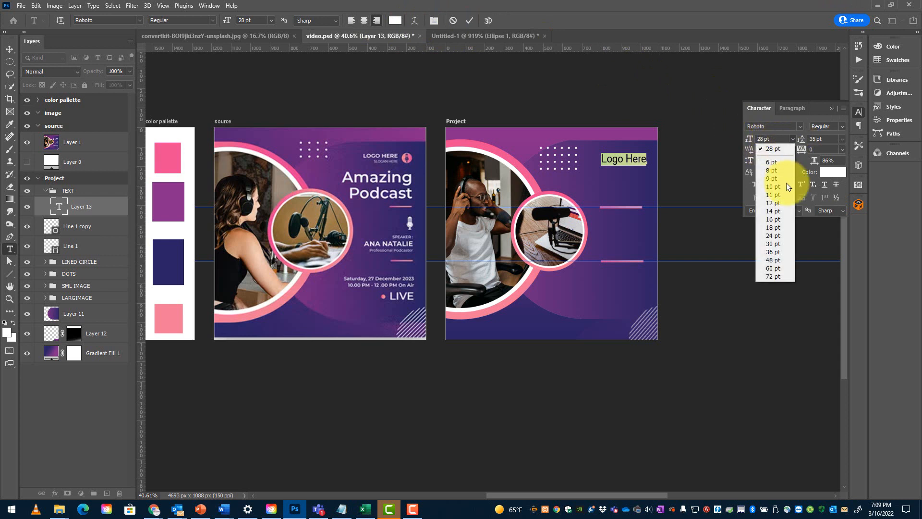
pyautogui.click(772, 220)
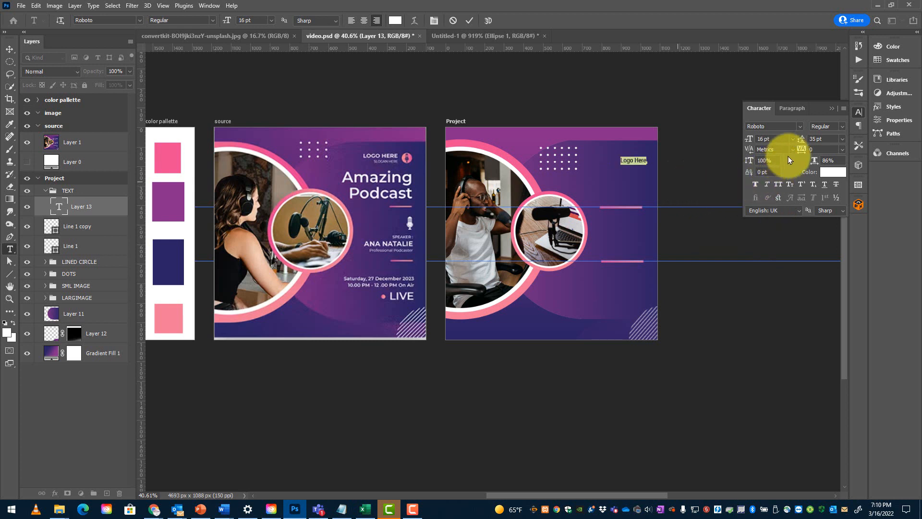
pyautogui.click(793, 139)
pyautogui.click(791, 139)
pyautogui.click(791, 139)
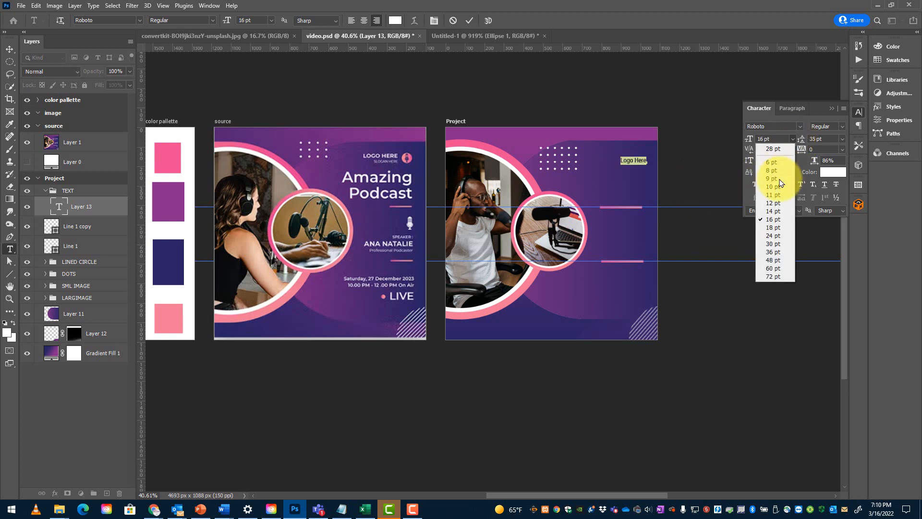
pyautogui.click(775, 228)
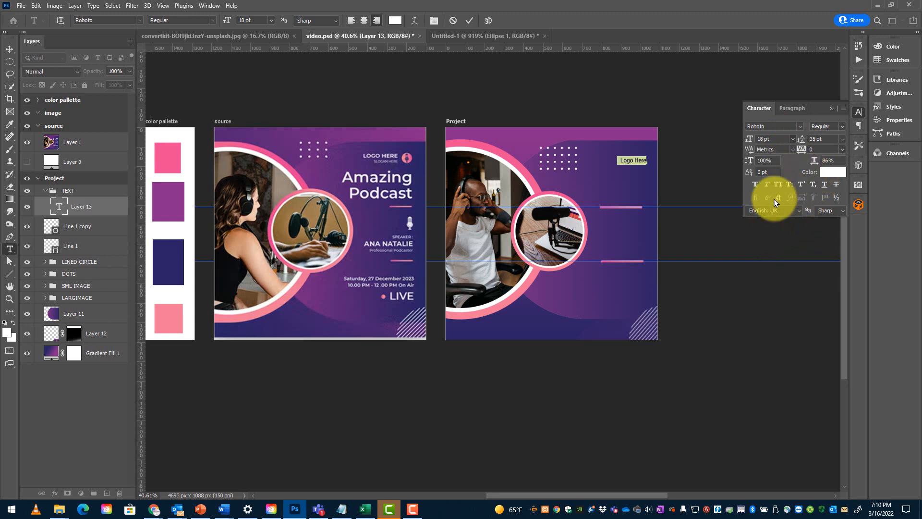
pyautogui.click(755, 184)
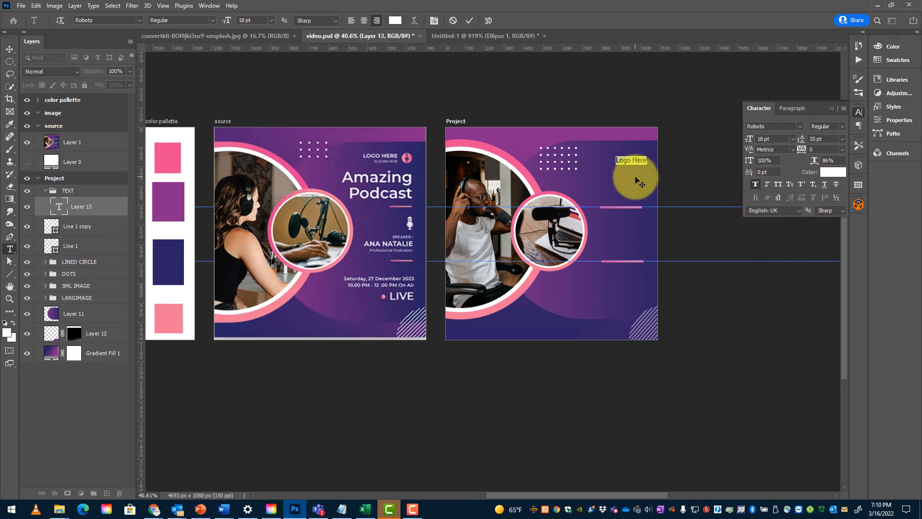
pyautogui.moveTo(634, 176); pyautogui.dragTo(624, 176)
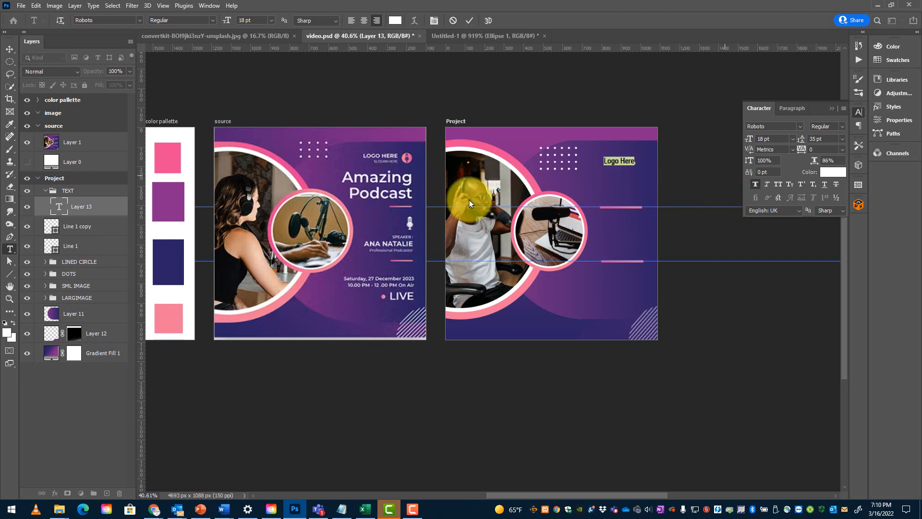
pyautogui.click(79, 210)
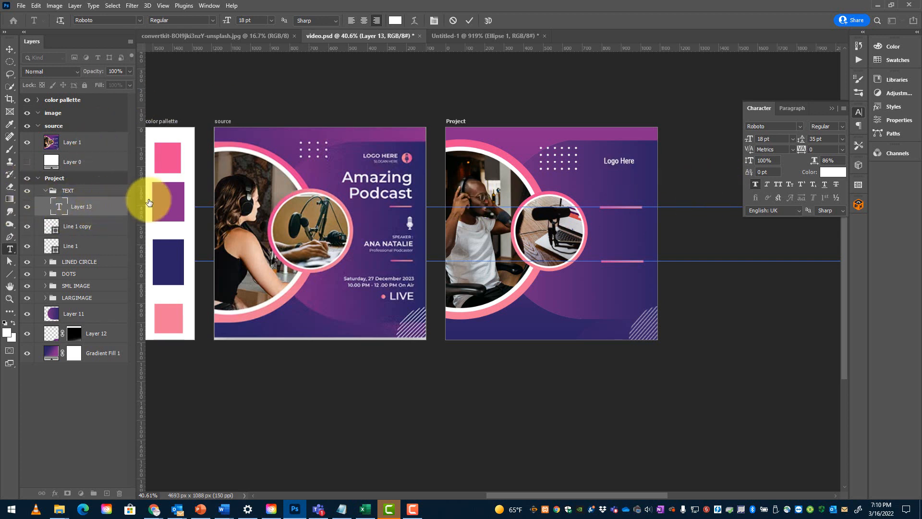
# - Add the two-line title "Your Podcast Name" at 43 pt and move it between "Logo Here" and the upper divider line
pyautogui.click(601, 184)
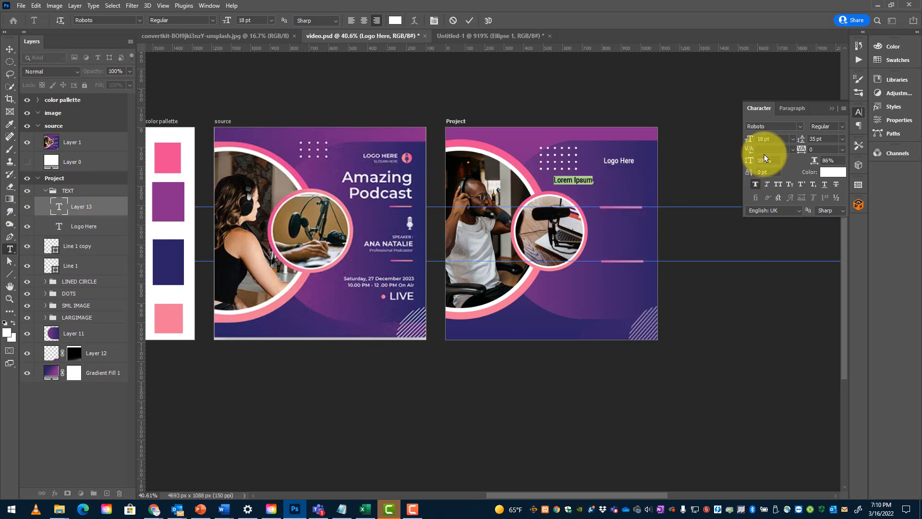
pyautogui.moveTo(748, 138); pyautogui.dragTo(760, 139)
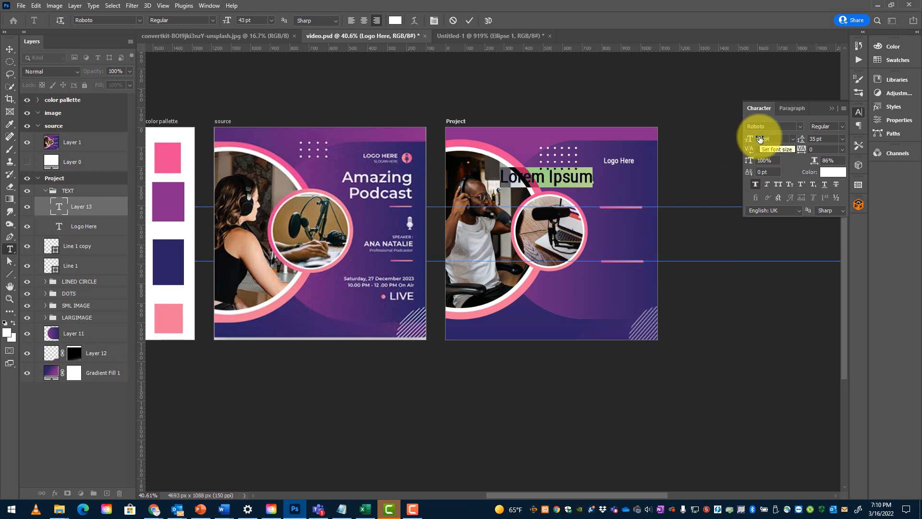
pyautogui.write('Your po')
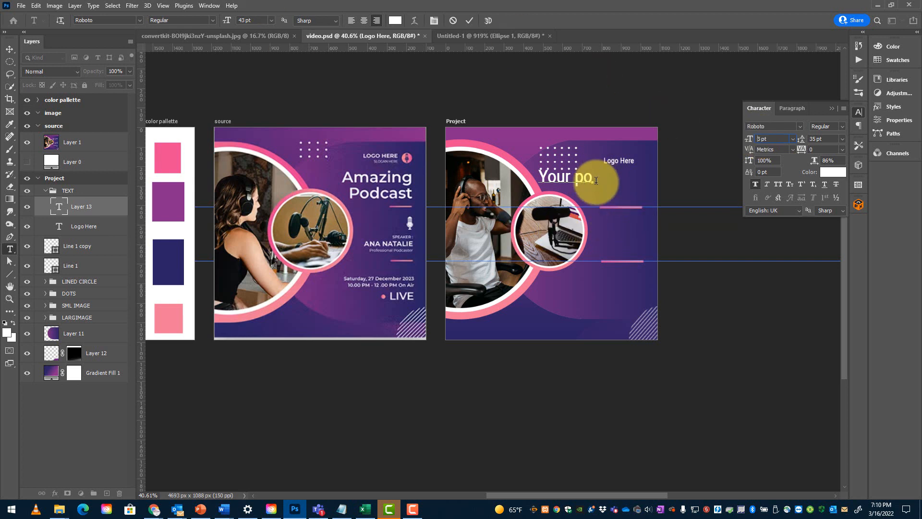
pyautogui.moveTo(588, 179); pyautogui.dragTo(574, 180)
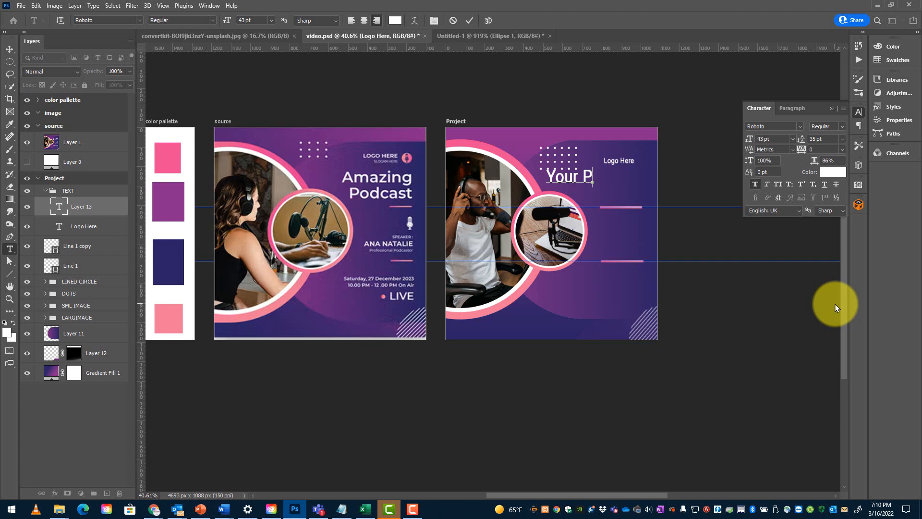
pyautogui.write('dcast')
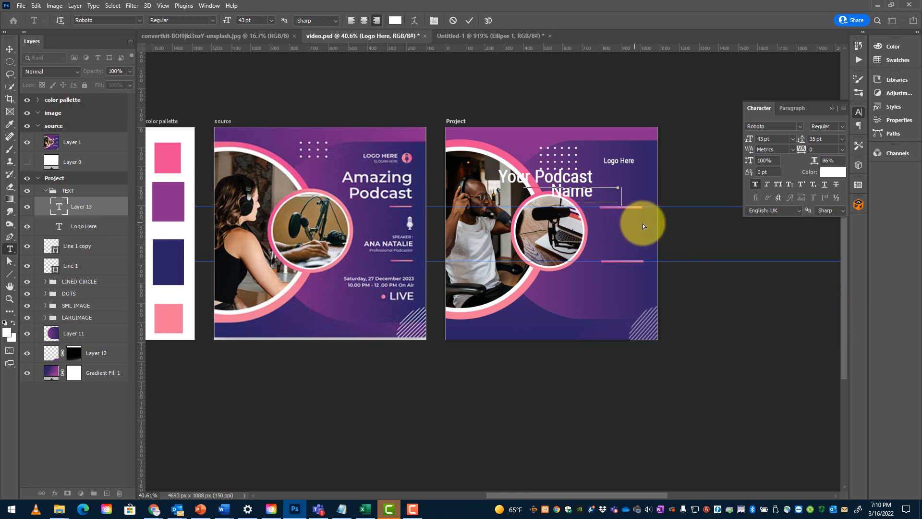
pyautogui.moveTo(655, 221); pyautogui.dragTo(654, 222)
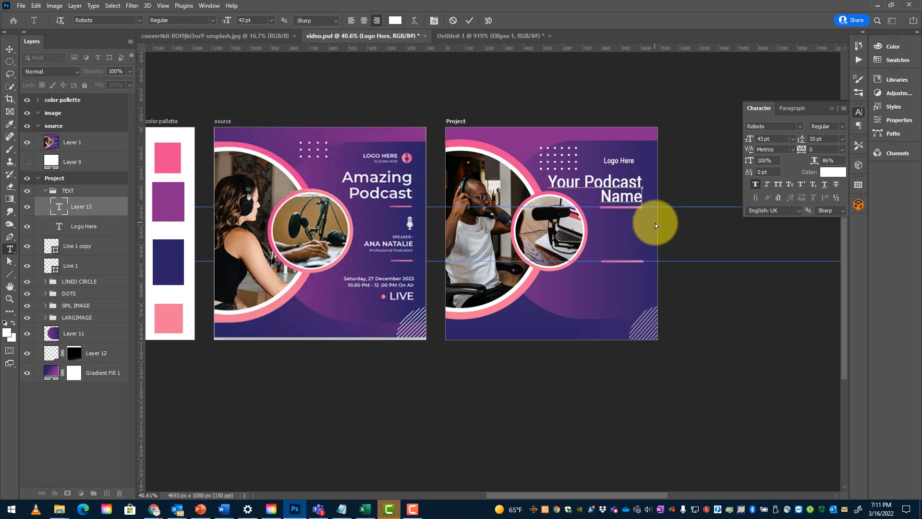
# - Set the font size of the "Your Podcast Name" title to 36 pt and commit the text
pyautogui.moveTo(644, 191); pyautogui.dragTo(500, 175)
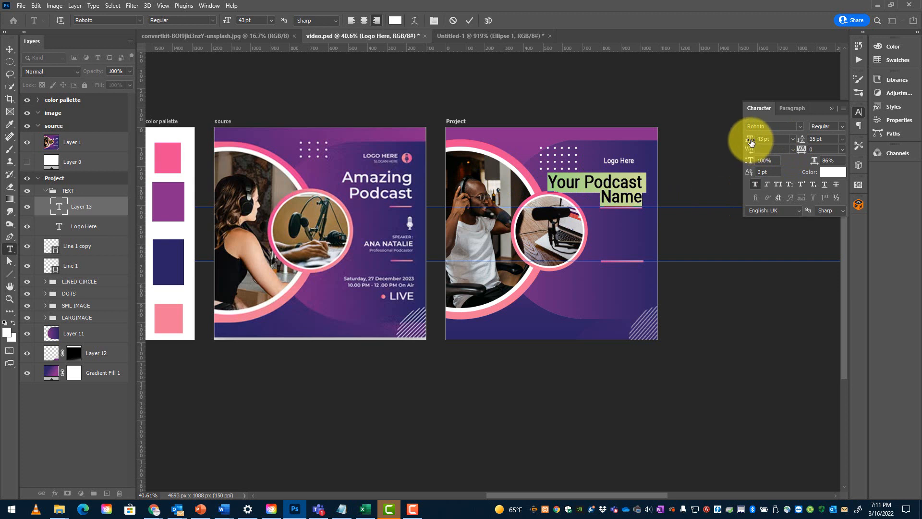
pyautogui.moveTo(751, 142); pyautogui.dragTo(748, 141)
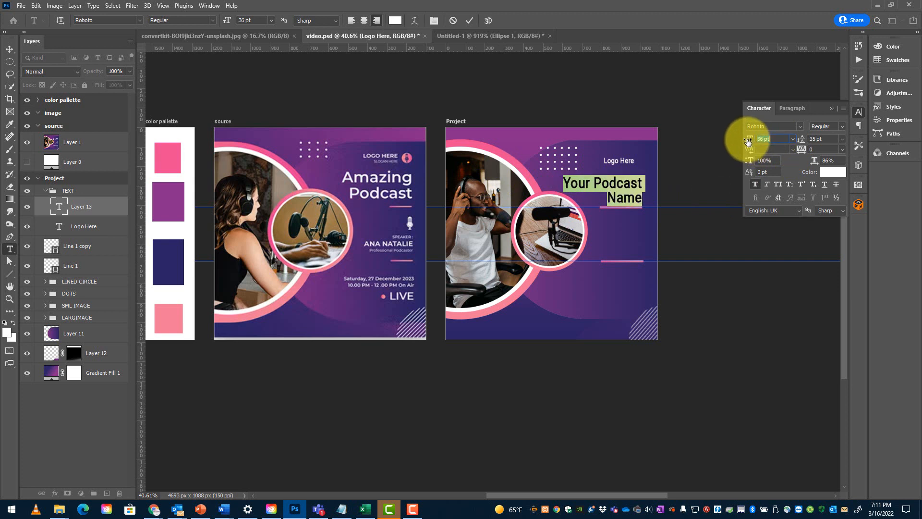
pyautogui.click(643, 201)
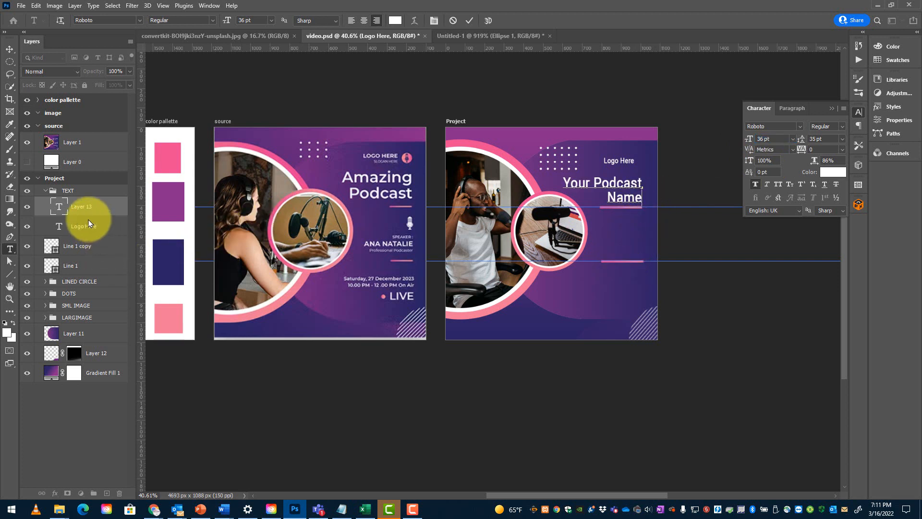
pyautogui.click(82, 204)
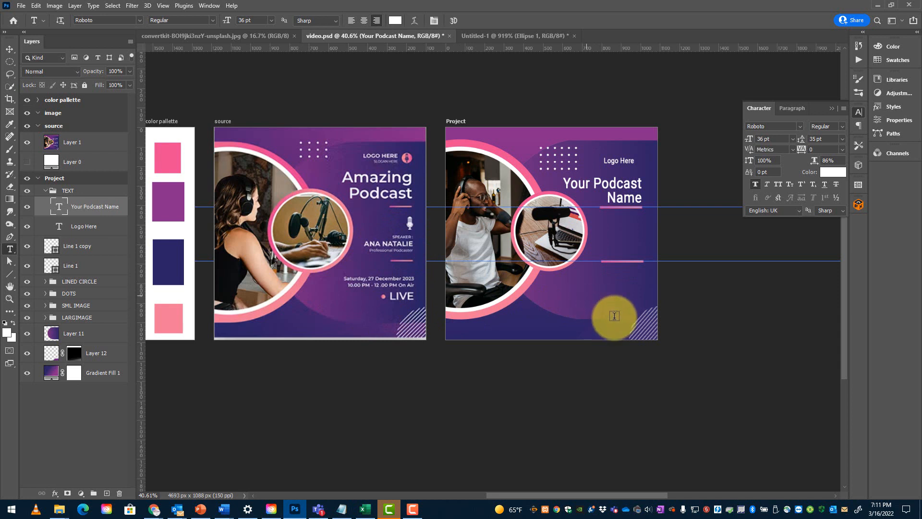
# - Add two lines of 14 pt placeholder text below the lower divider line on the Project artboard and select the text
pyautogui.click(614, 316)
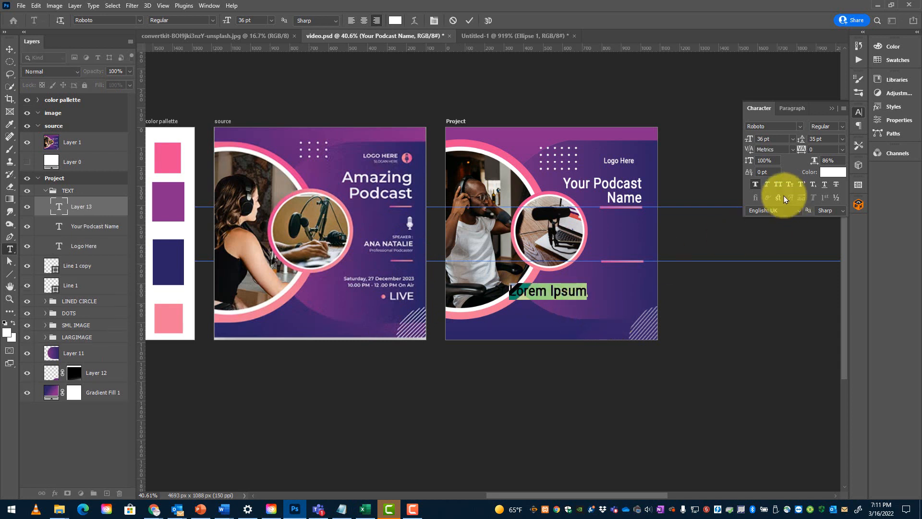
pyautogui.click(792, 138)
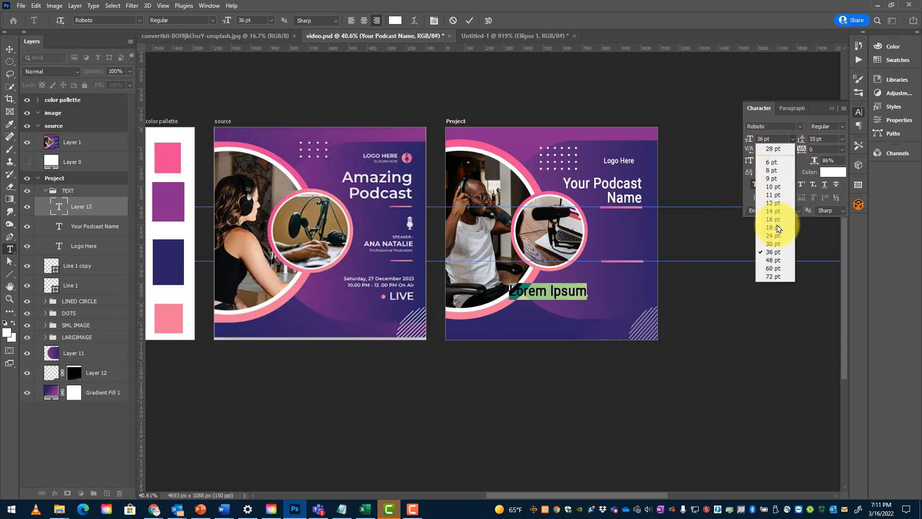
pyautogui.click(772, 226)
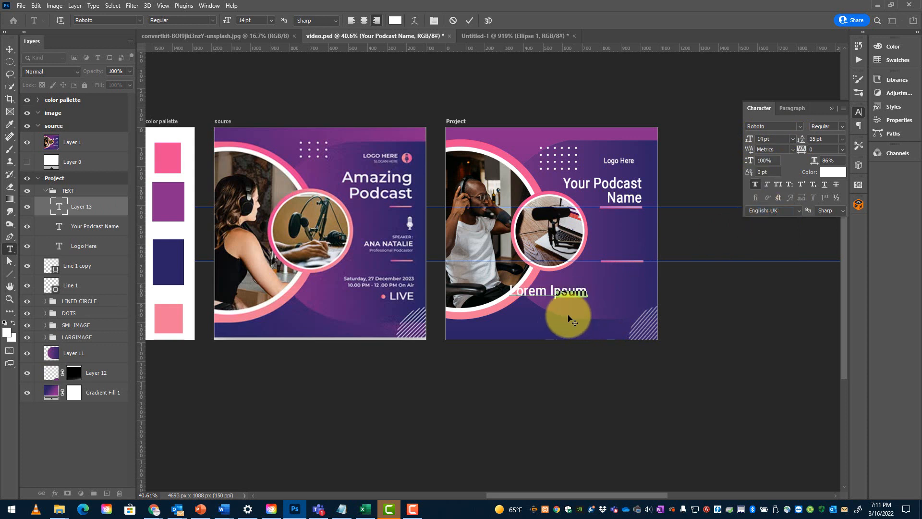
pyautogui.moveTo(562, 313); pyautogui.dragTo(623, 292)
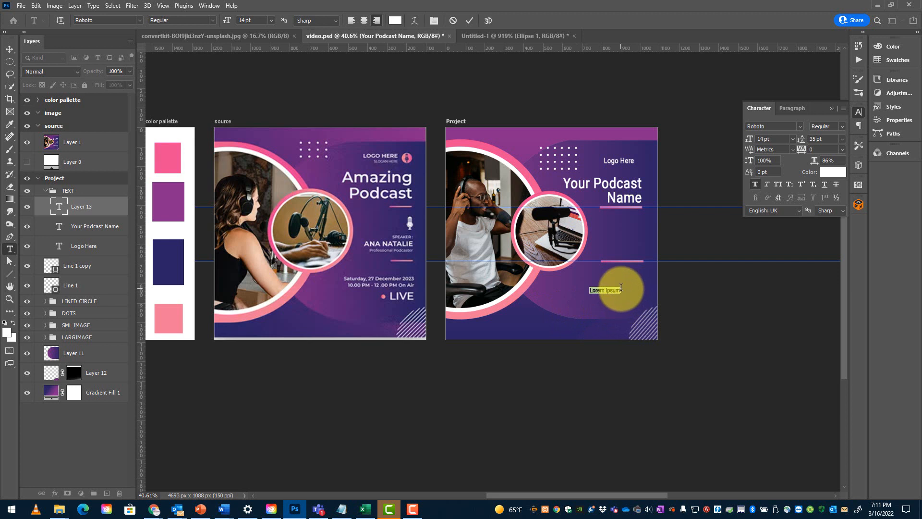
pyautogui.click(750, 328)
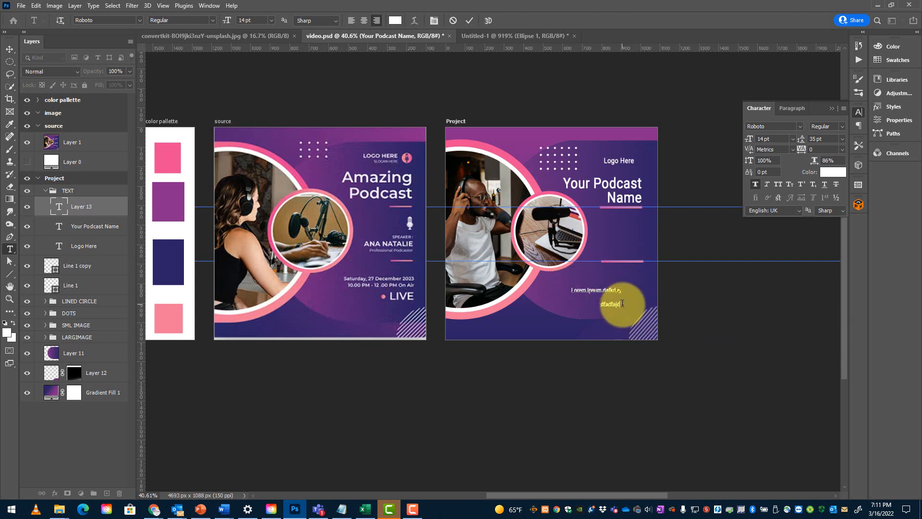
pyautogui.moveTo(628, 309); pyautogui.dragTo(553, 279)
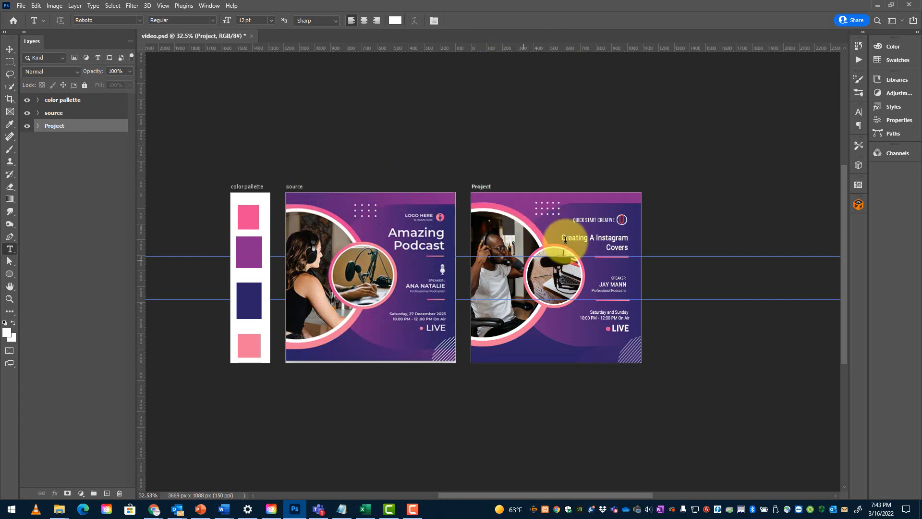
# - Export the selected Project artboard to a PSD file with Artboards to Files, using the file name prefix "final -"
pyautogui.moveTo(570, 263); pyautogui.dragTo(597, 258)
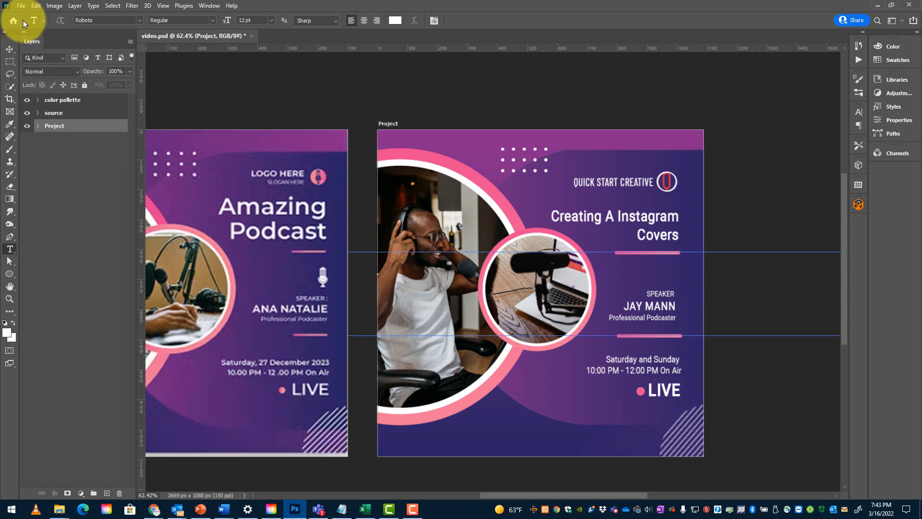
pyautogui.click(22, 7)
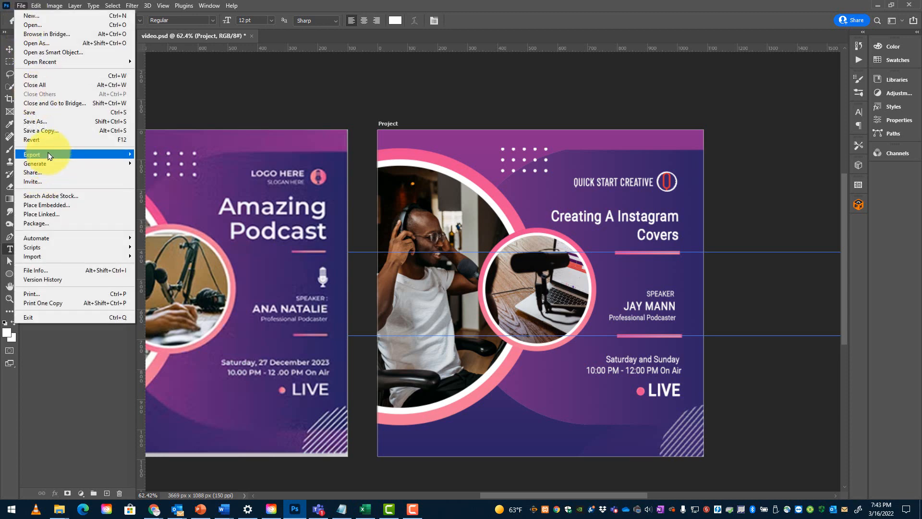
pyautogui.moveTo(76, 154)
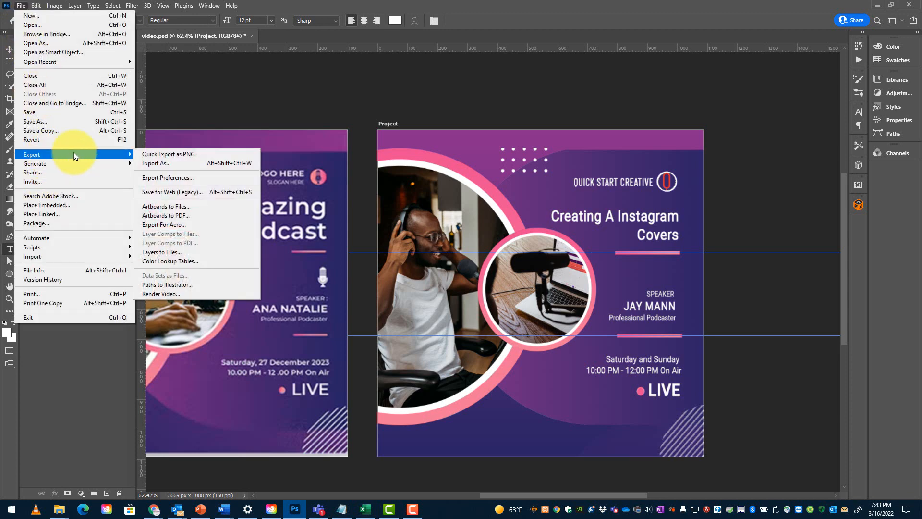
pyautogui.click(180, 209)
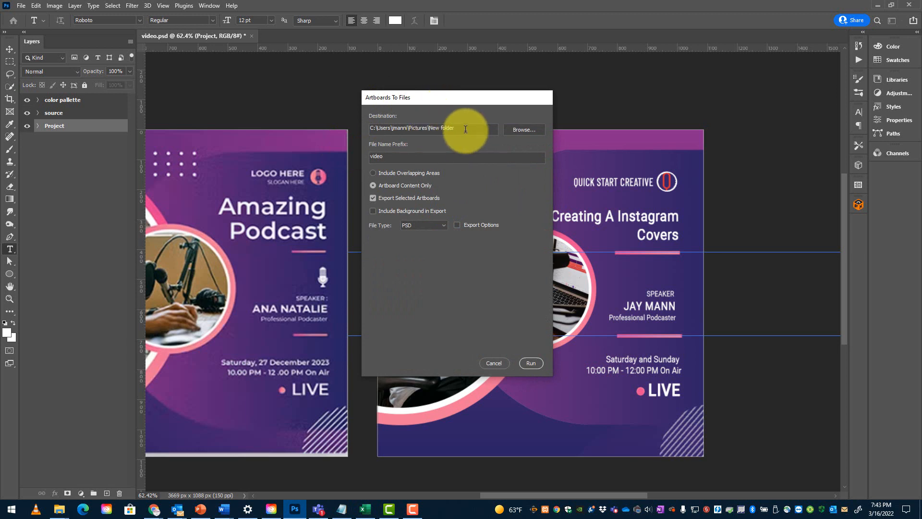
pyautogui.moveTo(391, 156); pyautogui.dragTo(356, 160)
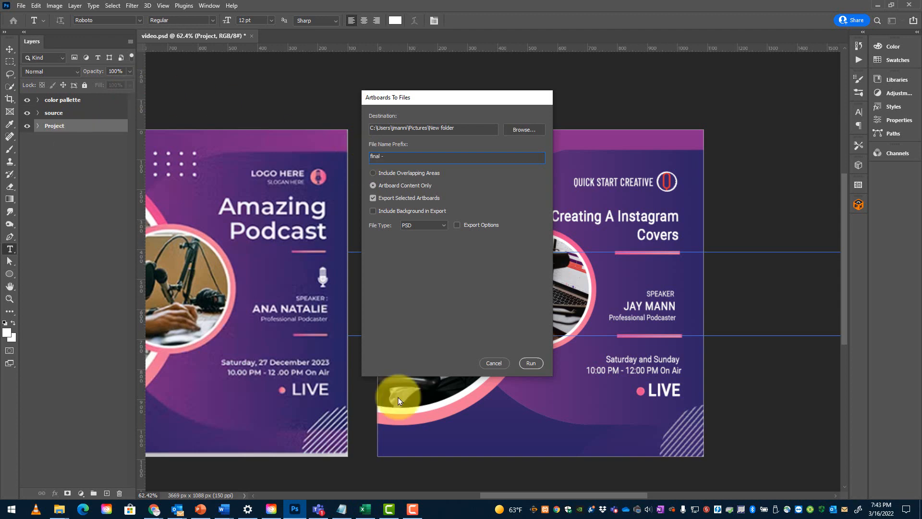
pyautogui.click(531, 363)
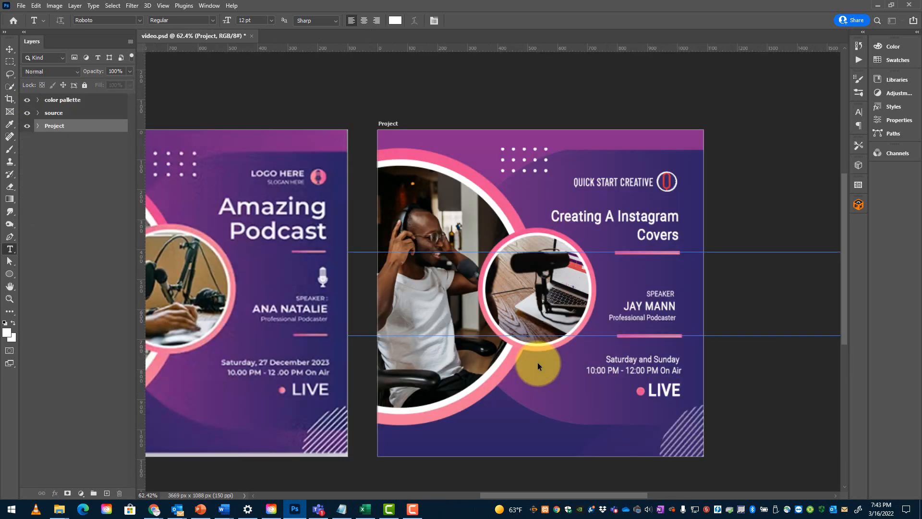
pyautogui.click(510, 293)
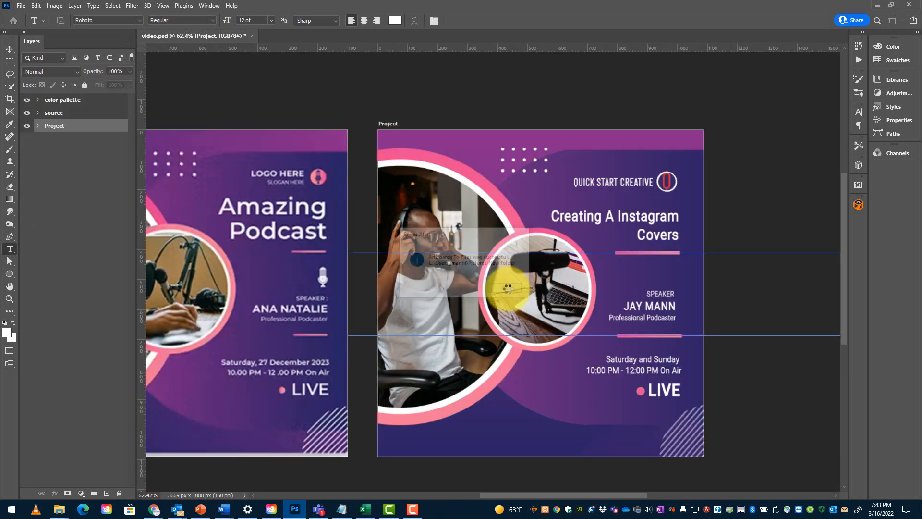
# - Open the exported "final - Project" PSD from the New folder in Pictures and expand its Project artboard layers
pyautogui.click(24, 7)
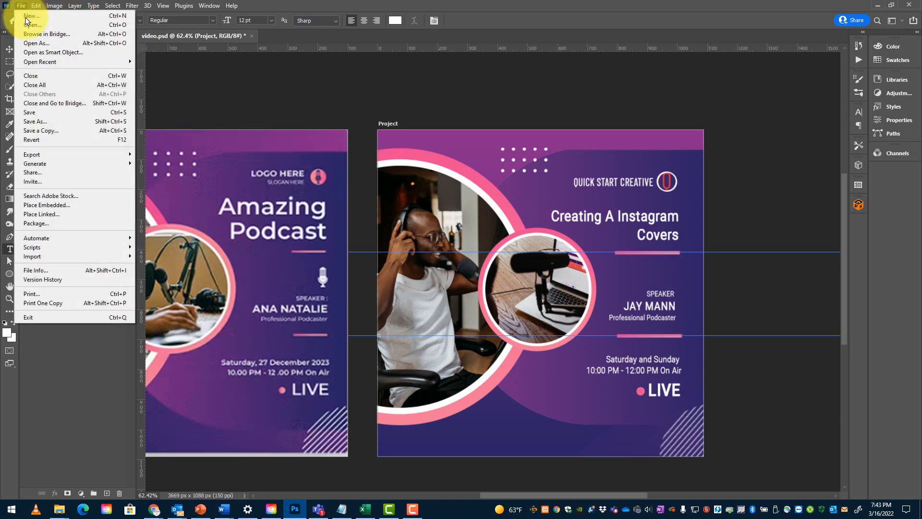
pyautogui.click(24, 6)
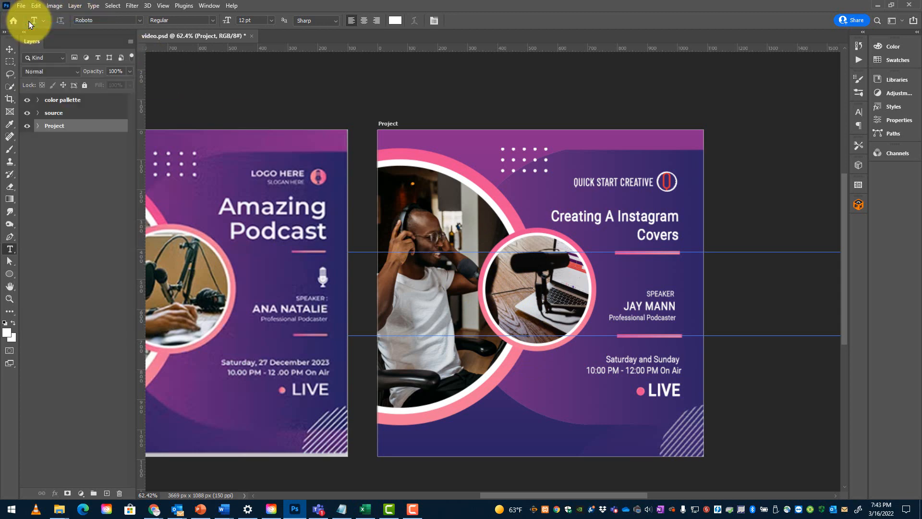
pyautogui.hotkey('ctrl', 'o')
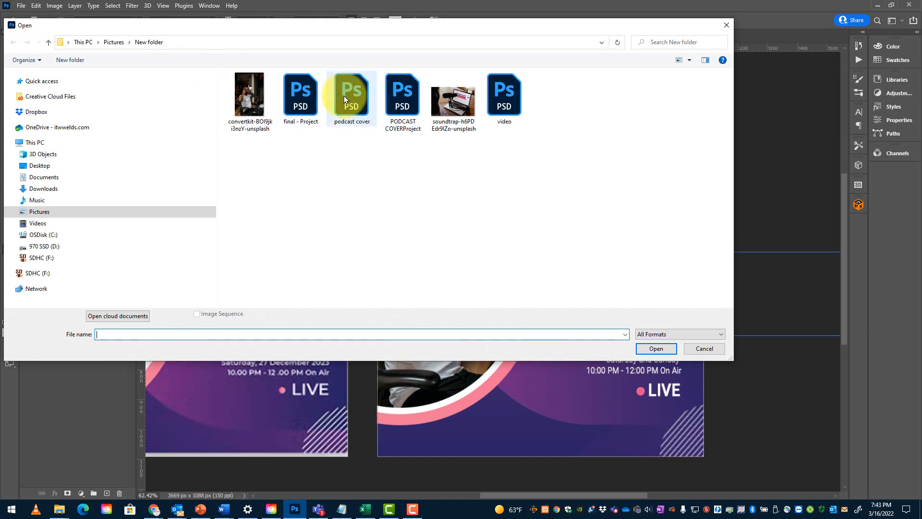
pyautogui.click(301, 96)
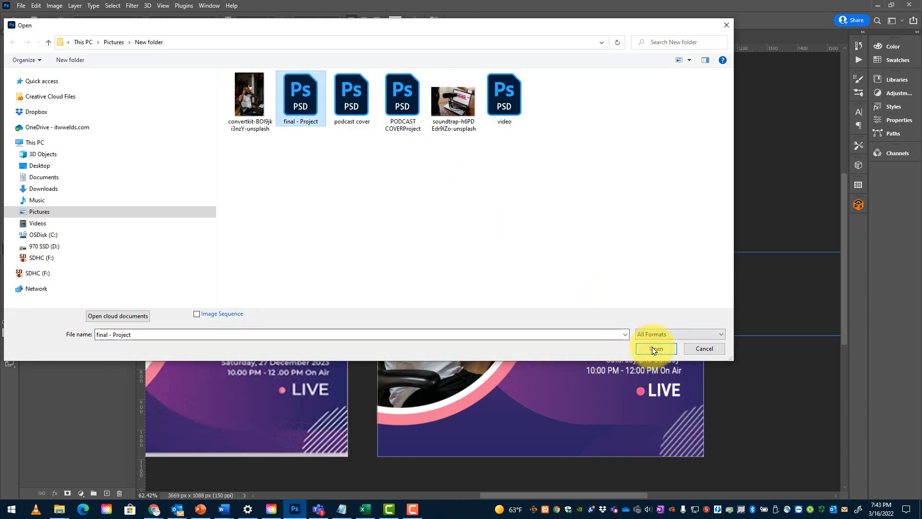
pyautogui.click(655, 348)
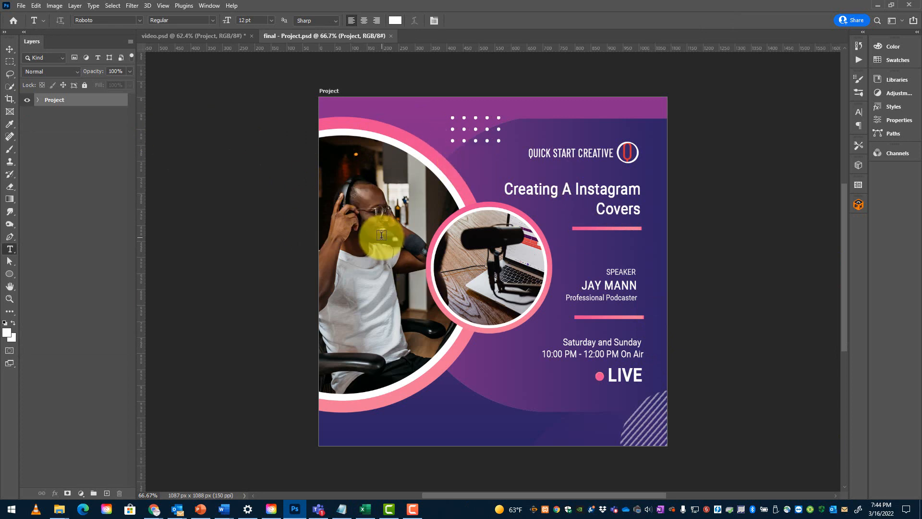
pyautogui.click(38, 100)
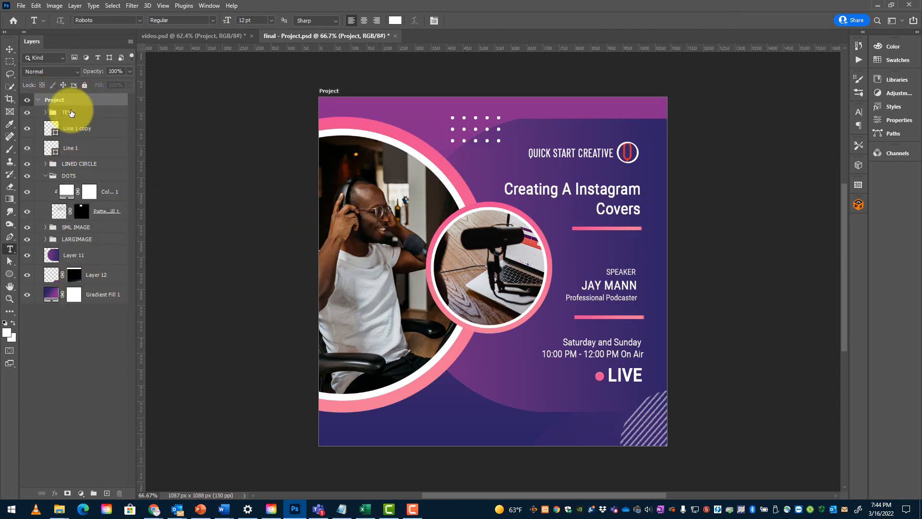